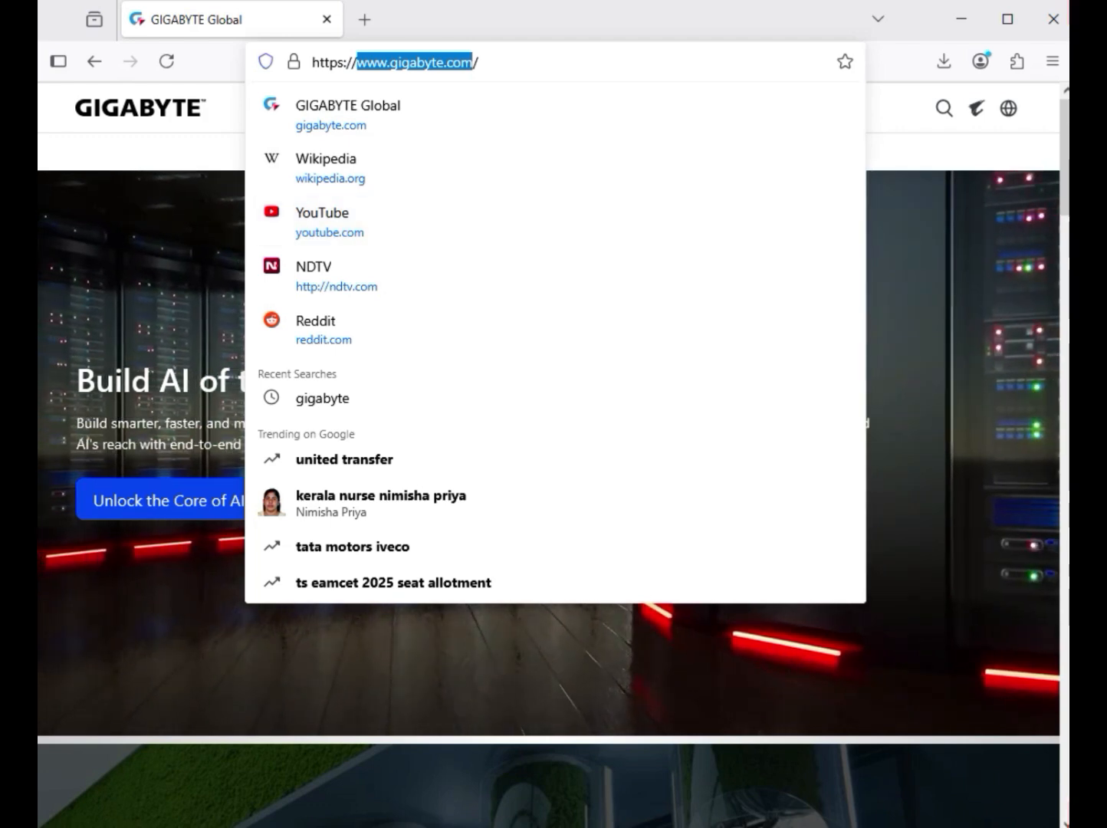
Step: Search the GIGABYTE site for B850 GAMING WIFI6
key("Escape")
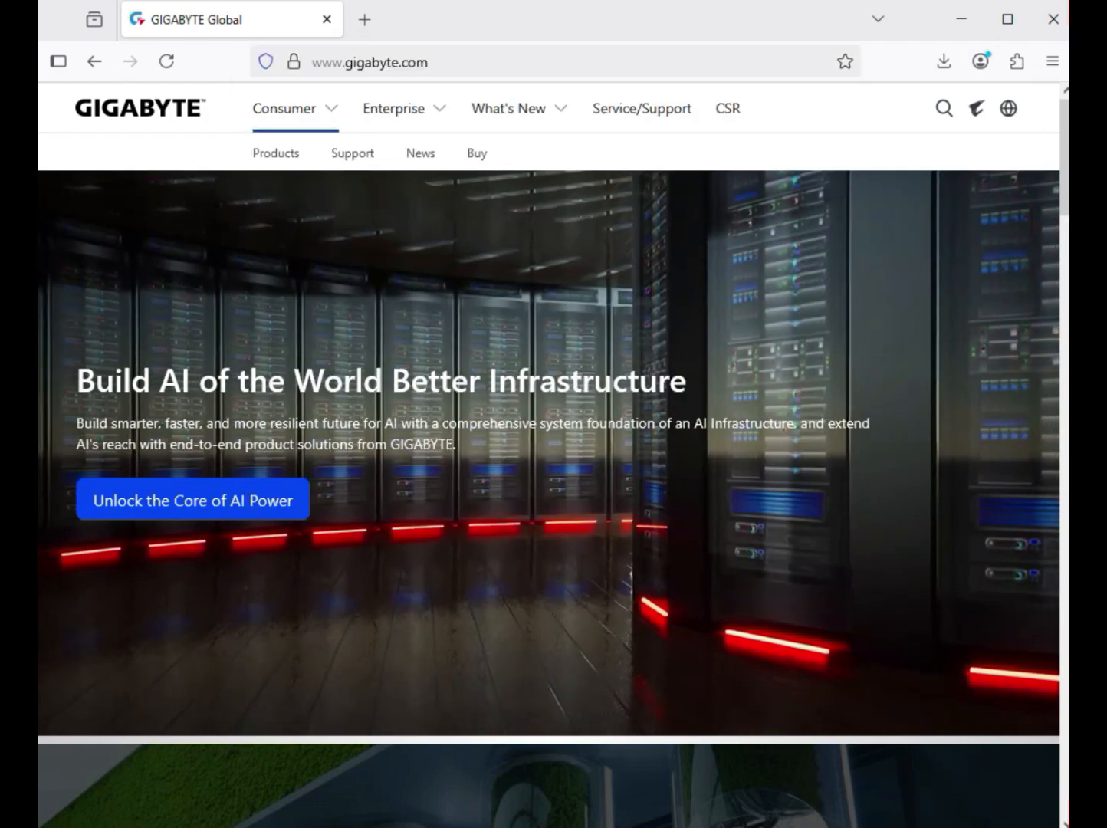
left_click(943, 108)
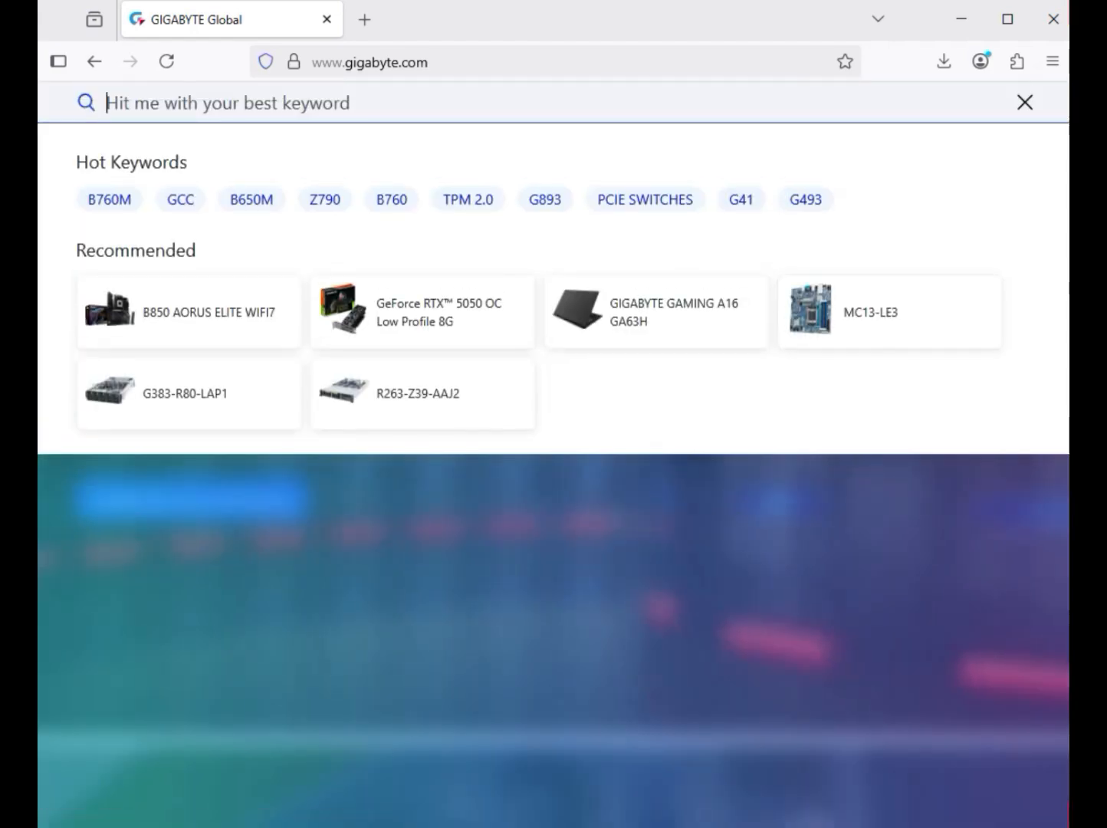
type("B850 GAMING WIFI6")
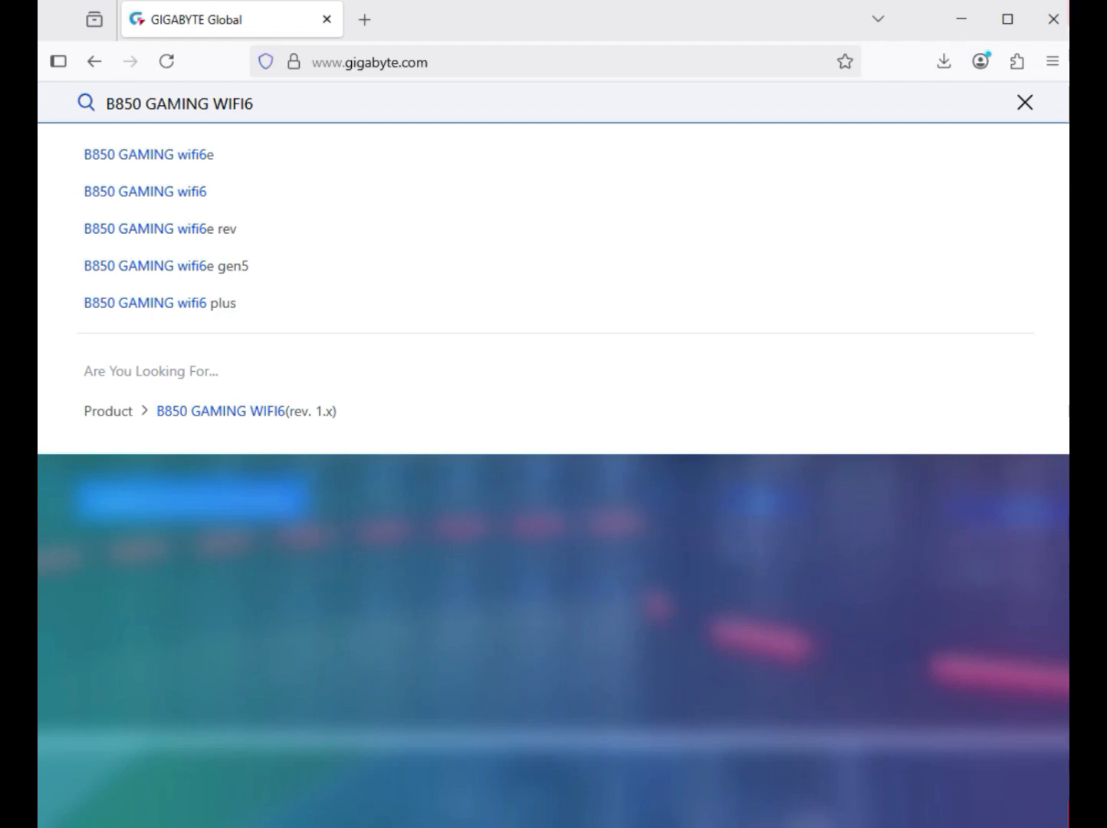
key("Return")
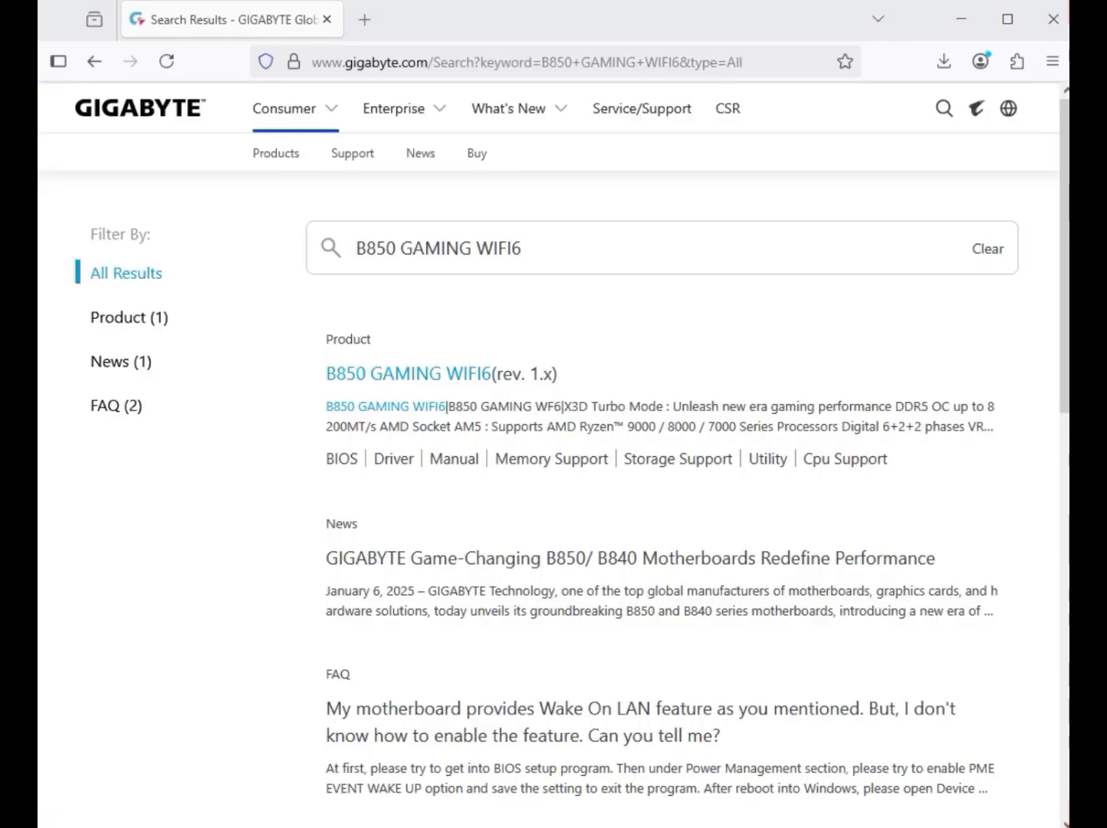
Step: Filter results to products, open the B850 GAMING WIFI6 (rev. 1.x) page and go to its Support downloads
left_click(129, 318)
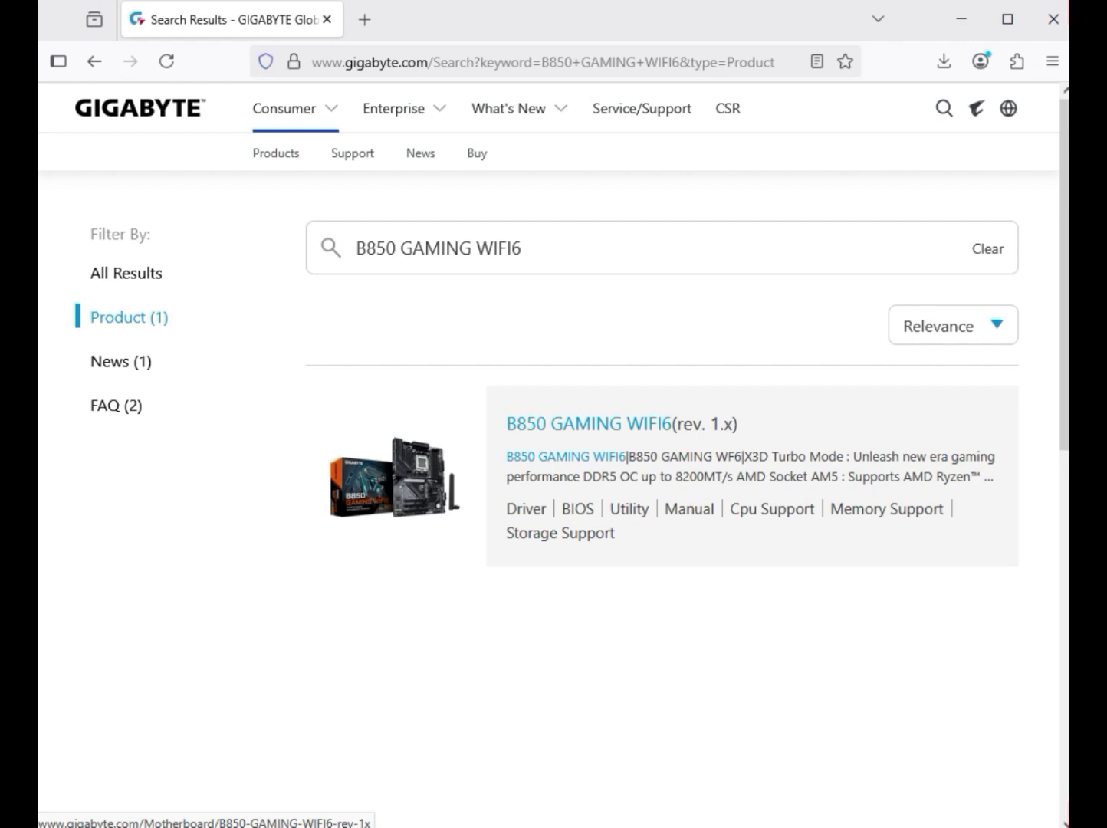
left_click(589, 424)
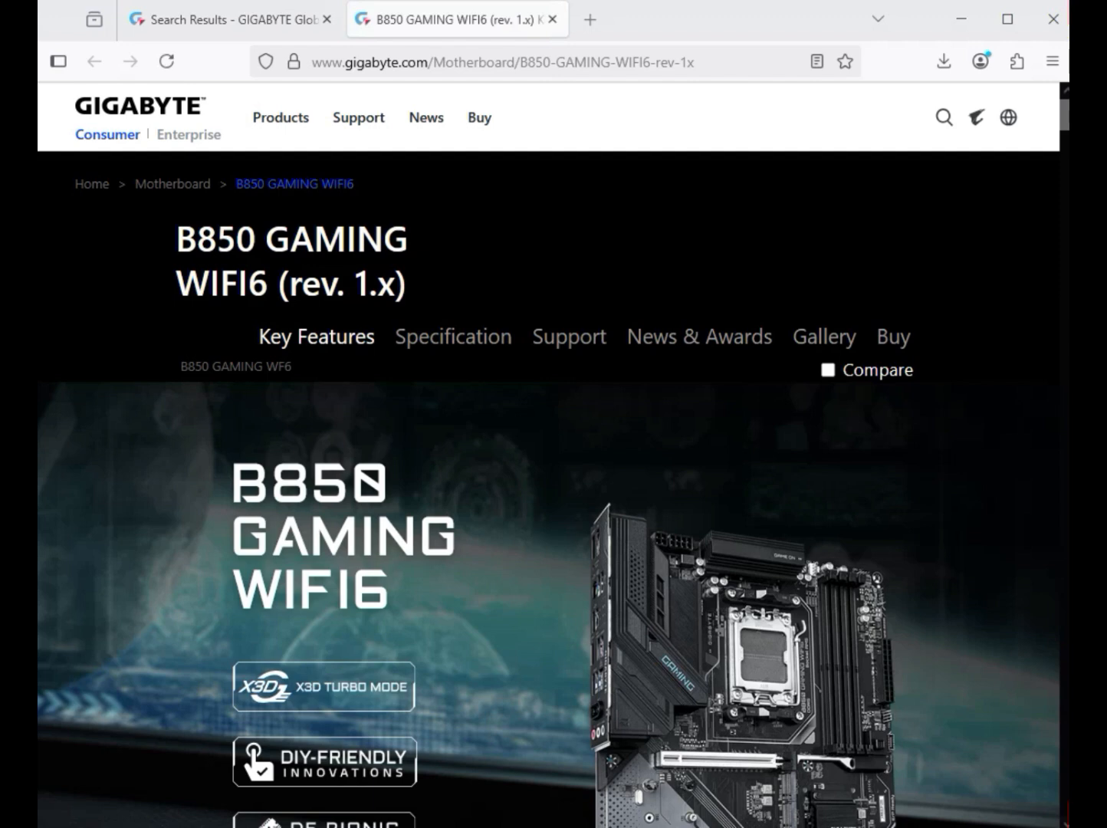
left_click(568, 337)
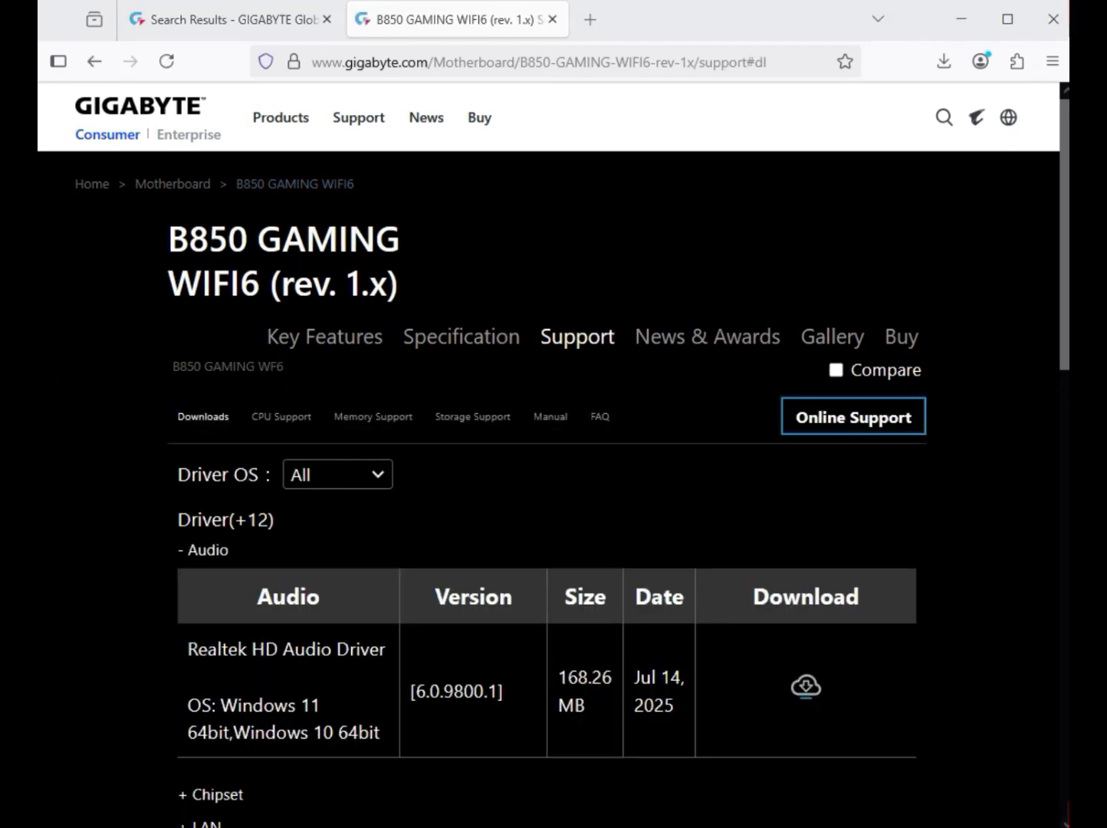
Step: Set the Driver OS filter to Windows 11 64bit and download the Realtek HD Audio Driver
left_click(338, 475)
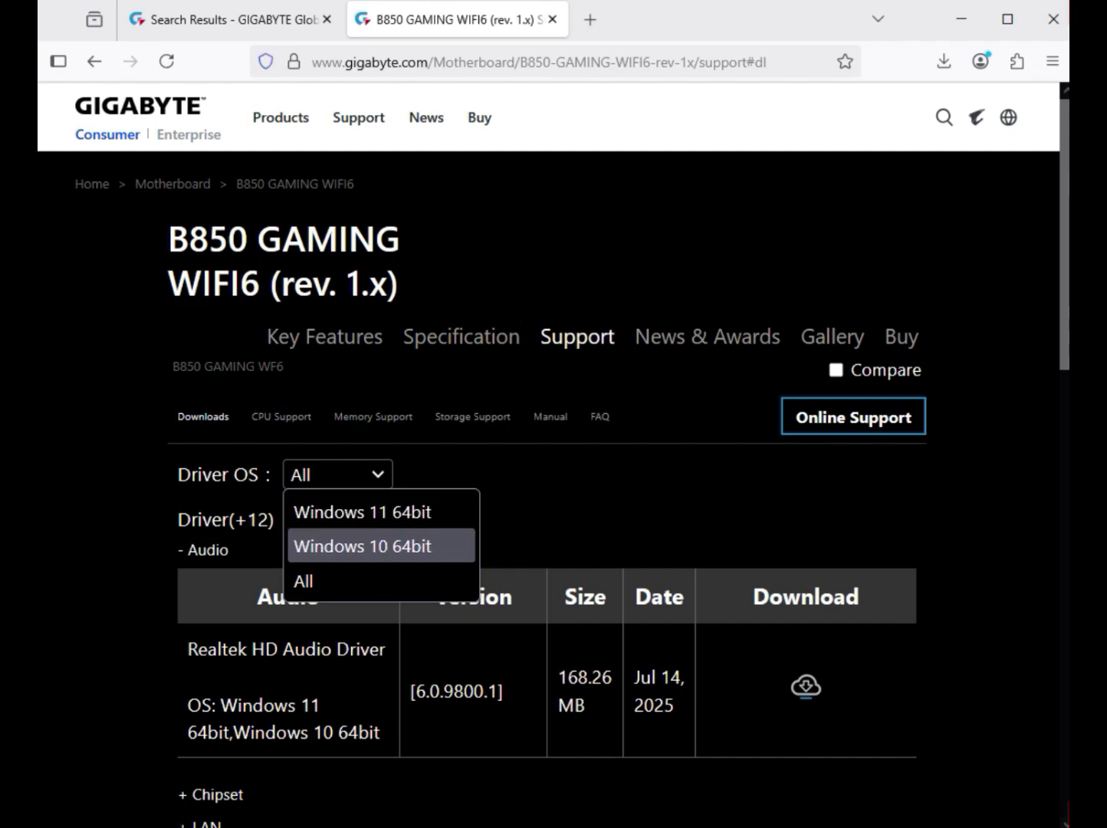
left_click(362, 512)
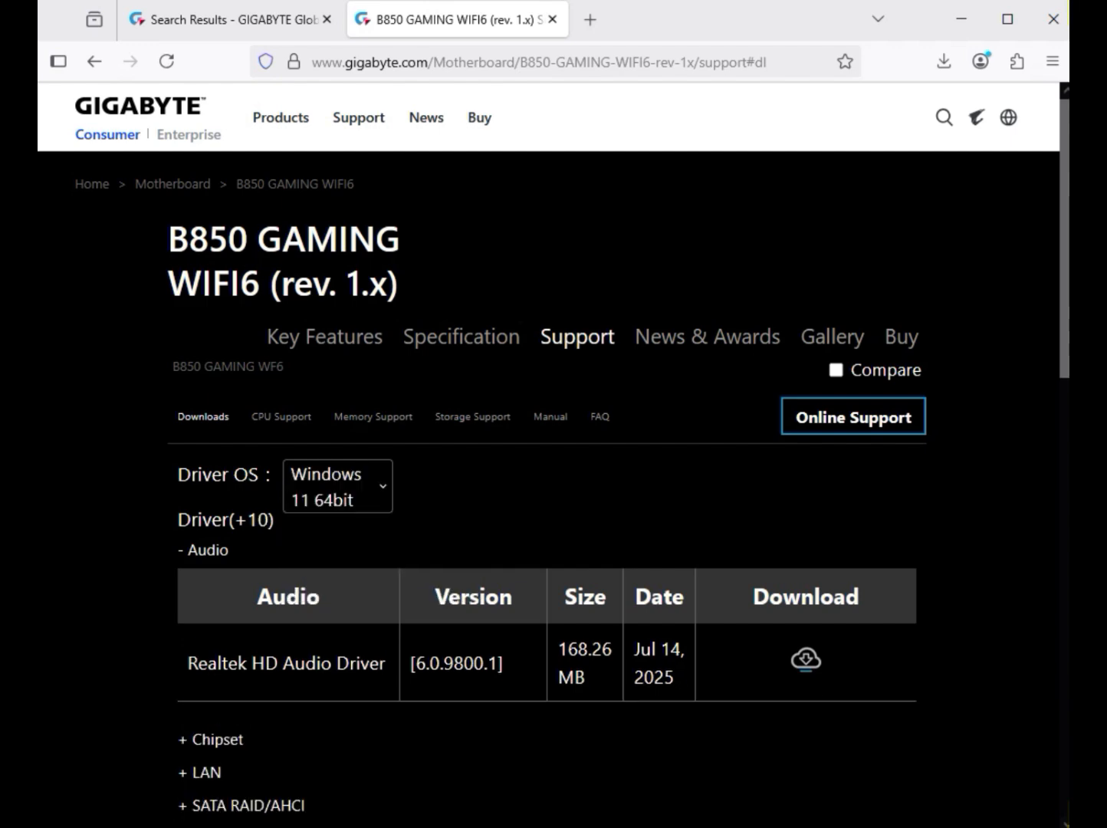
left_click_drag(230, 550, 188, 550)
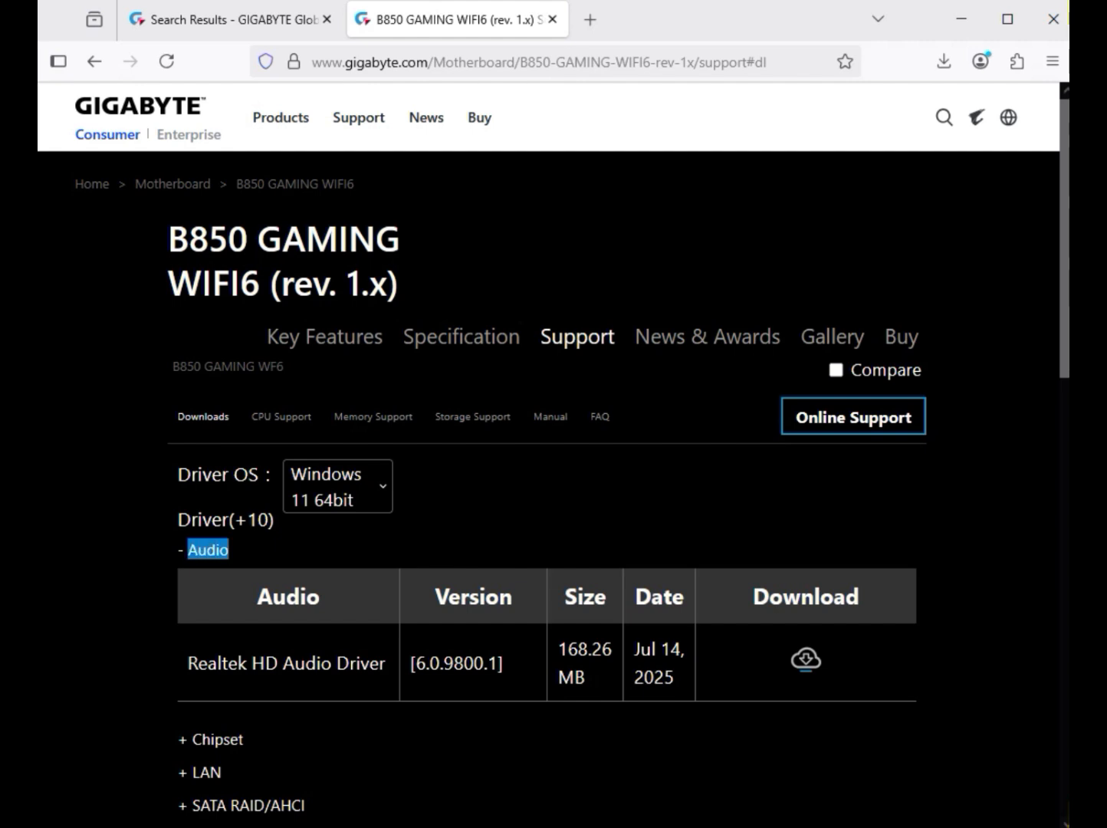
left_click_drag(263, 663, 474, 664)
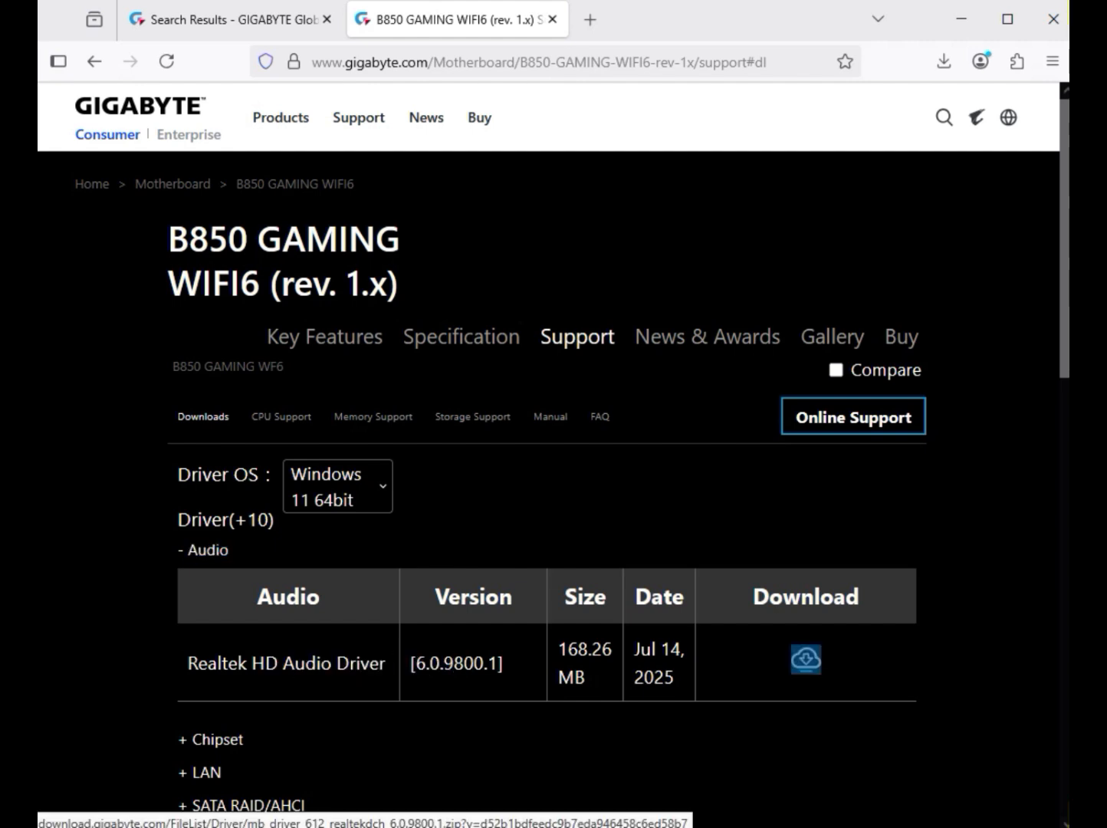
left_click(807, 659)
Step: Expand the Chipset drivers and download the AMD Chipset Driver
scroll(550, 491, "down", 1)
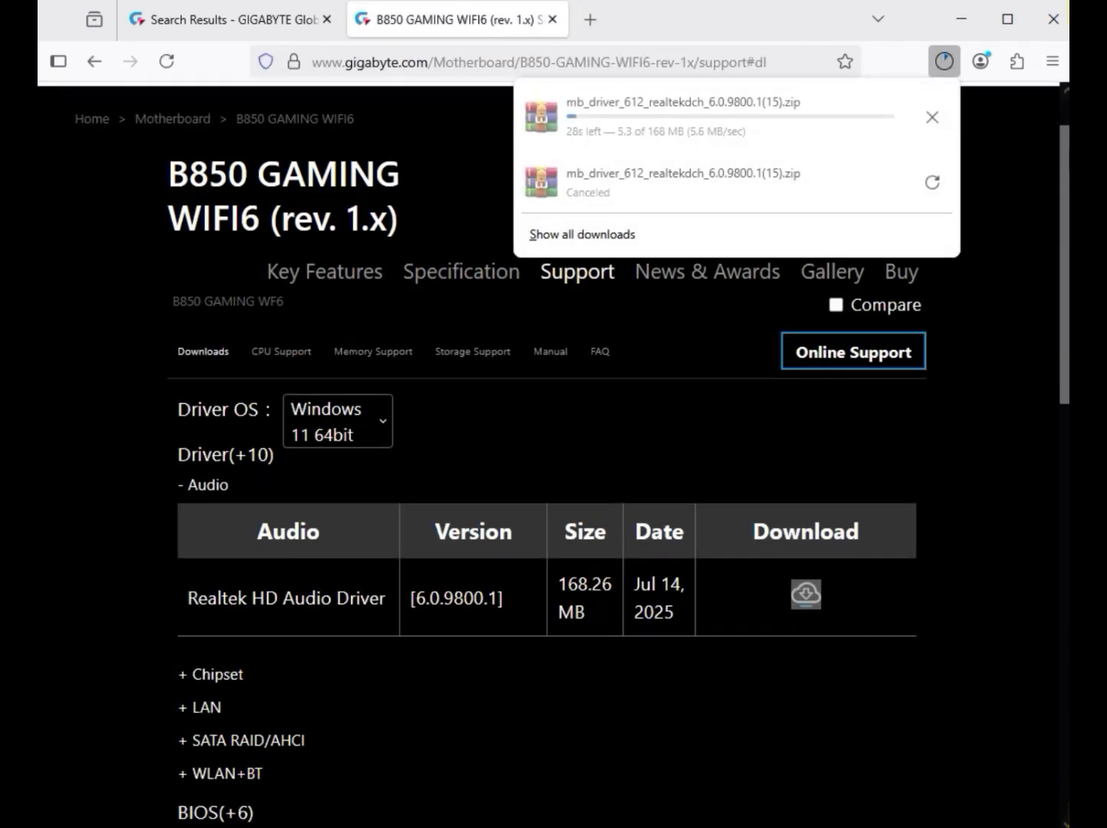
left_click_drag(199, 638, 240, 637)
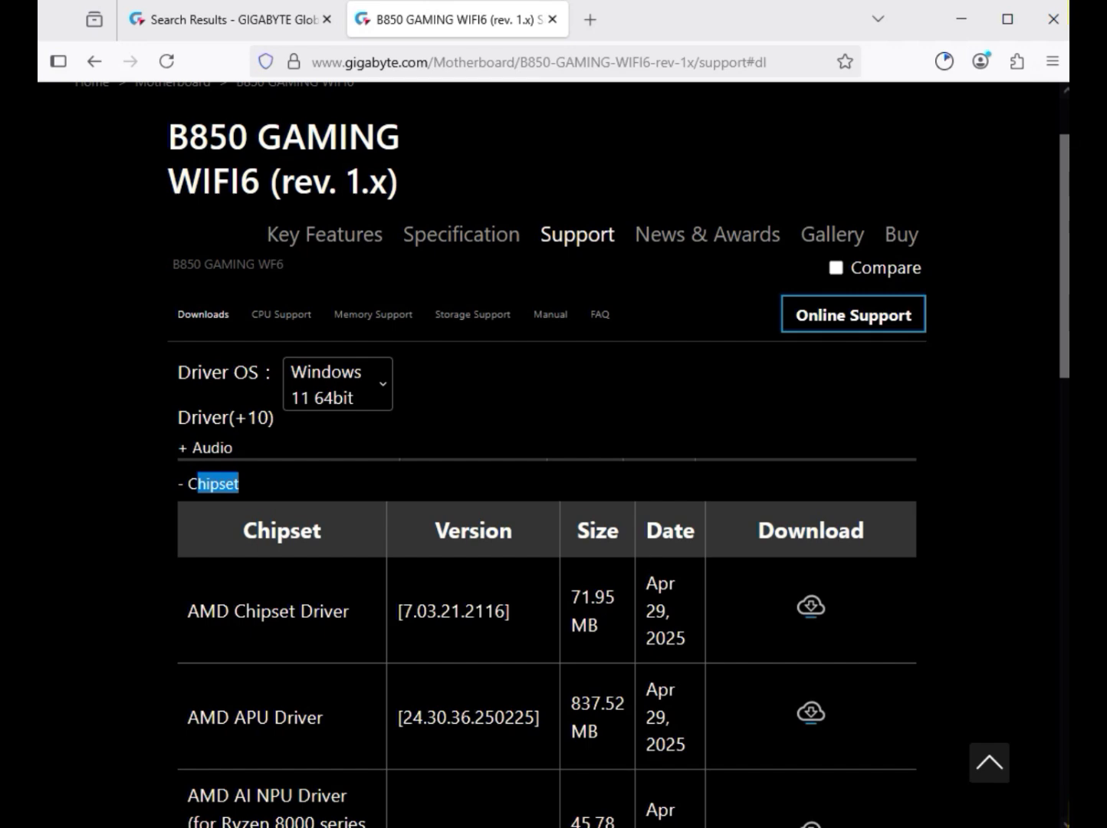
left_click_drag(187, 611, 355, 612)
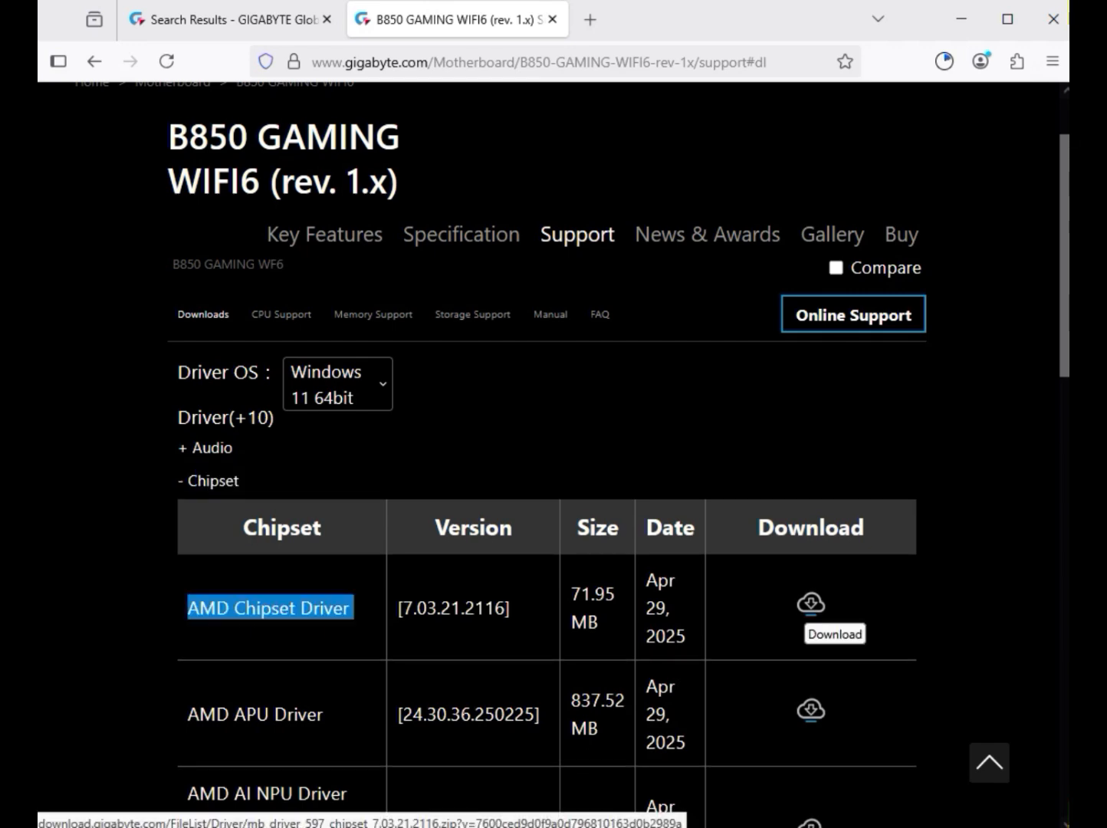
left_click(810, 604)
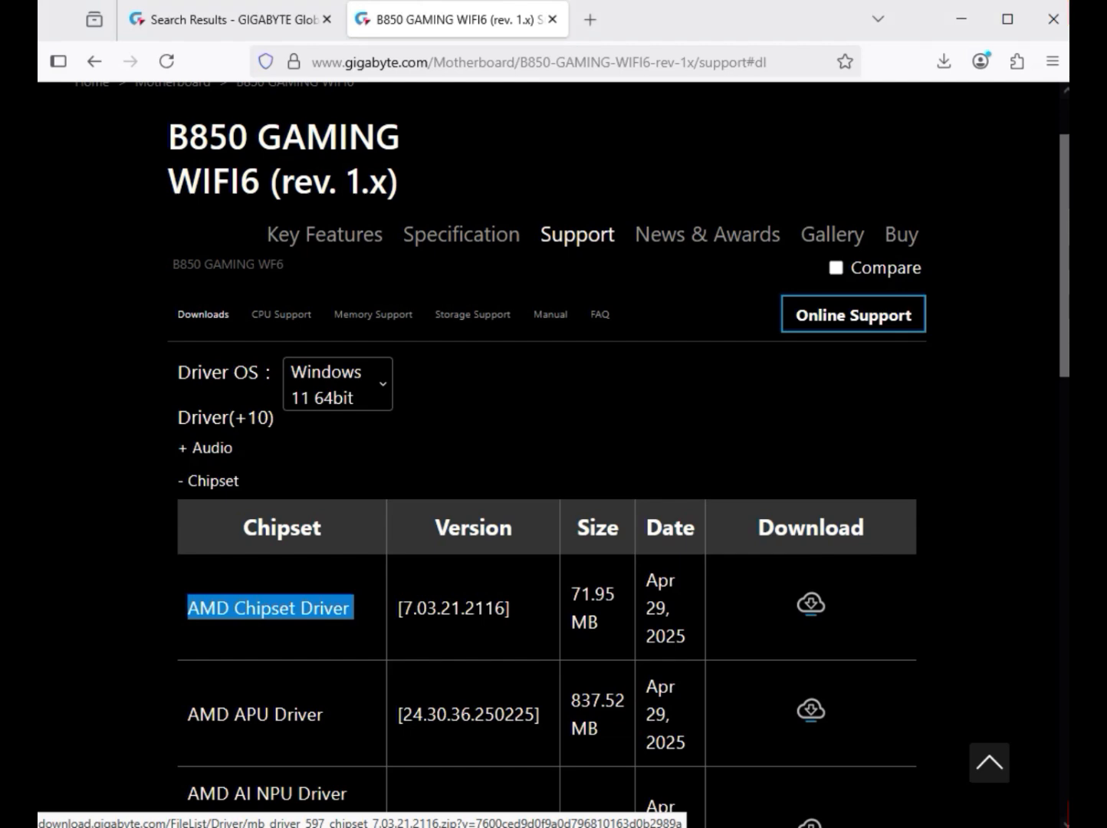
Step: Expand the LAN drivers and download the Realtek LAN Driver version 11.24.0318.2025
scroll(546, 460, "down", 4)
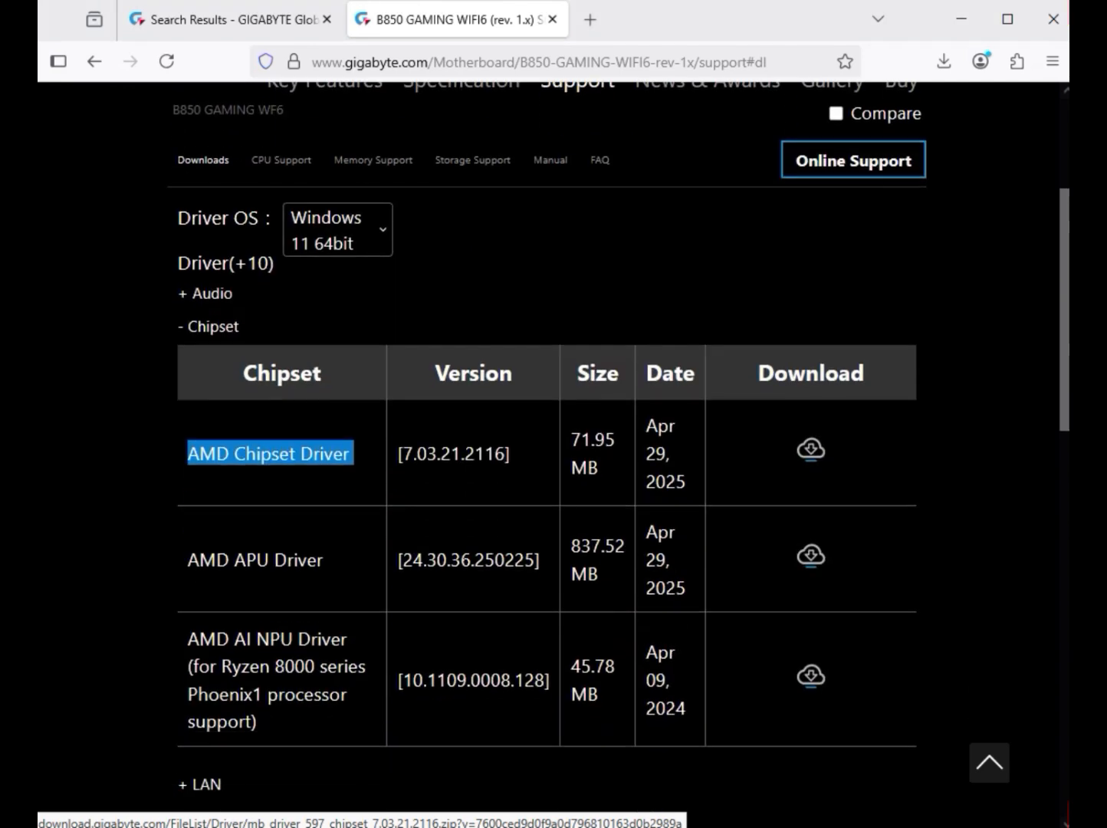
left_click(810, 298)
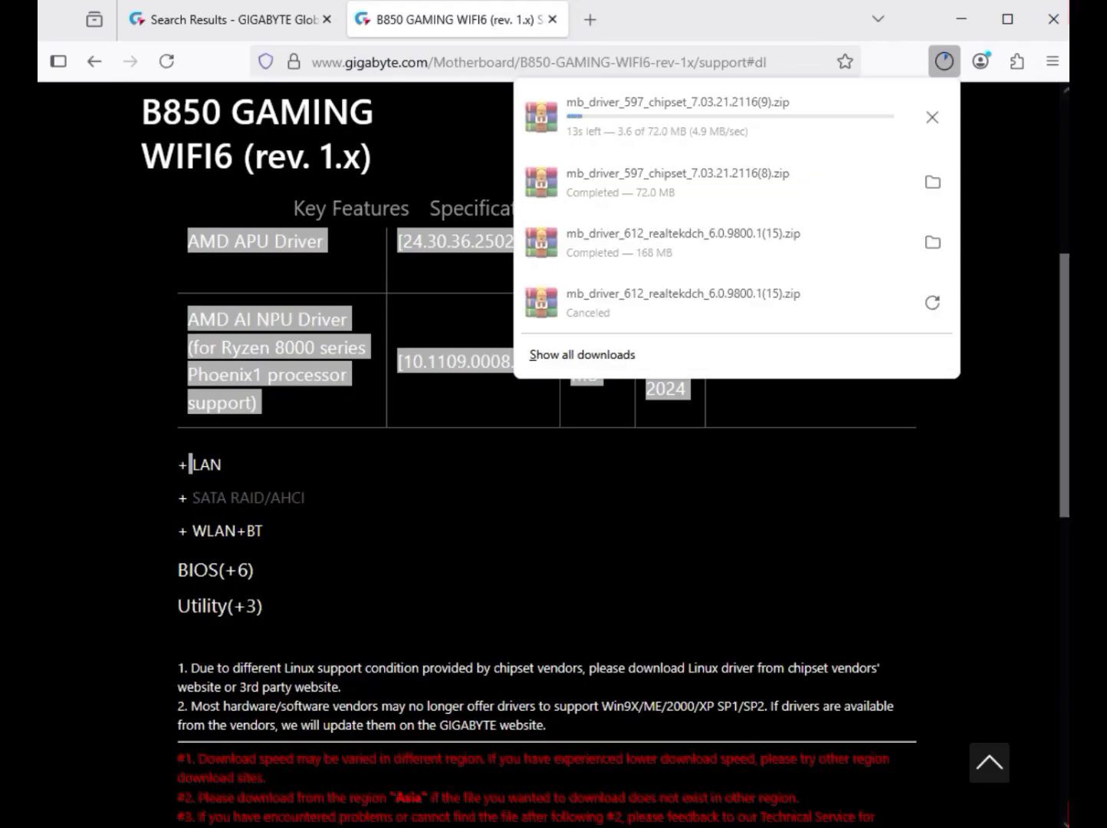
left_click(201, 464)
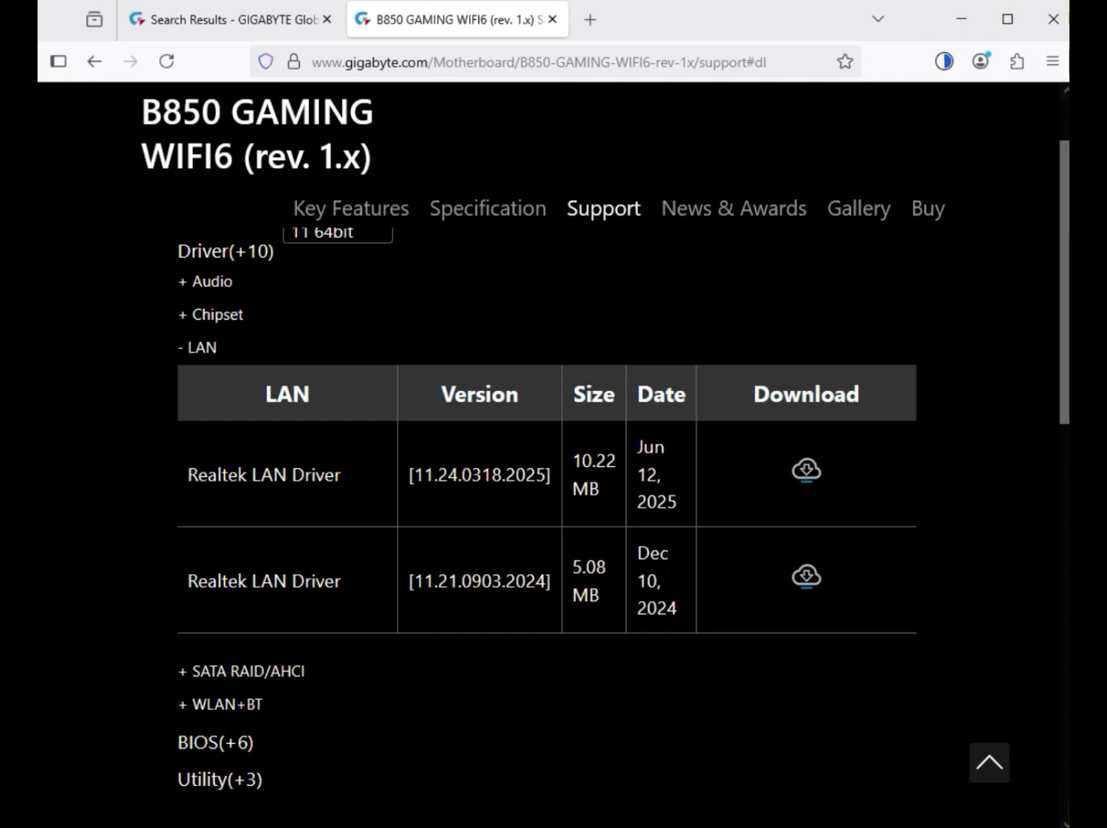
left_click_drag(187, 476, 346, 474)
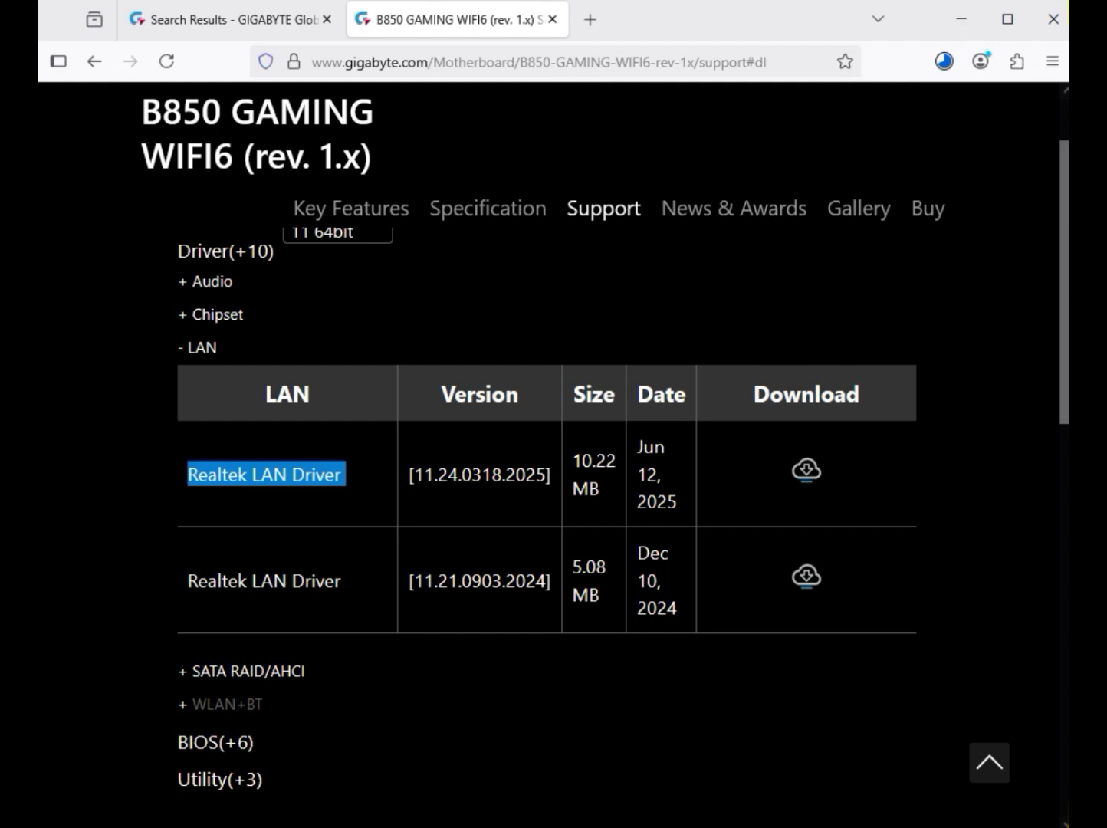
Step: Expand the WLAN+BT drivers and download both the Realtek 8851 Bluetooth driver and Realtek 8851 WIFI Driver
left_click(225, 704)
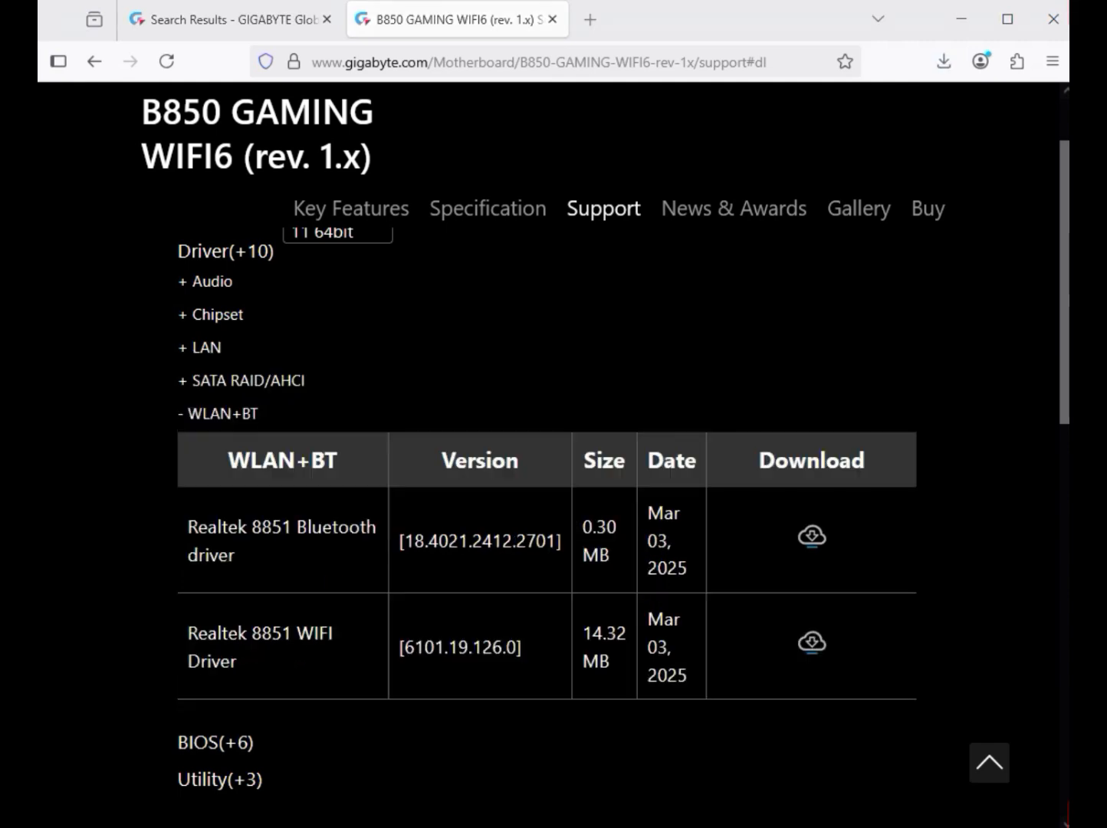
left_click_drag(297, 527, 240, 555)
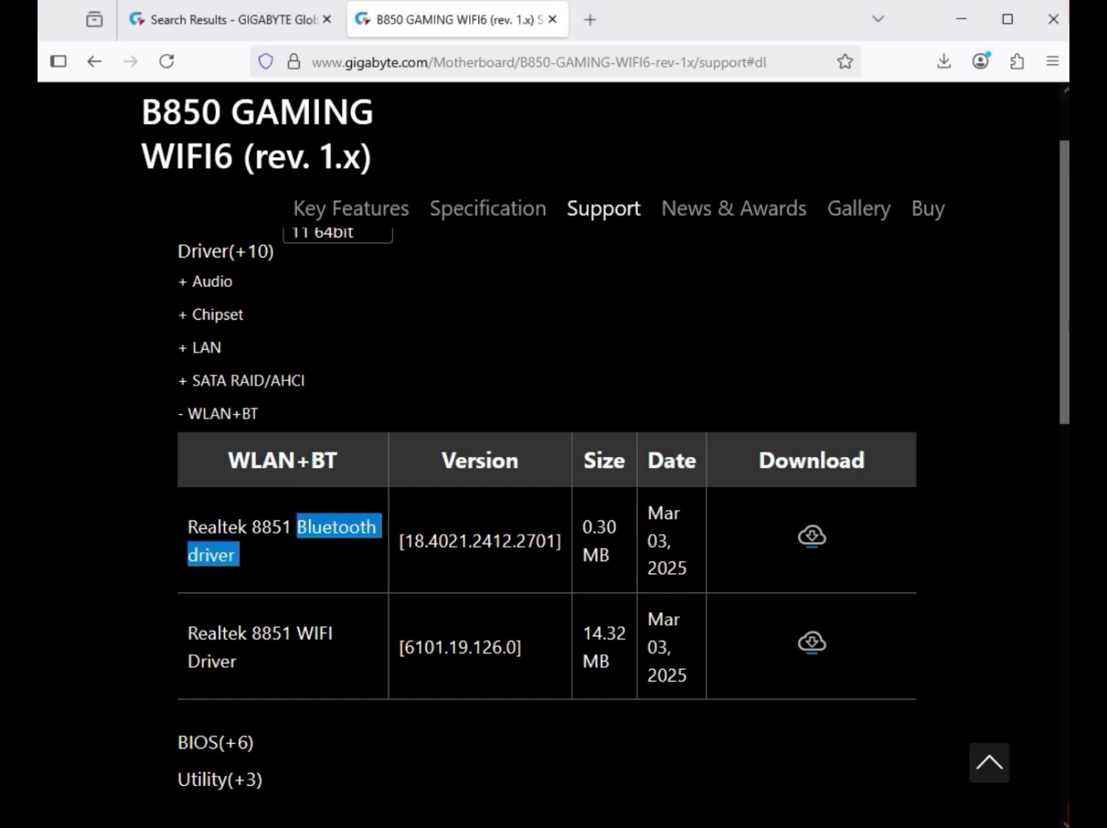
left_click_drag(240, 555, 415, 541)
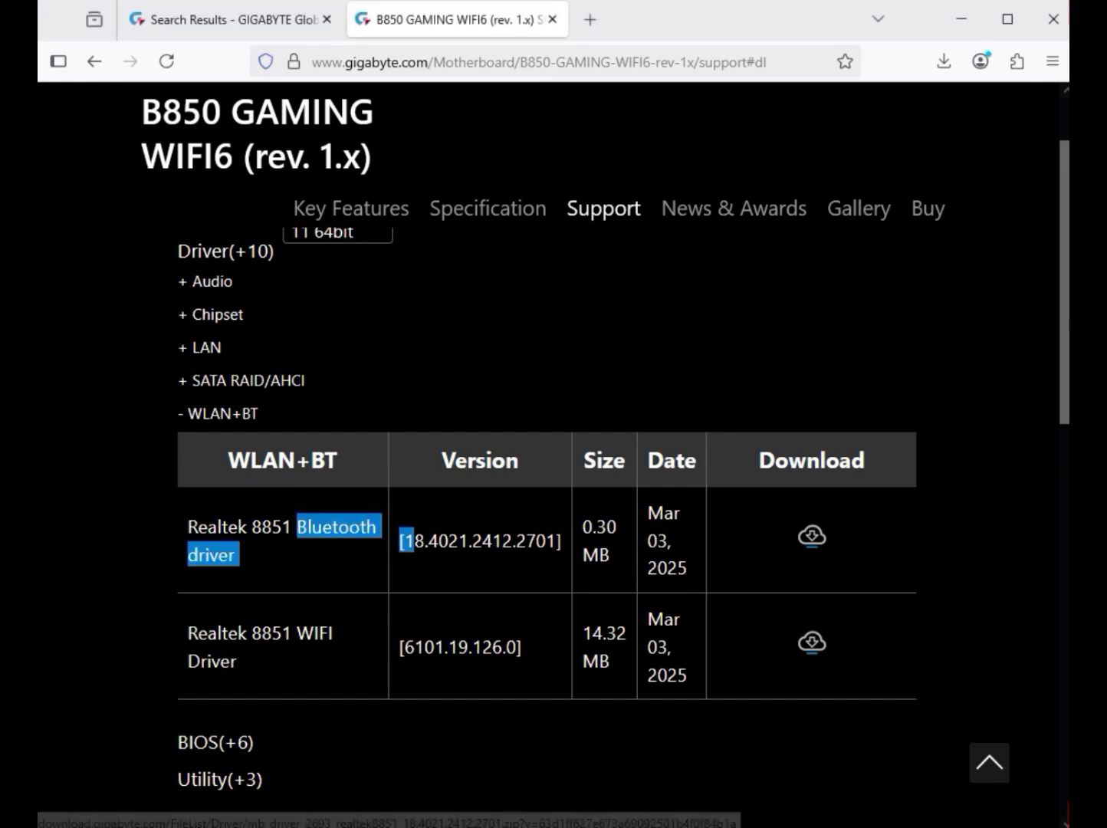
left_click(812, 536)
left_click_drag(297, 634, 319, 634)
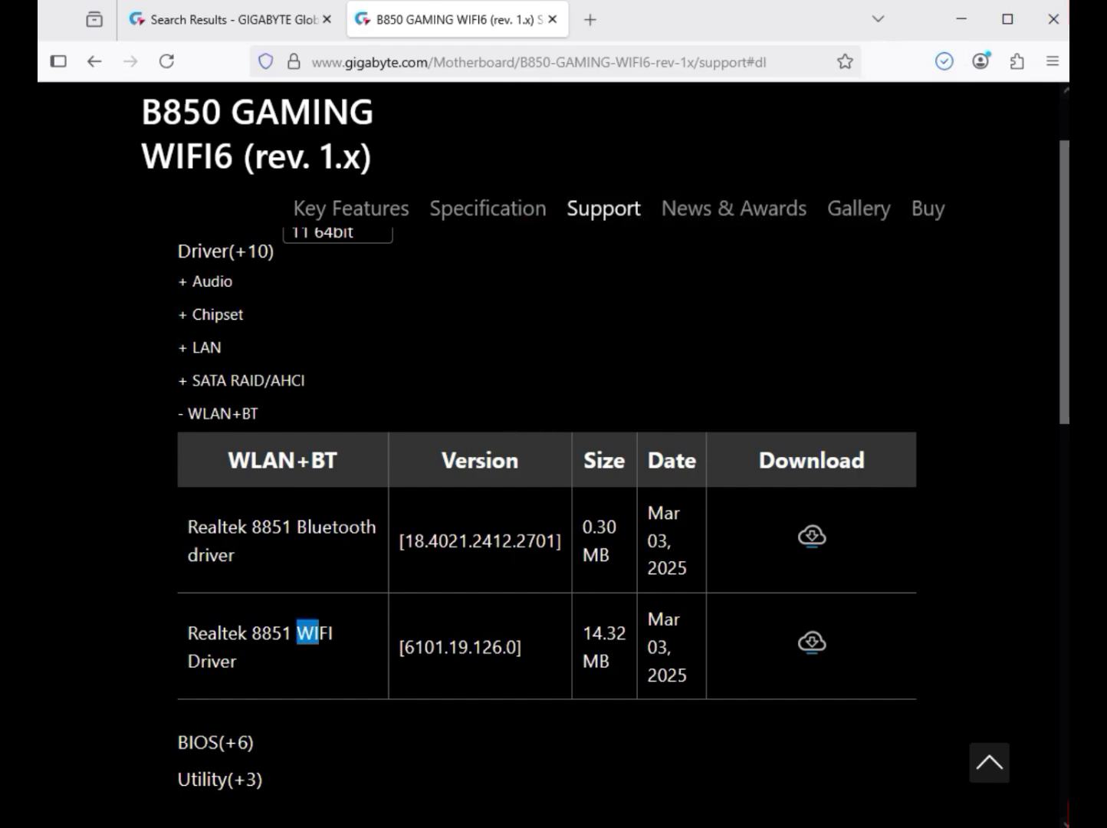
left_click(812, 642)
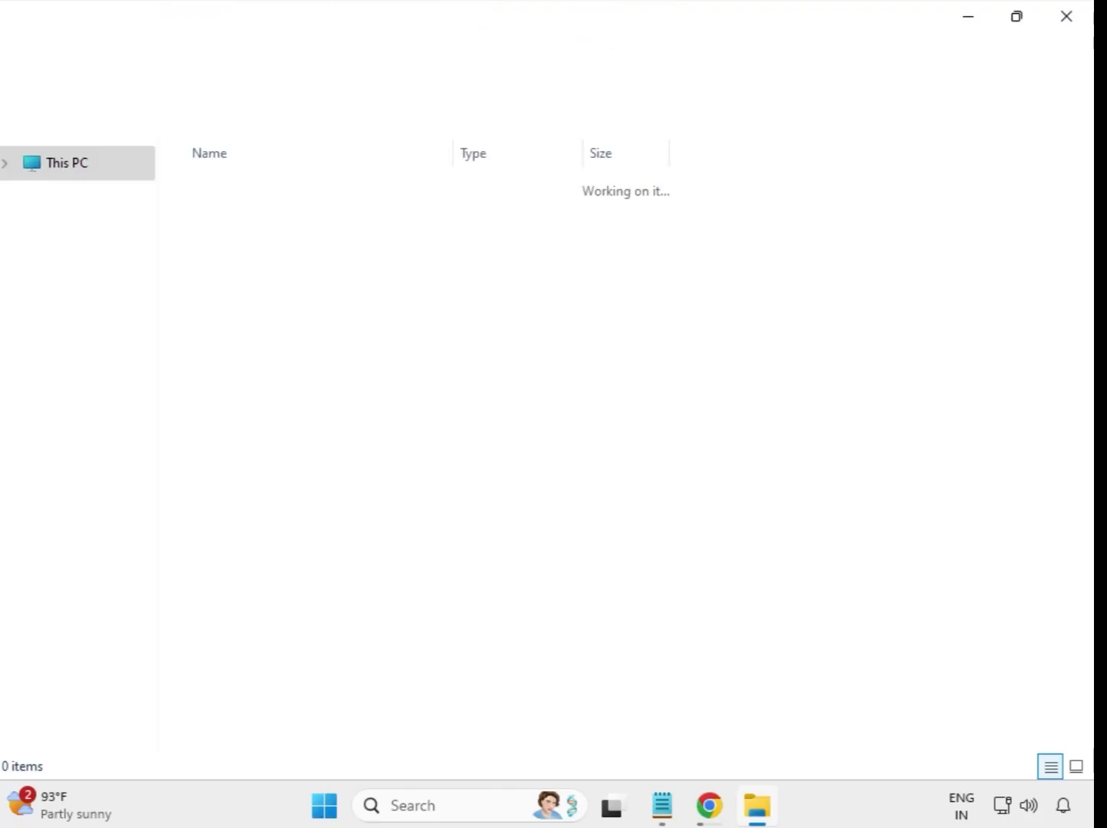
Step: In File Explorer's Downloads folder, extract the mb_driver_614_serialio_30.100.2221.20 archive to its default folder and close the extracted window
left_click_drag(404, 491, 376, 221)
left_click(596, 515)
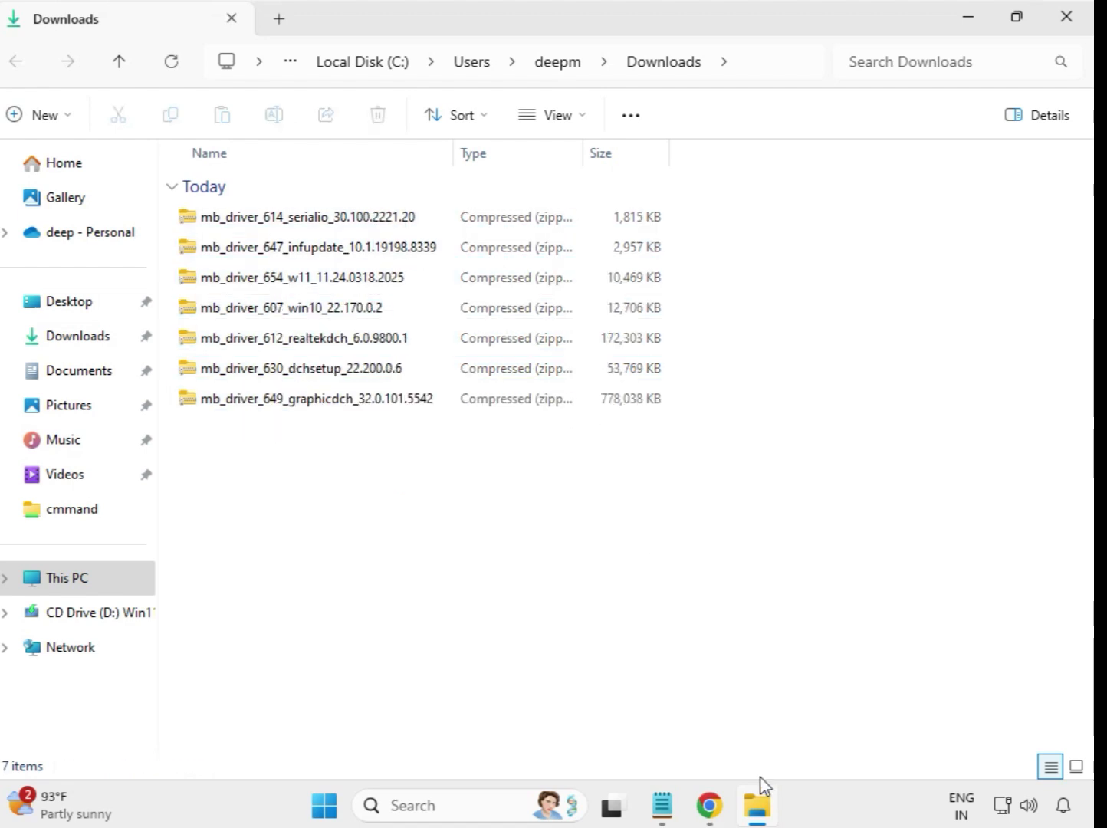
left_click(283, 224)
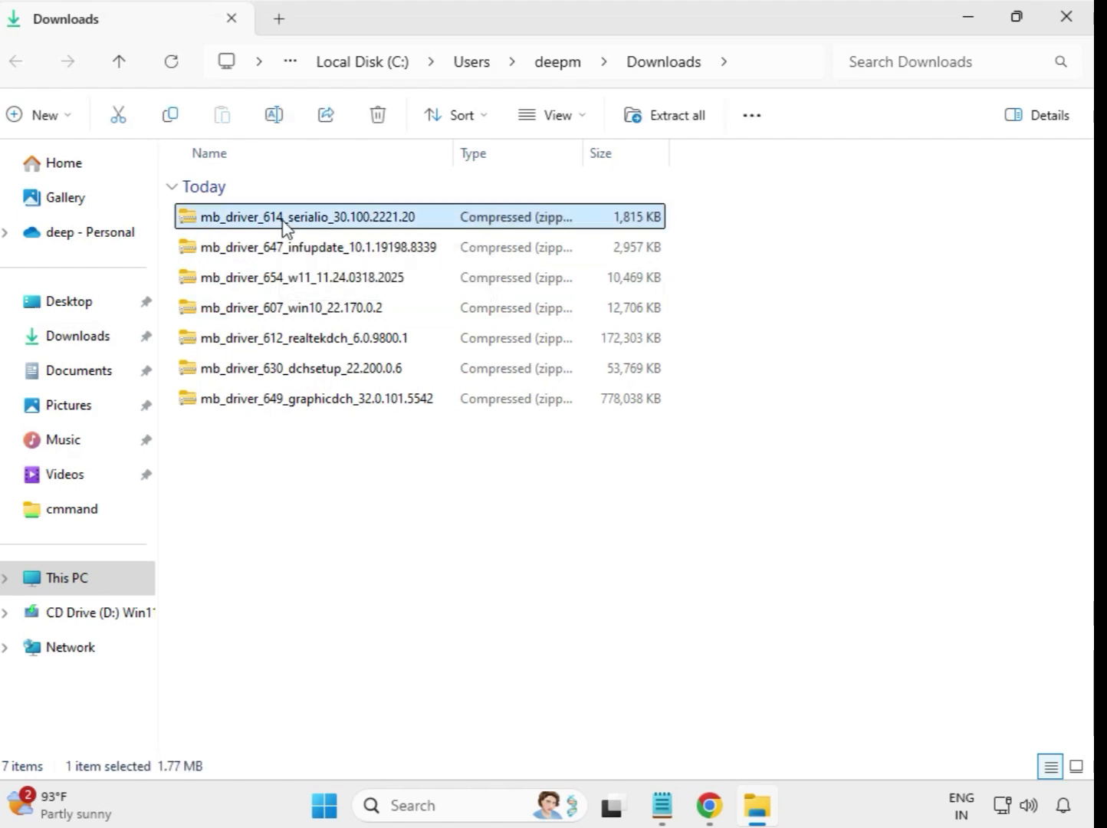
right_click(284, 226)
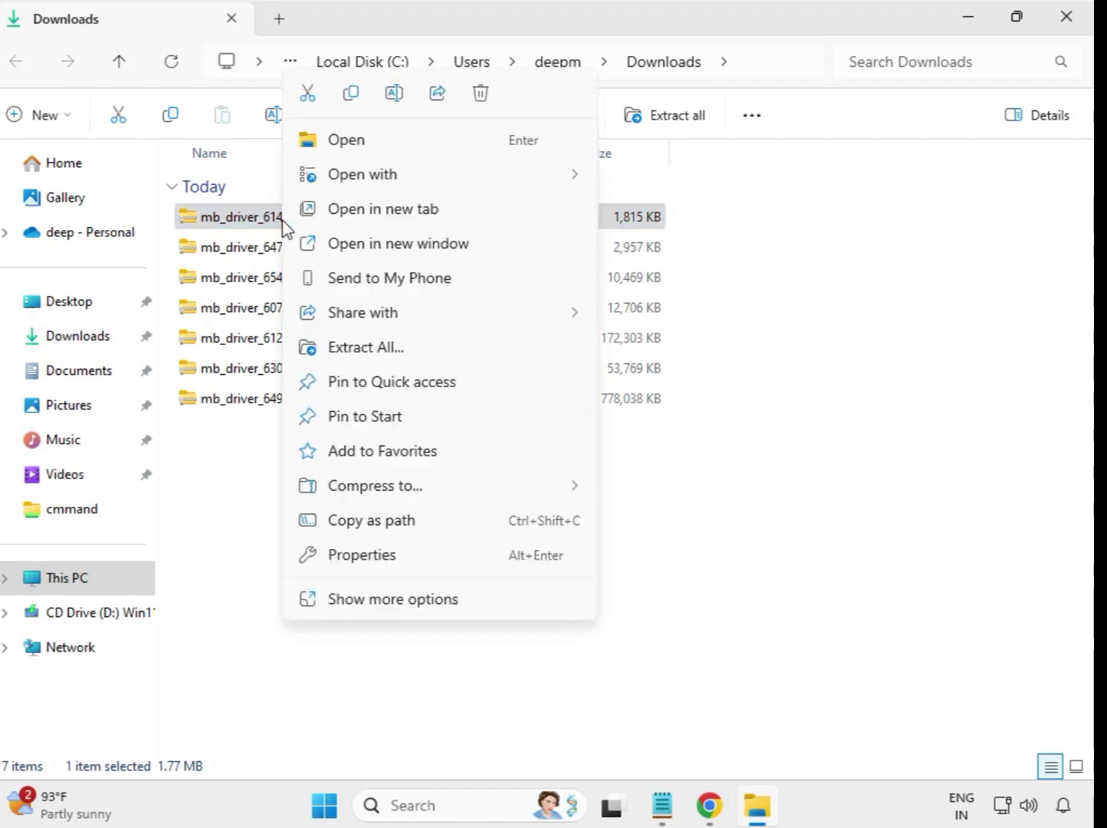
left_click(372, 354)
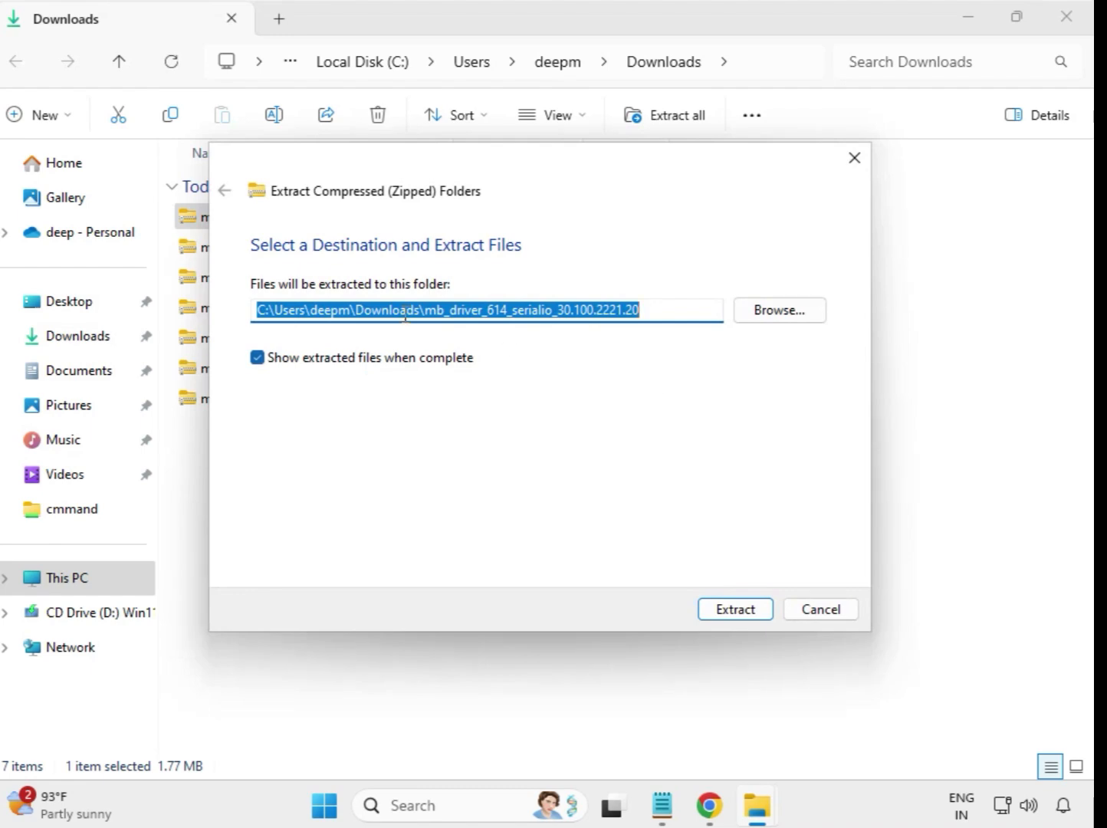
left_click(746, 611)
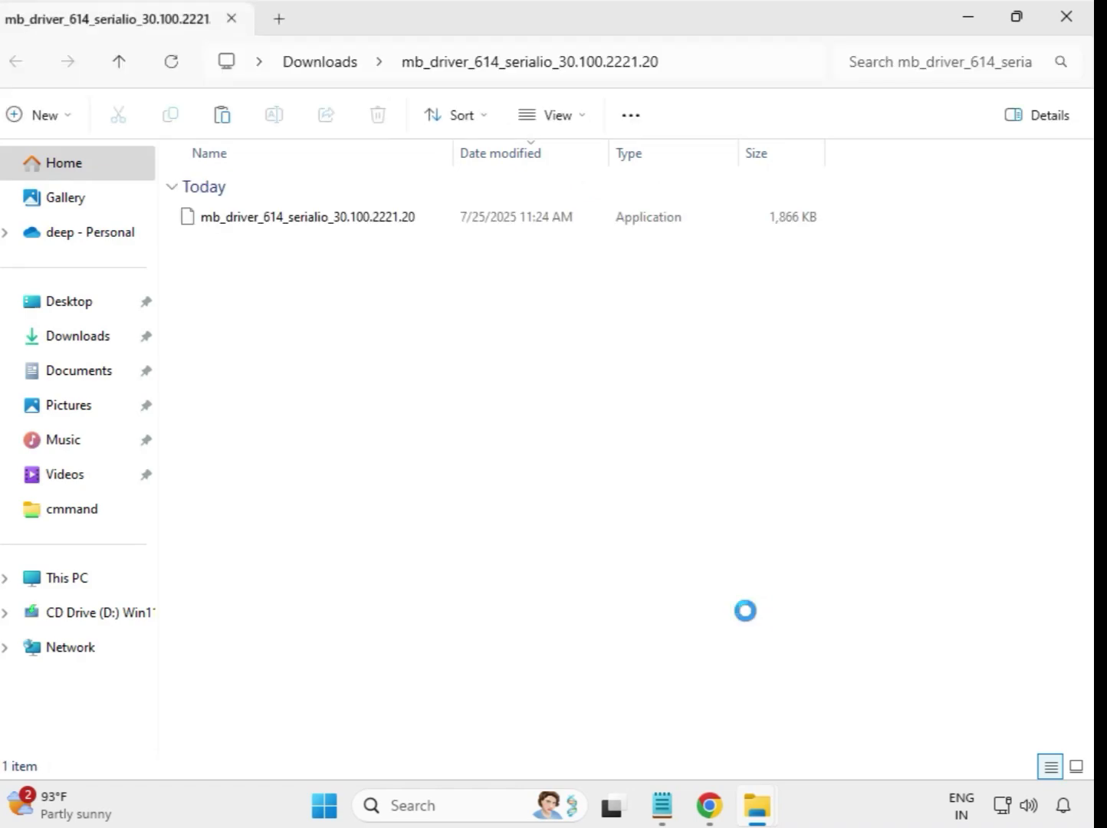
left_click(1068, 21)
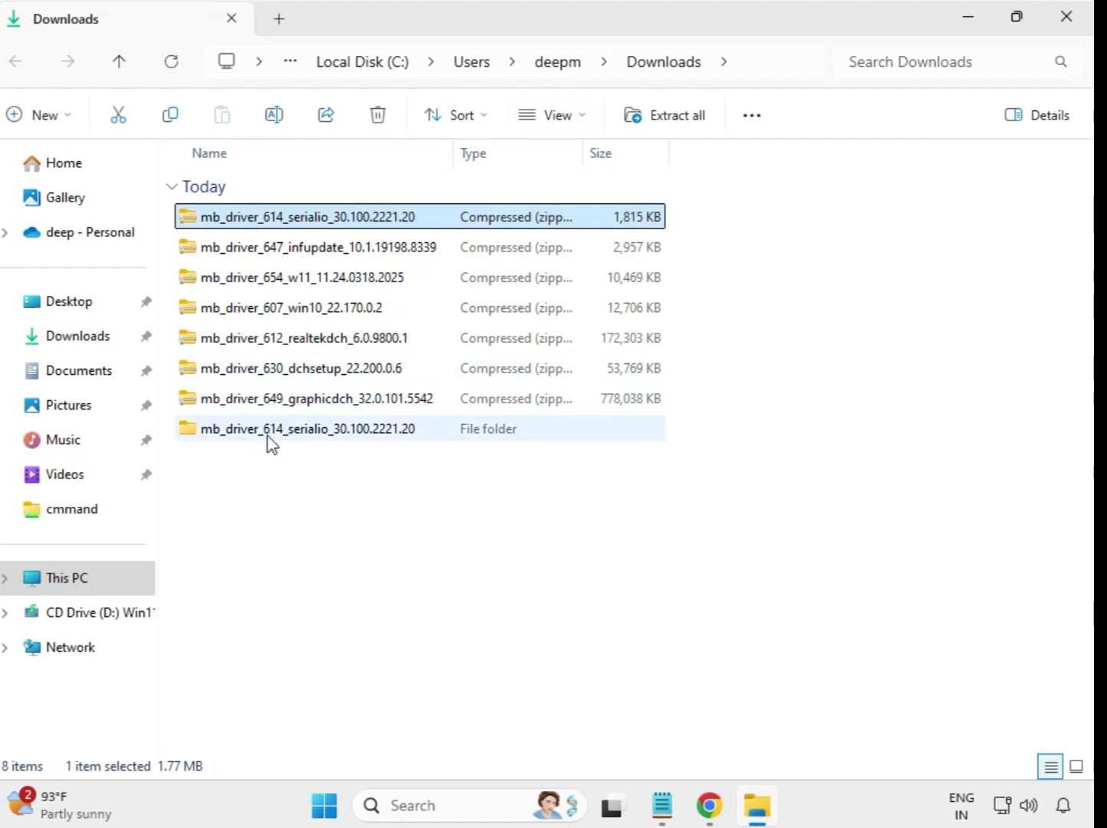
Step: Extract the mb_driver_647_infupdate_10.1.19198.8339 archive to its default folder
left_click(229, 433)
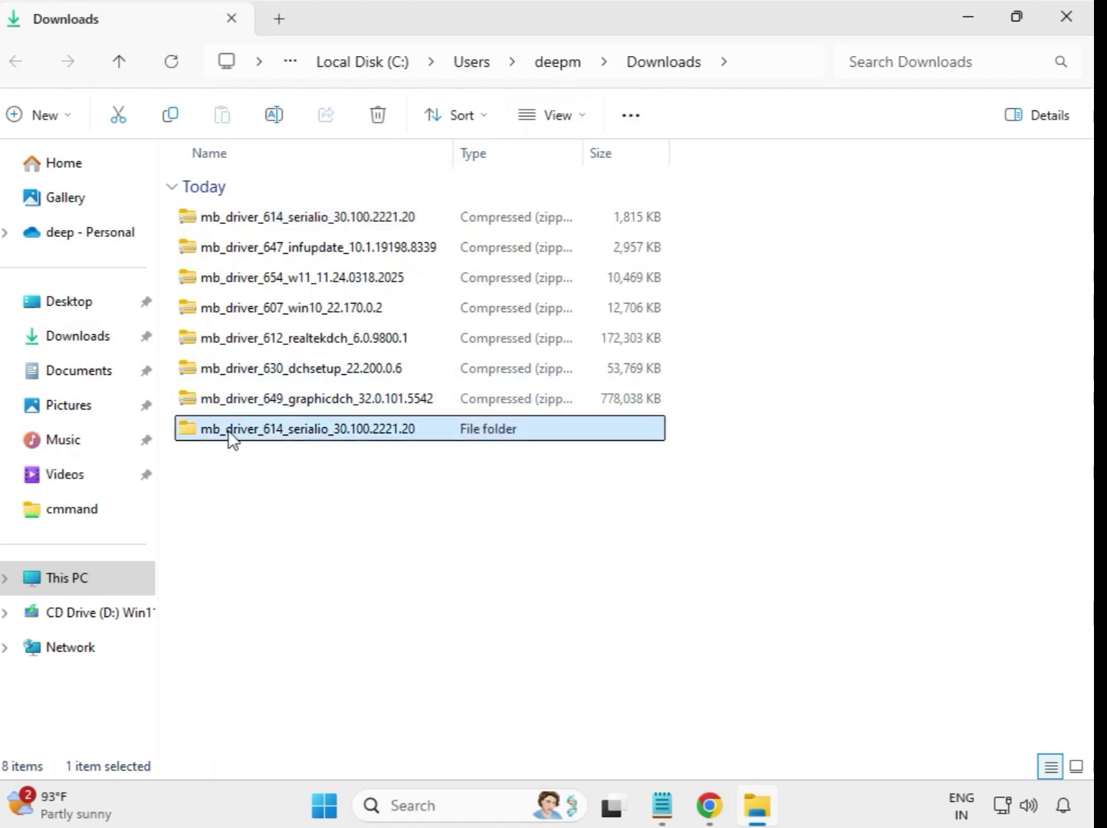
left_click(292, 257)
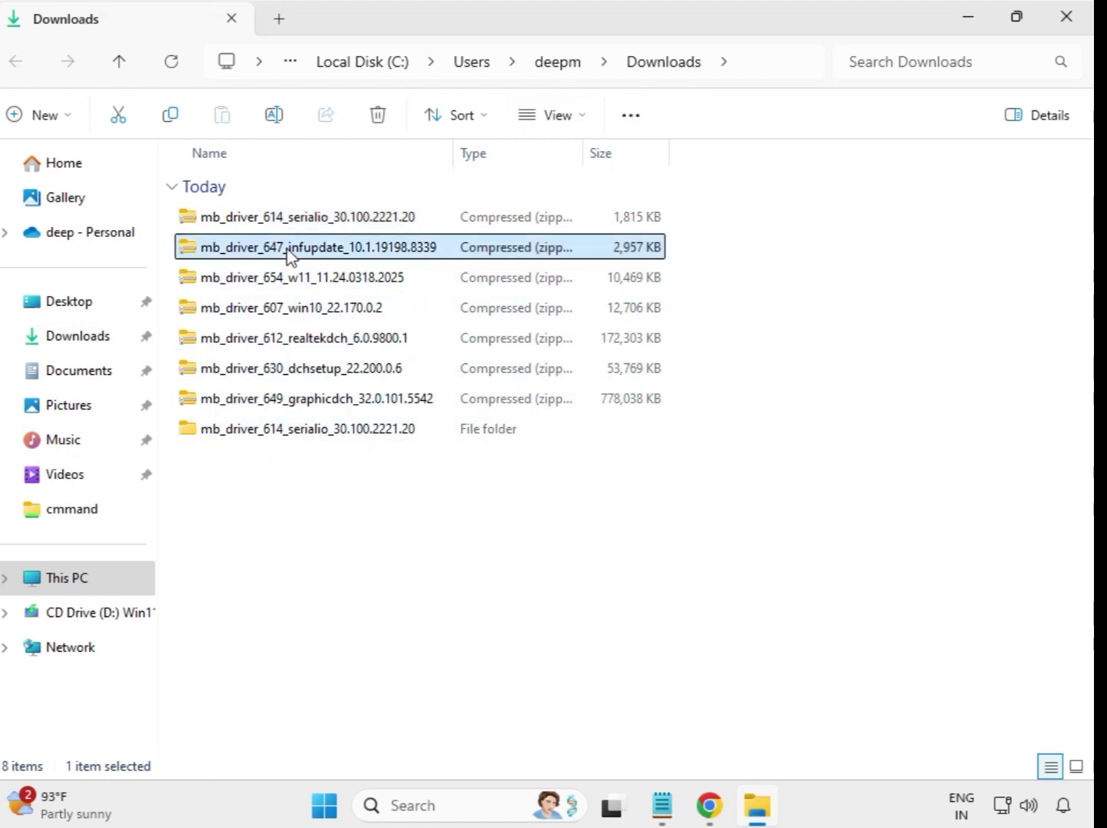
right_click(289, 256)
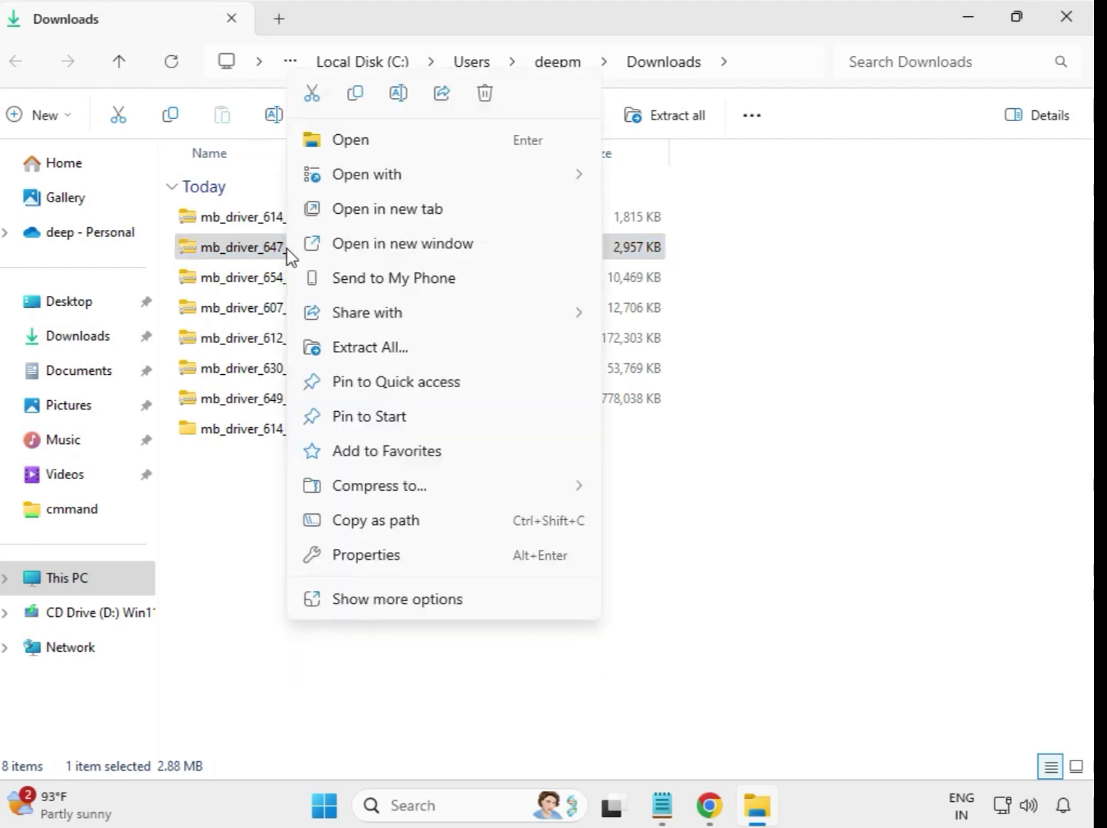
left_click(372, 356)
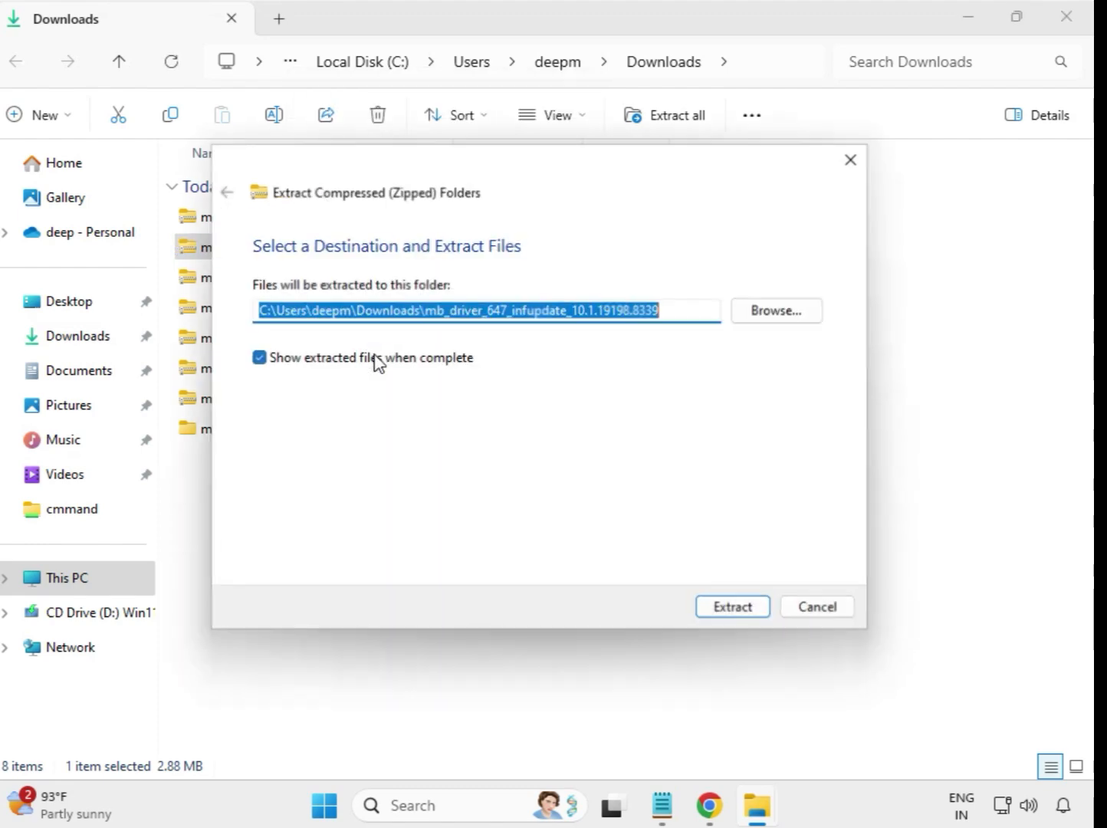
left_click(717, 614)
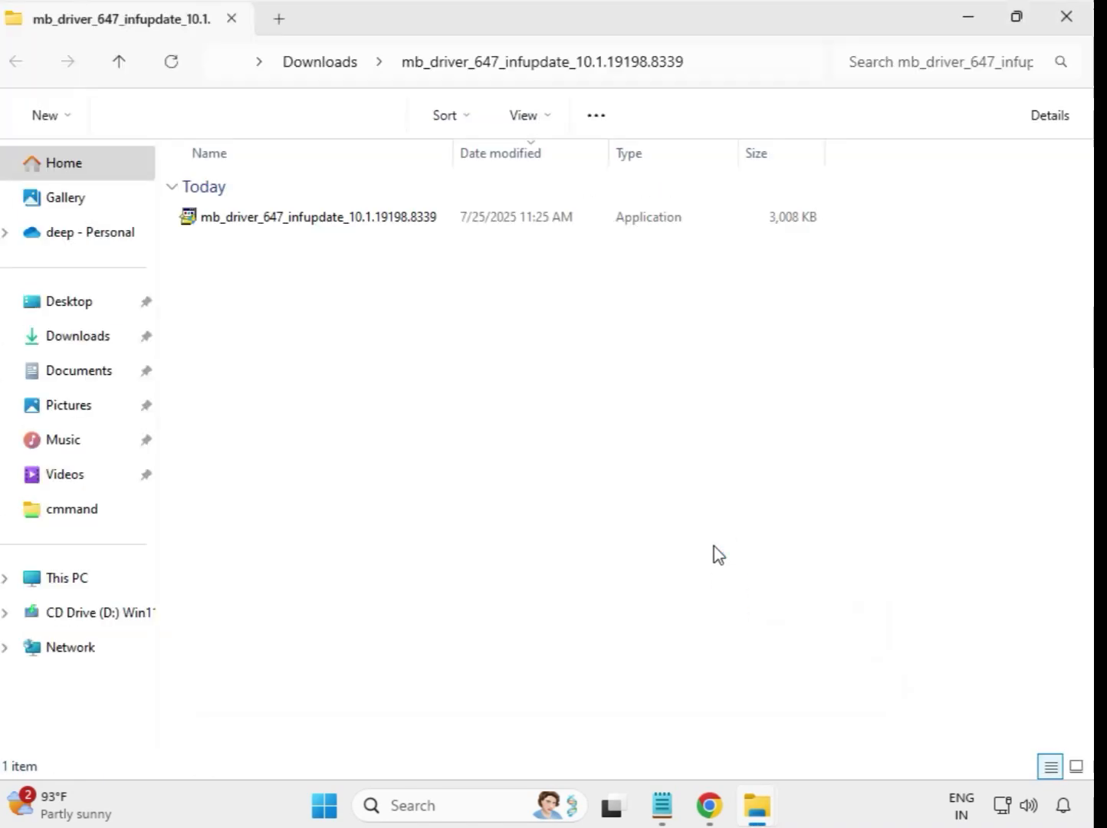
Step: Extract the mb_driver_654_w11_11.24.0318.2025 archive to its default folder and close the extracted folder window
left_click(1067, 16)
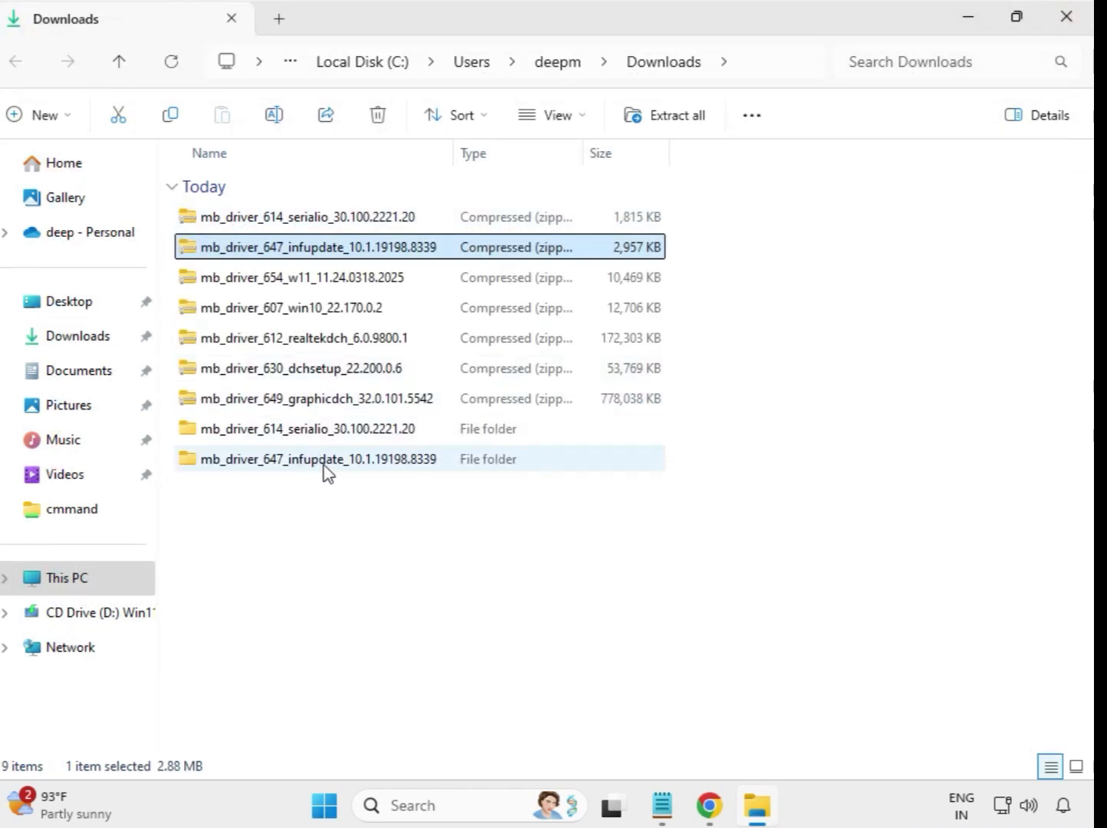
left_click(286, 285)
right_click(285, 287)
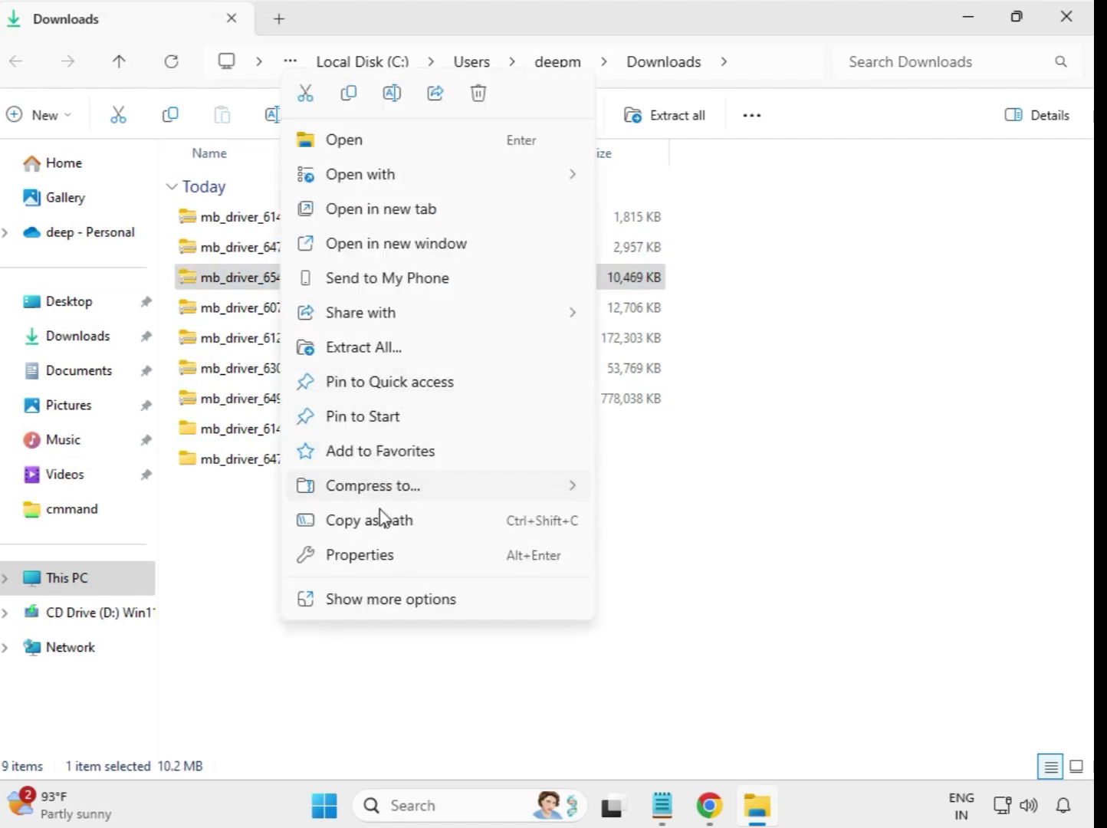
left_click(380, 352)
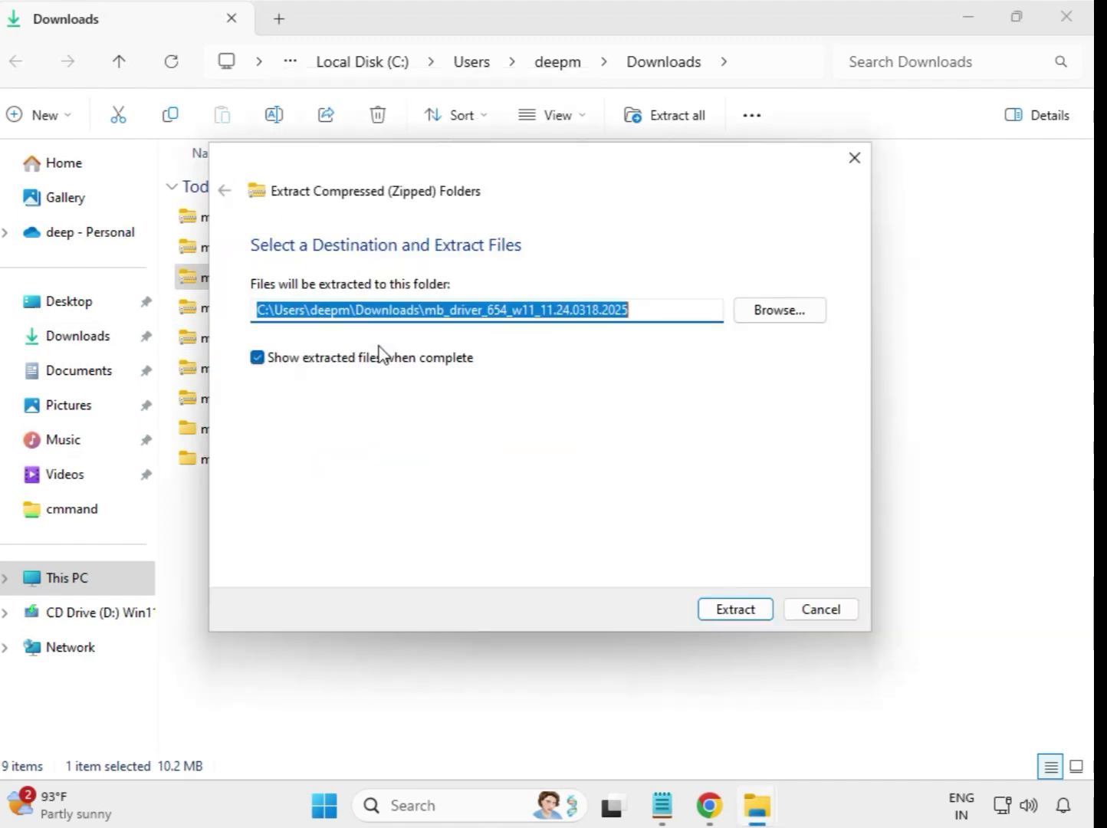
left_click(715, 610)
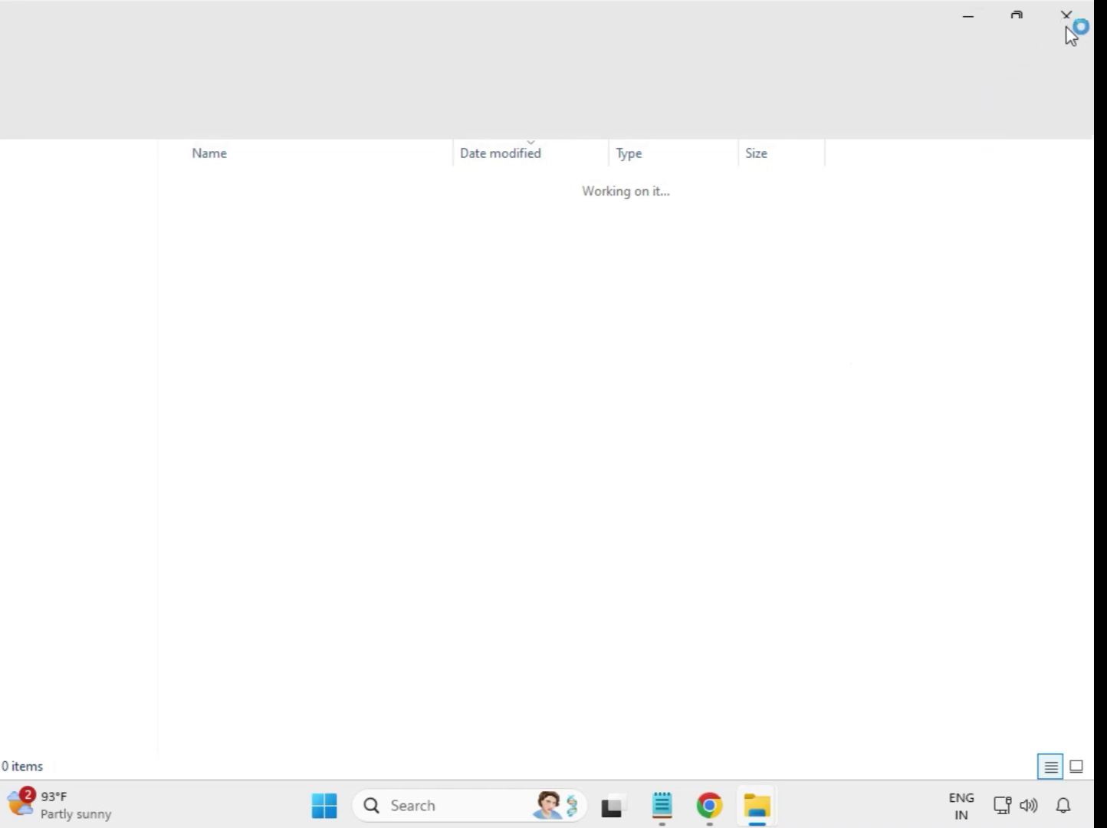
left_click(1068, 19)
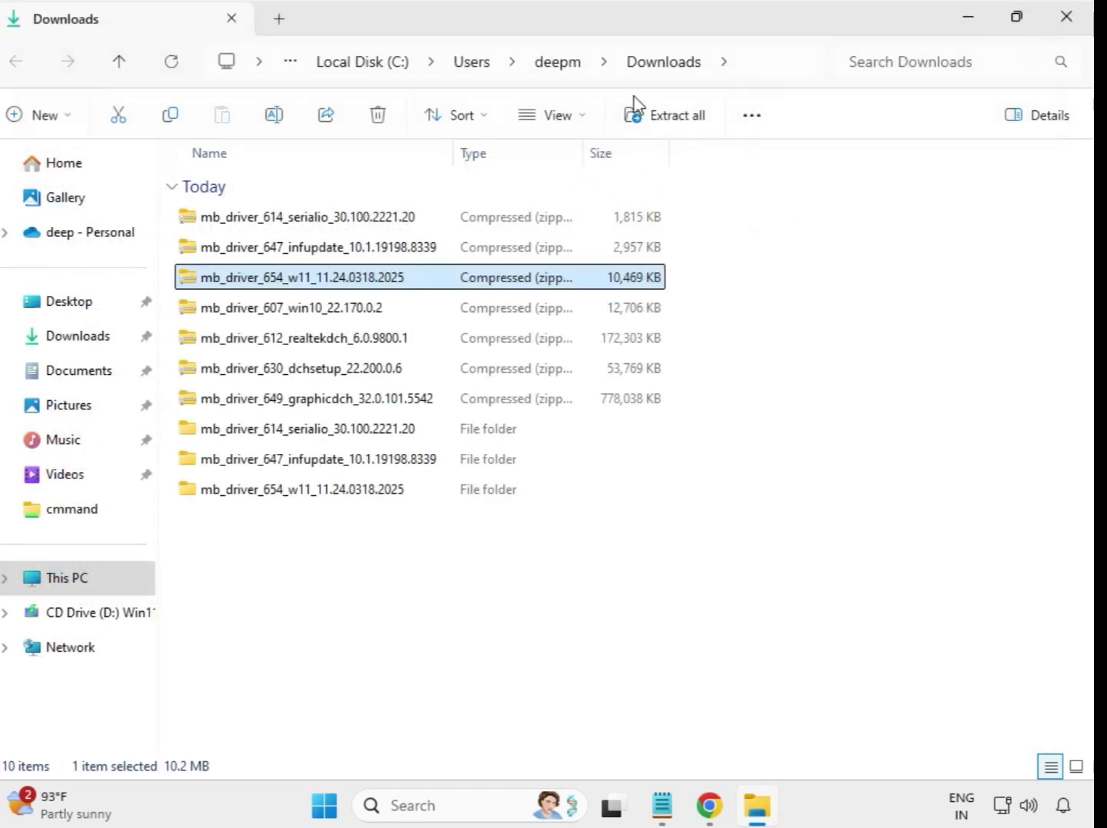
Step: Extract the mb_driver_607_win10_22.170.0.2 archive to its default folder and close the extracted folder window
left_click(252, 313)
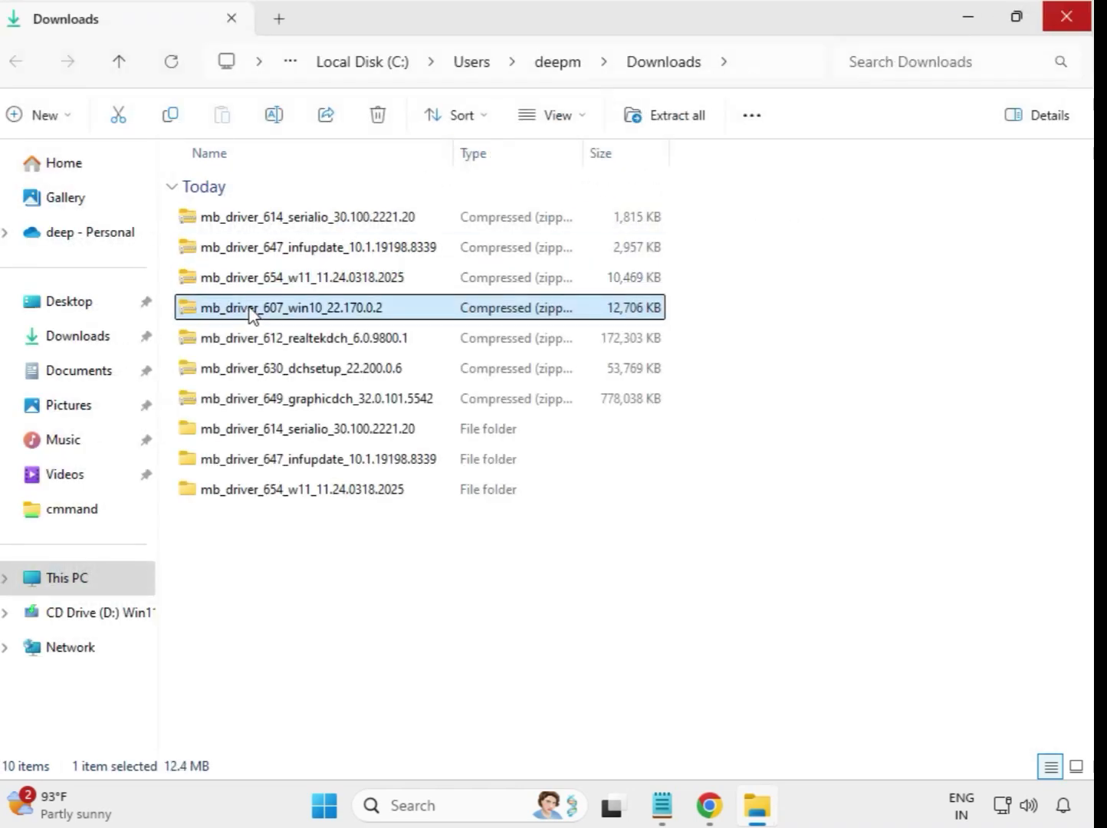
right_click(252, 313)
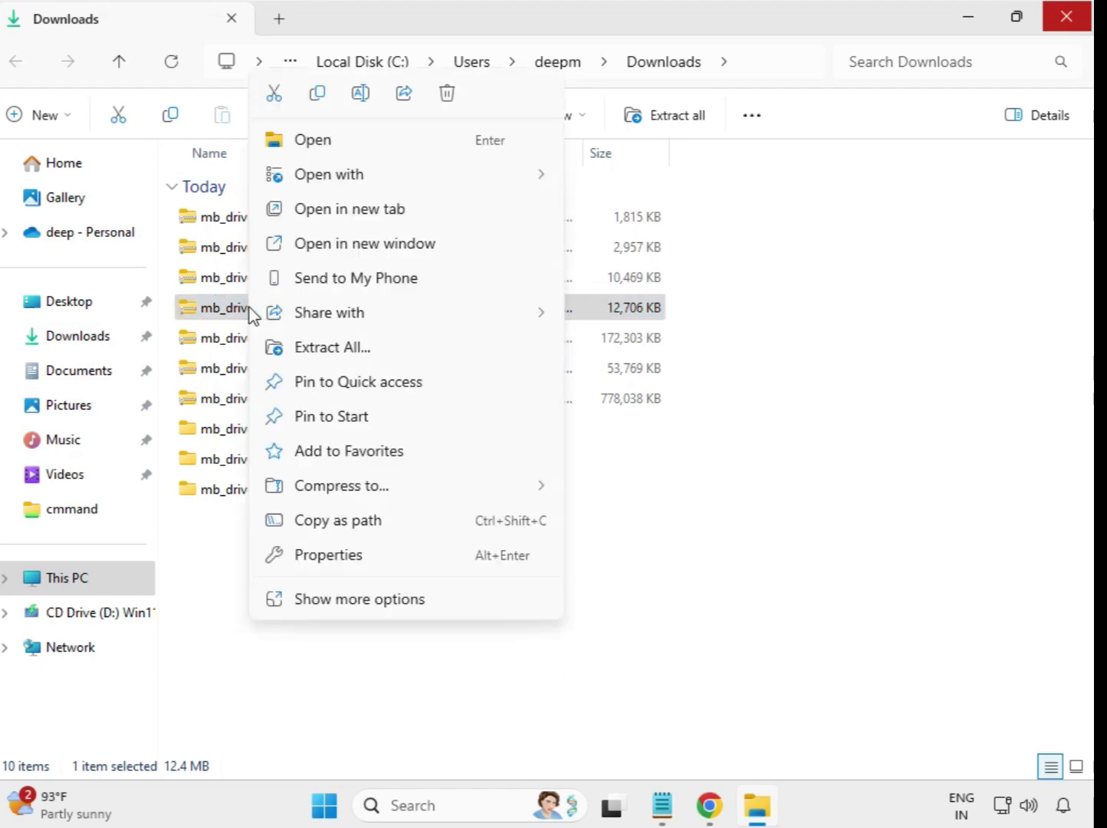
left_click(331, 348)
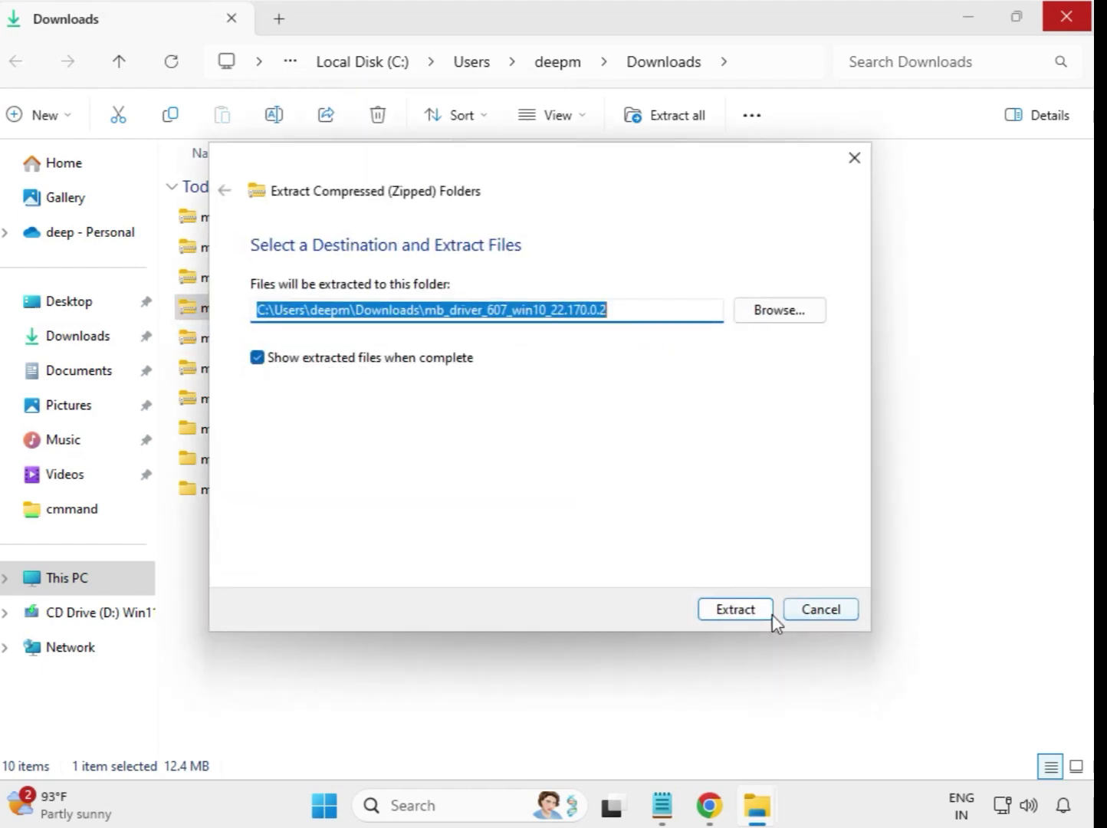
left_click(739, 607)
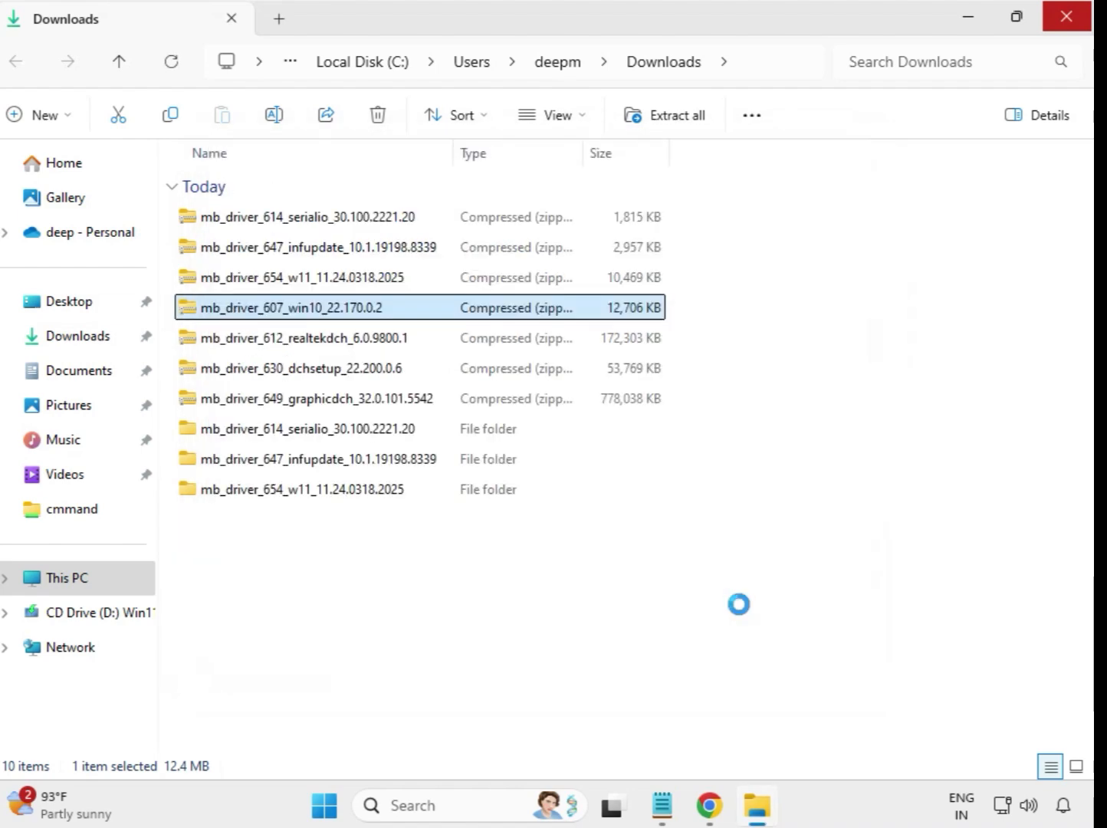
left_click(1083, 14)
Step: Extract the mb_driver_612_realtekdch_6.0.9800.1 archive to its default folder and close the extracted folder window
left_click(313, 345)
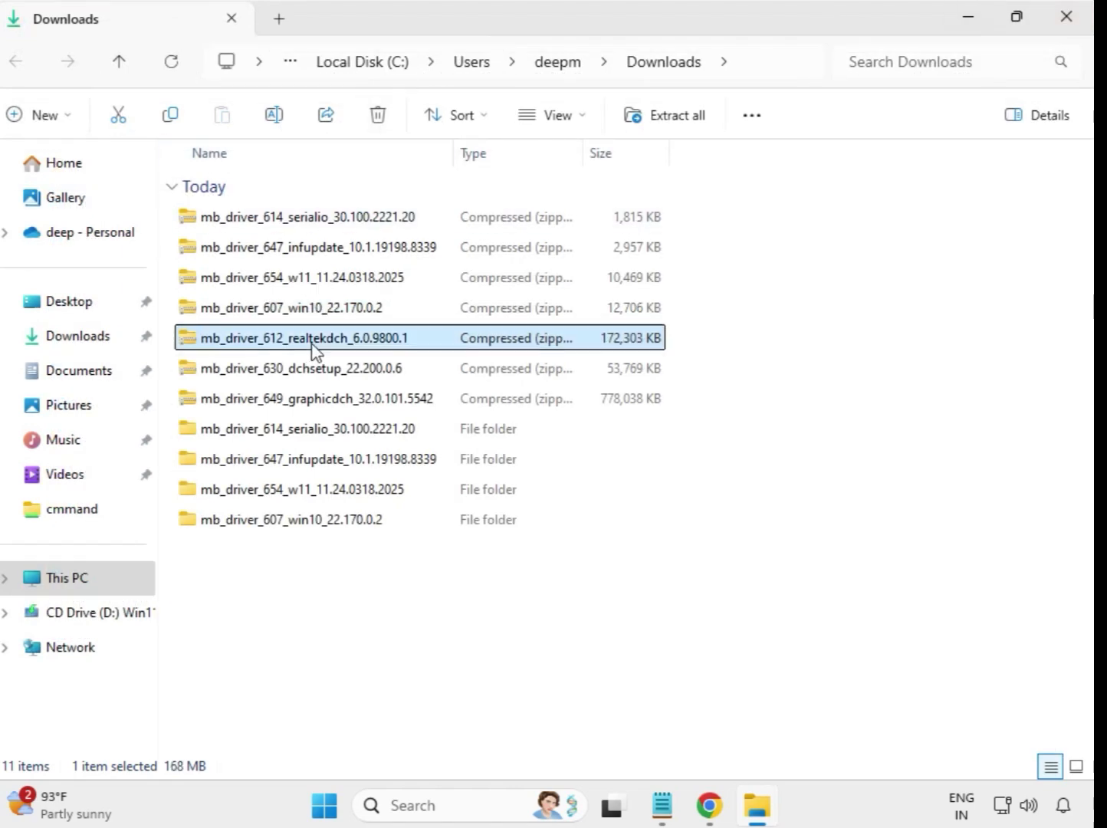
right_click(313, 346)
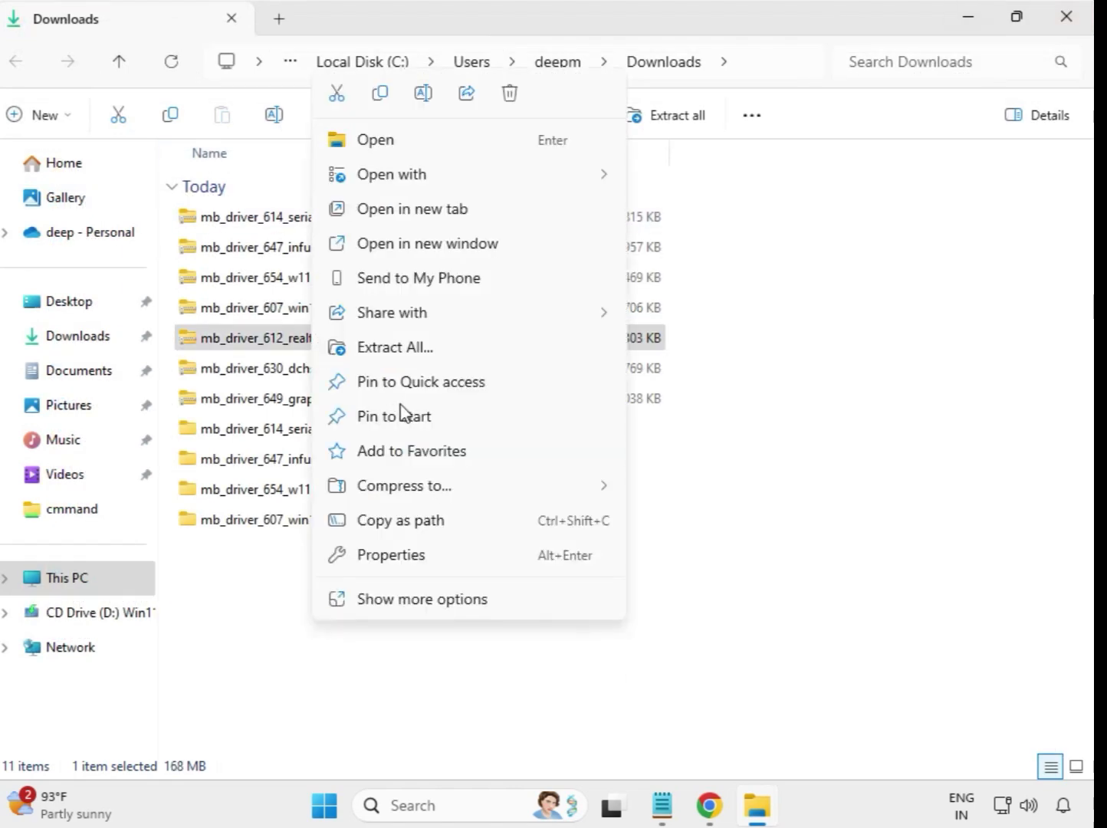
left_click(427, 348)
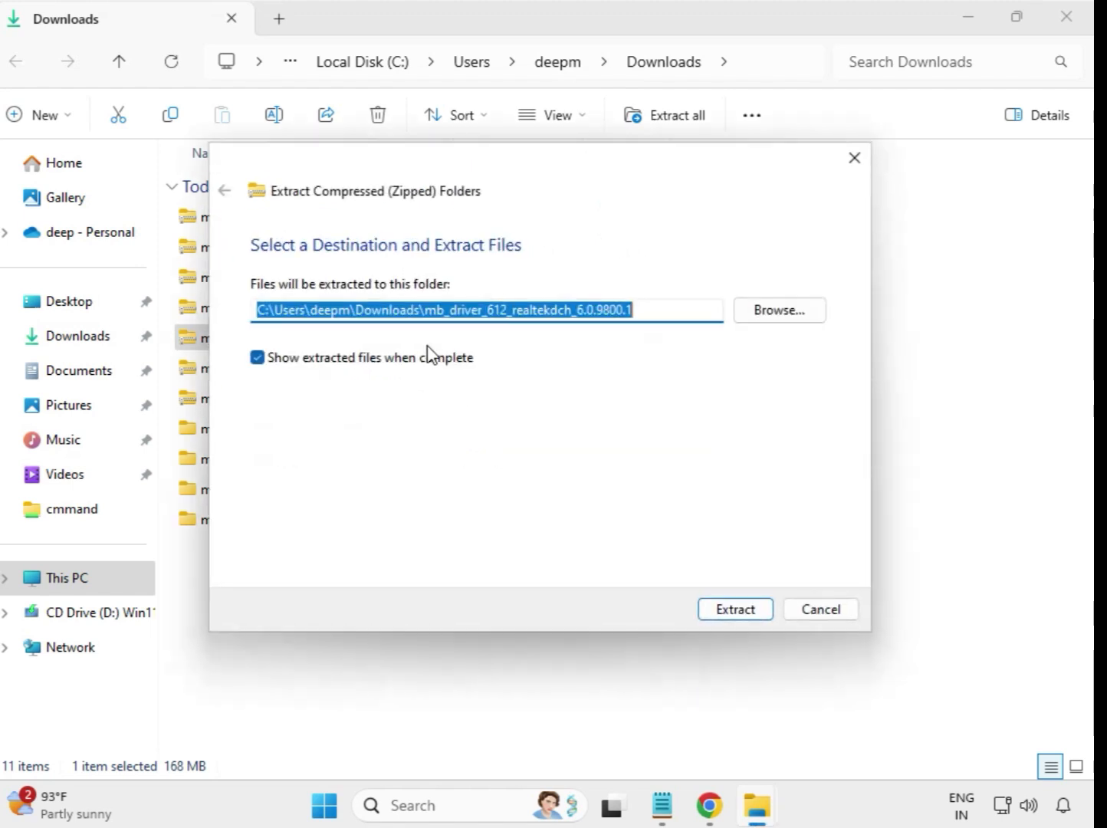
left_click(725, 614)
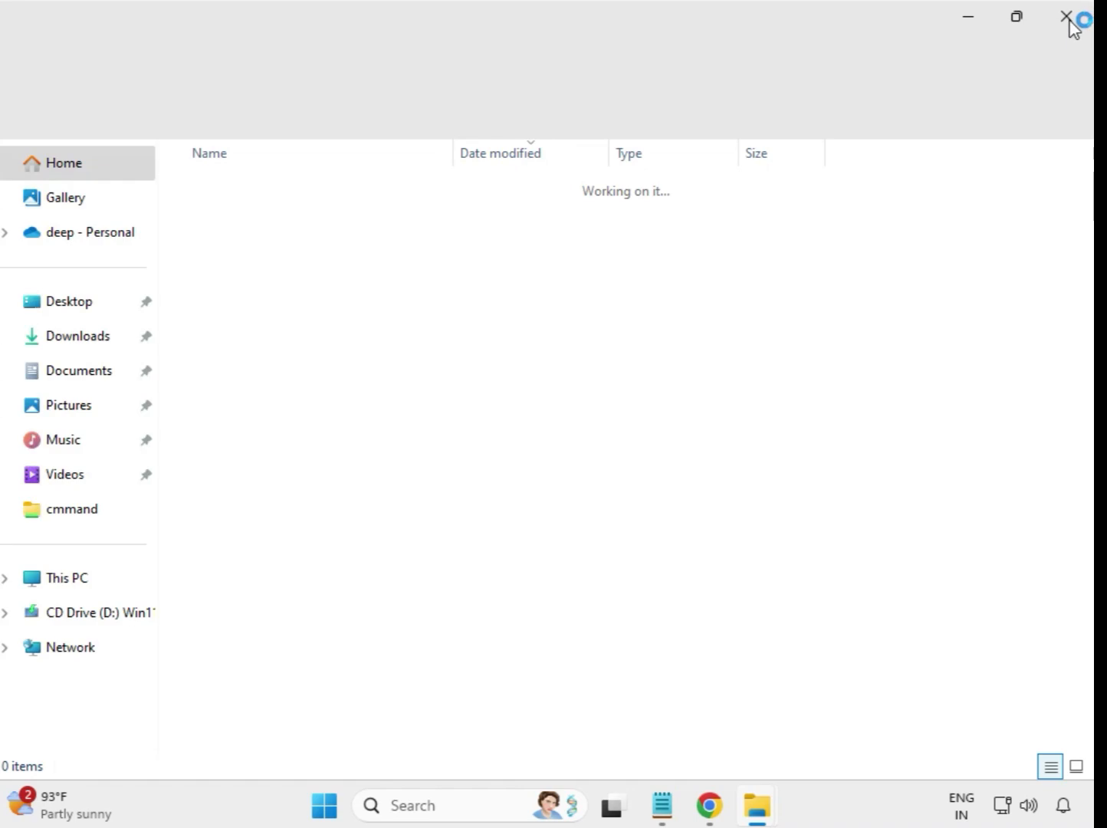
left_click(1067, 18)
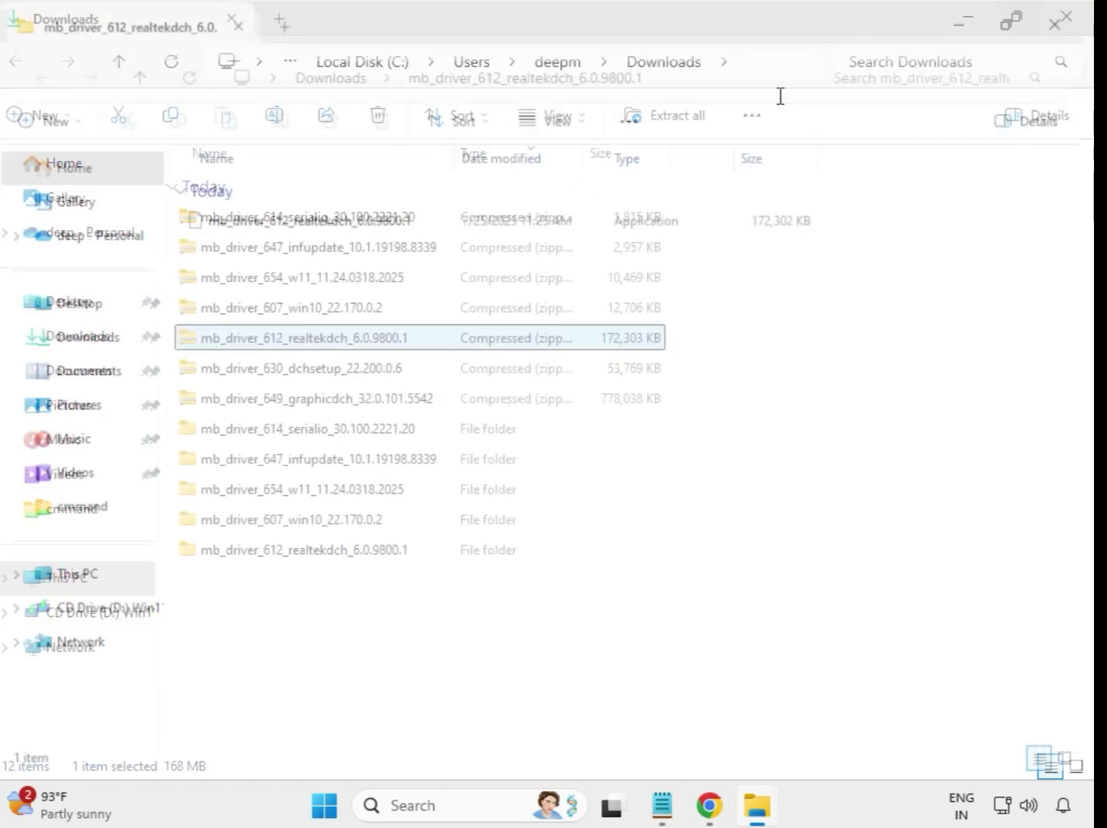
Step: Extract the mb_driver_630_dchsetup_22.200.0.6 archive to its default folder and close the extracted folder window
left_click(306, 375)
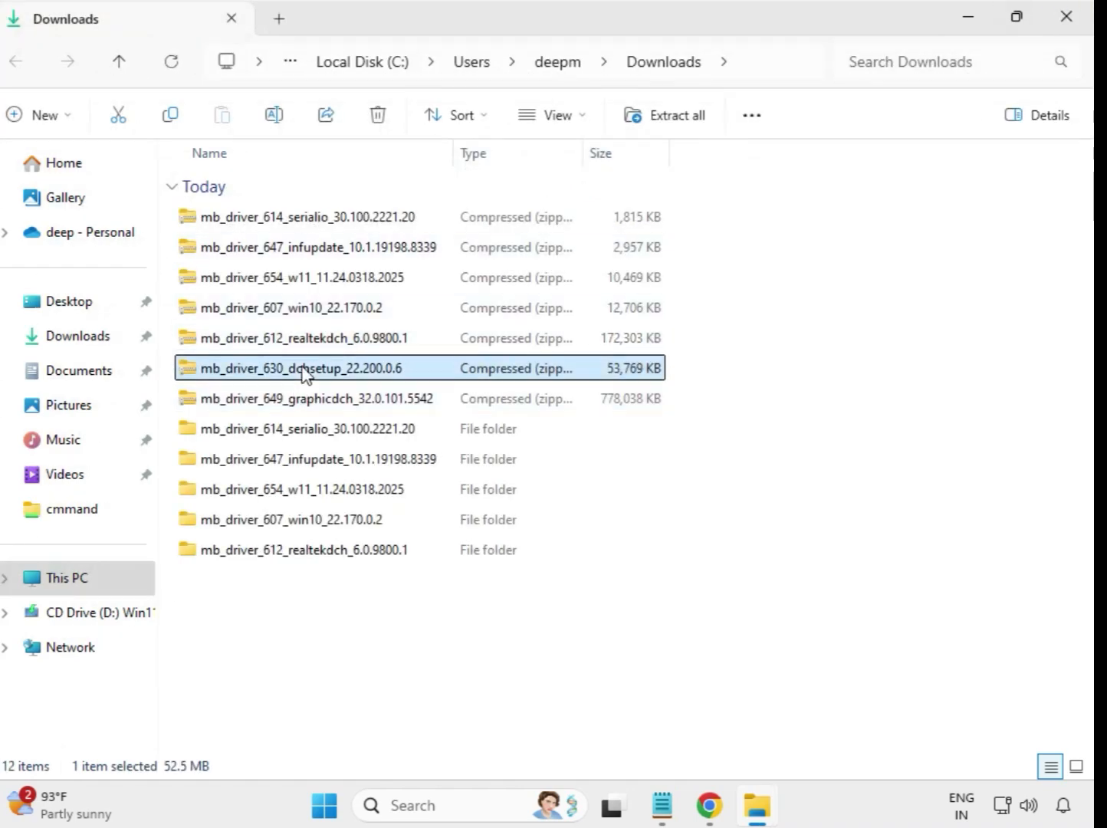
right_click(305, 375)
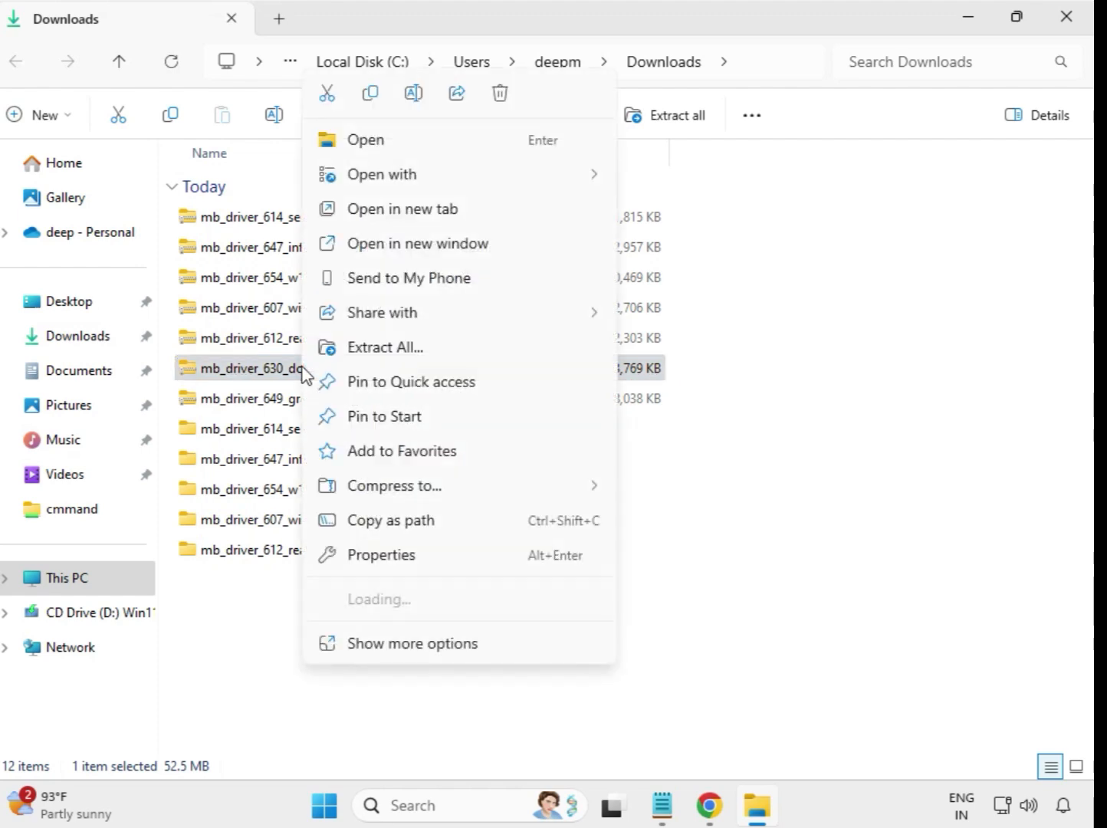
left_click(371, 357)
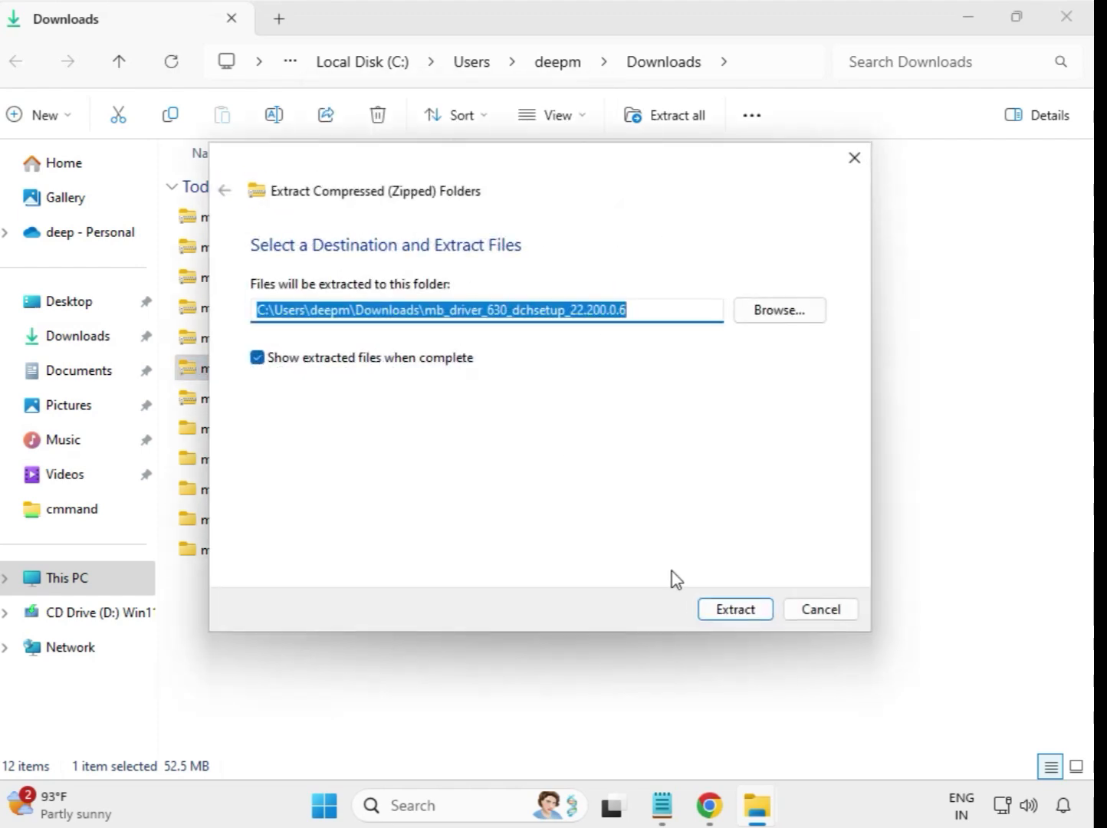
left_click(731, 611)
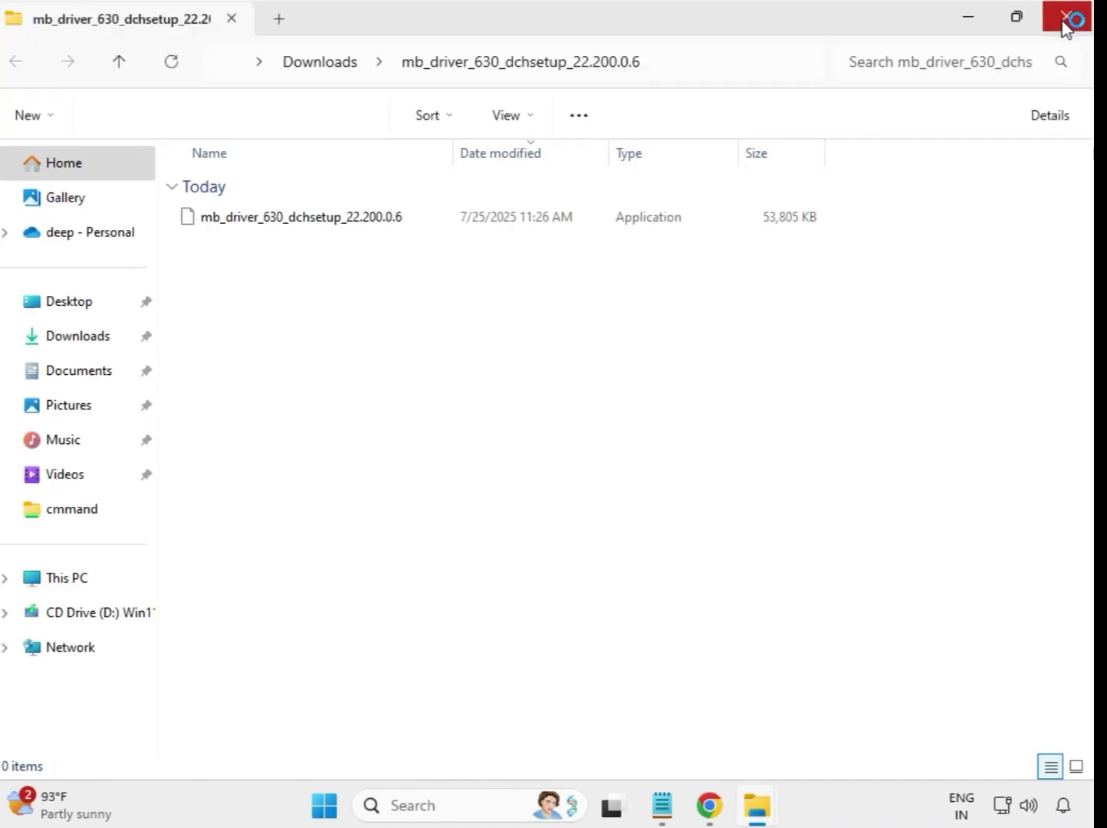
left_click(1067, 23)
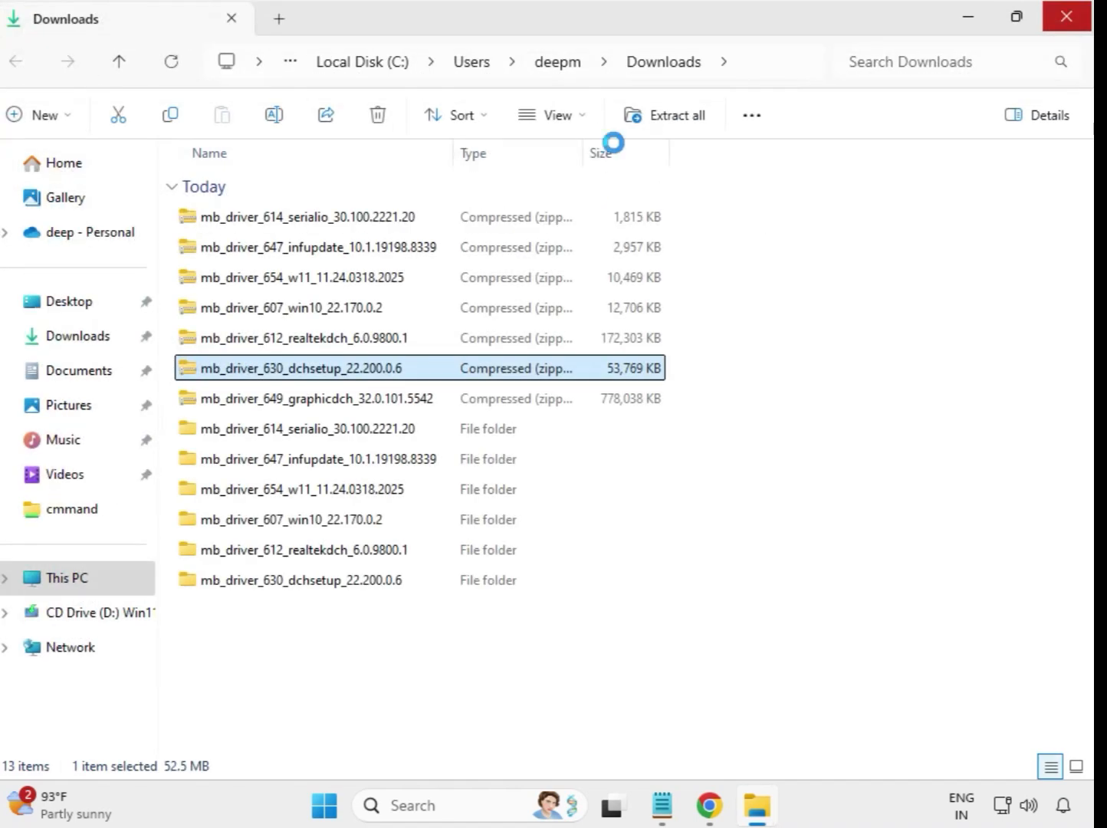
Step: Extract the mb_driver_649_graphicdch_32.0.101.5542 archive to its default folder and close the extracted folder window
left_click(336, 407)
right_click(335, 408)
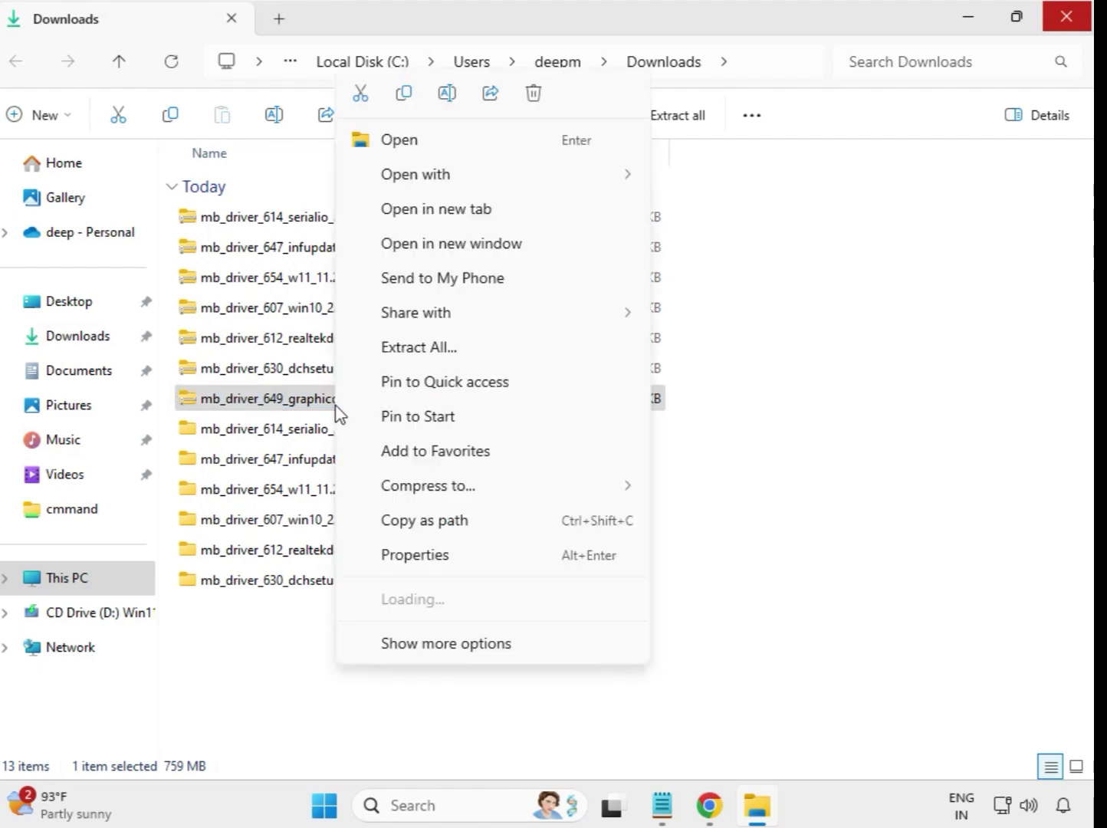
left_click(430, 349)
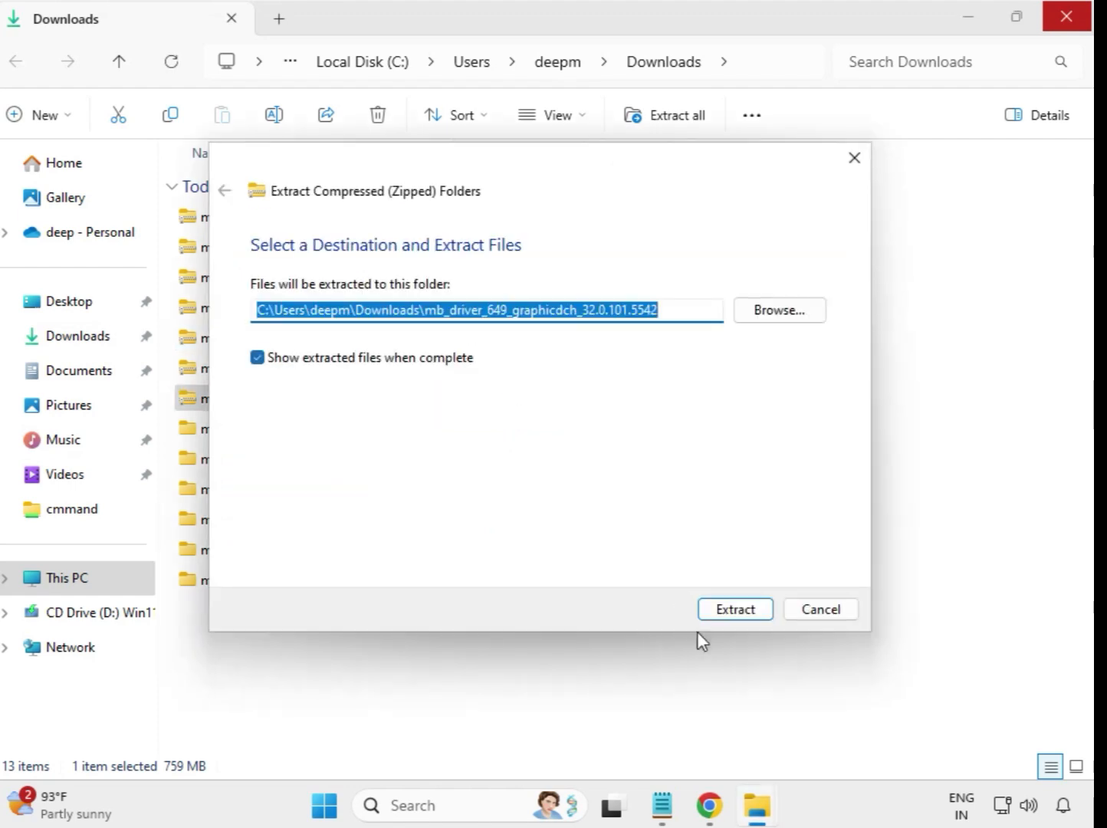
left_click(734, 611)
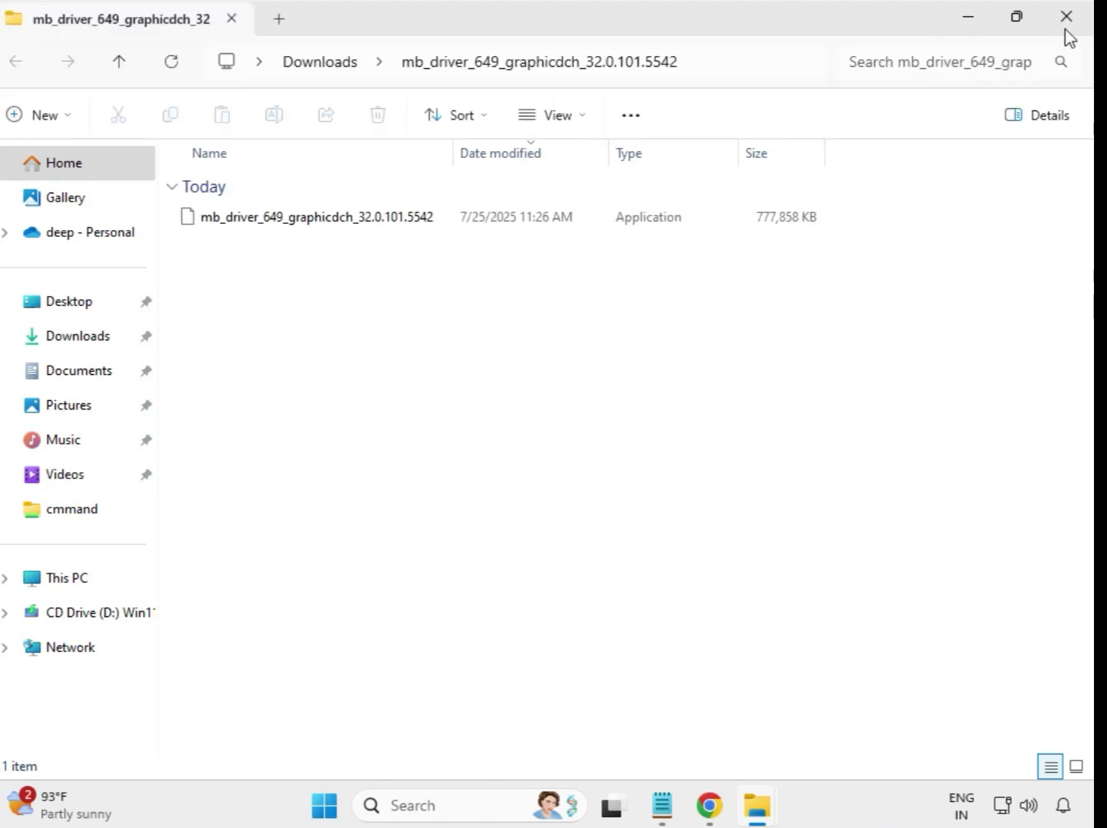
left_click(1066, 30)
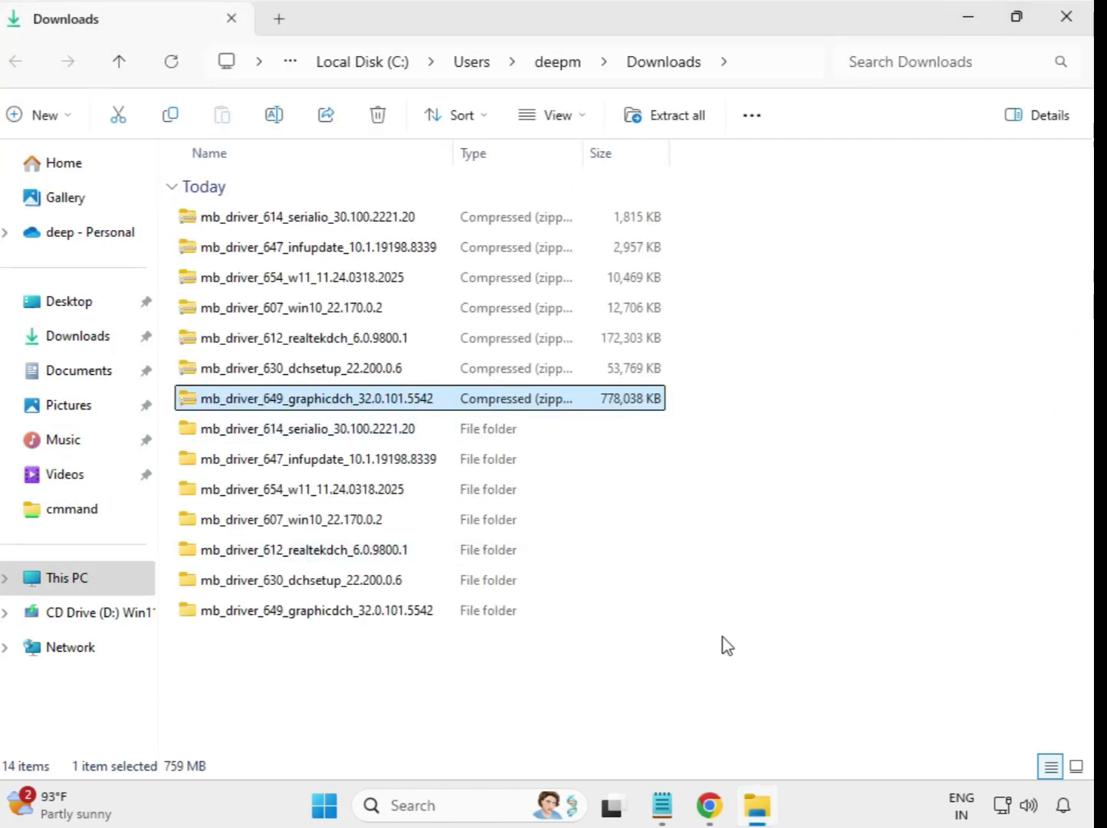
Step: Refresh the Downloads folder listing so the extracted folders are grouped together
left_click(518, 688)
right_click(410, 668)
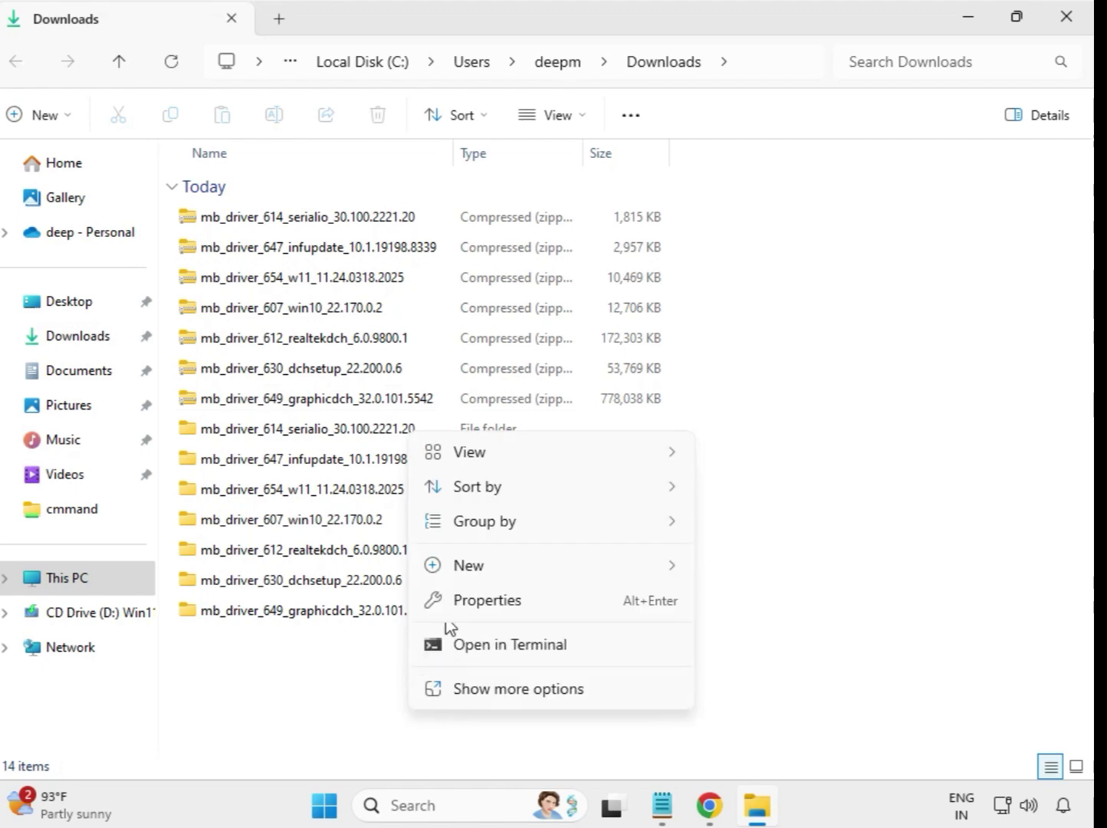
left_click(535, 688)
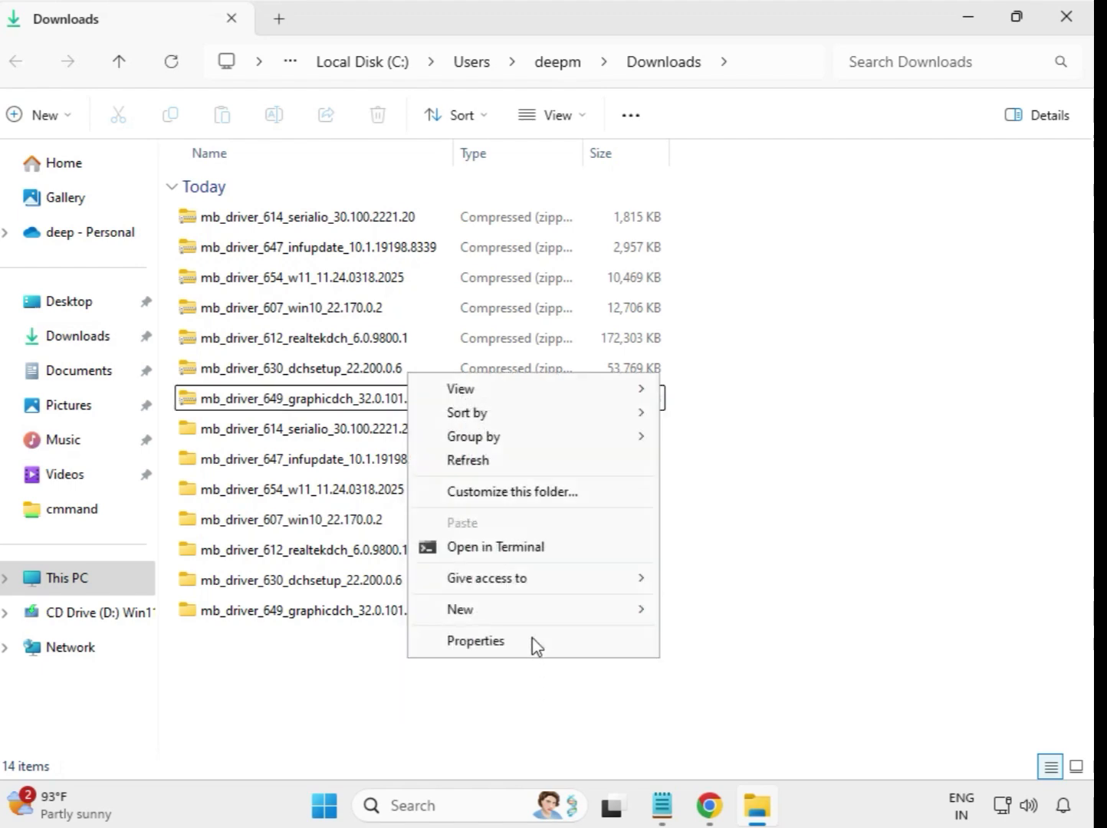
left_click(476, 462)
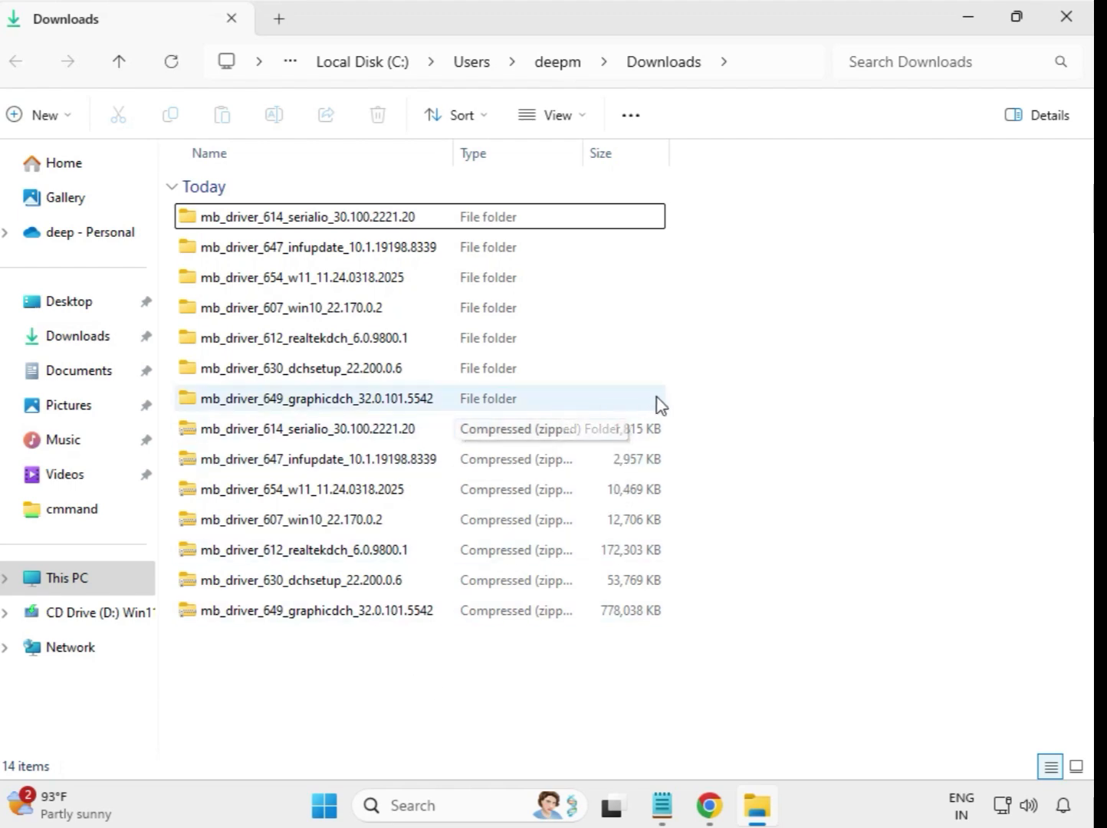
left_click_drag(677, 398, 421, 209)
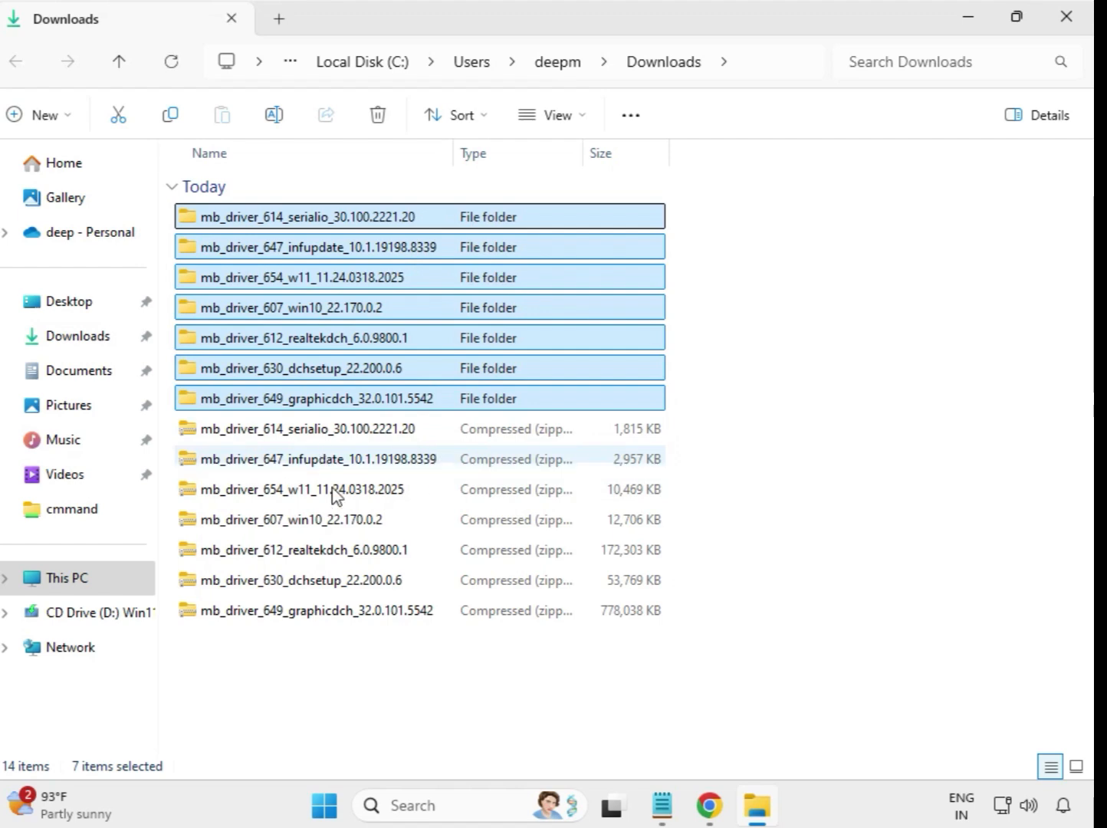
left_click(697, 266)
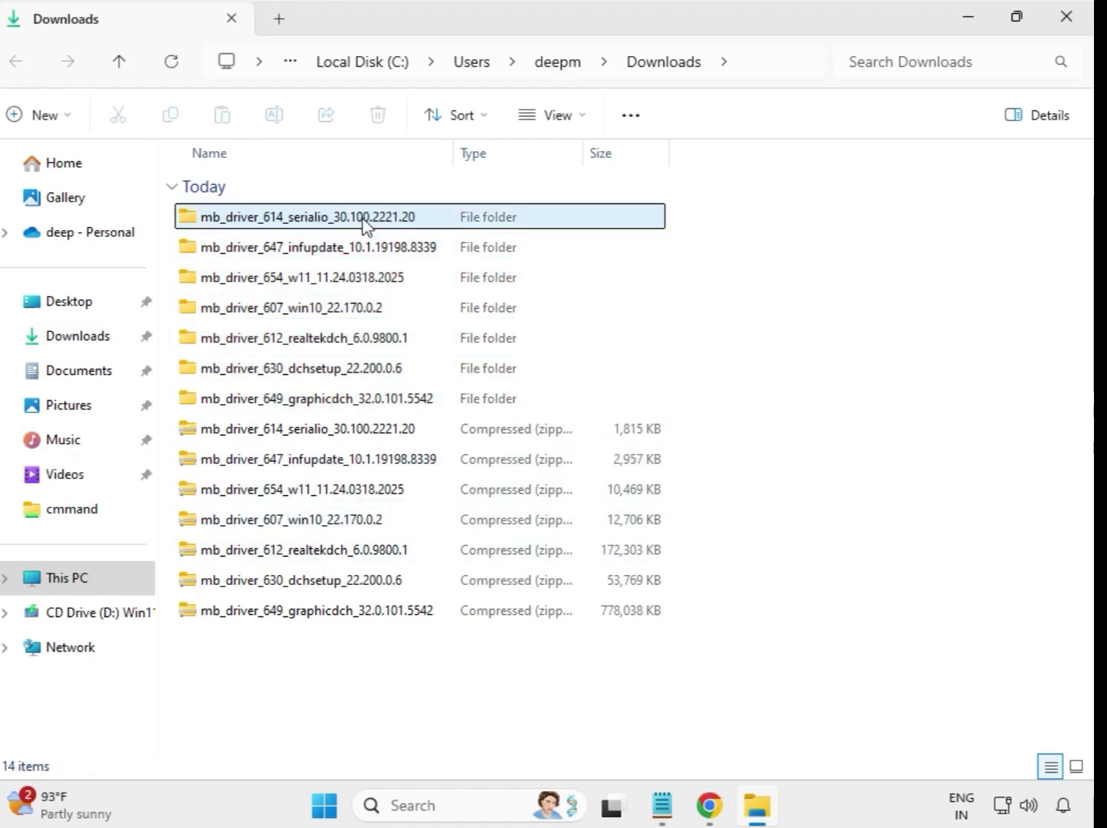
Step: Run the mb_driver_614_serialio_30.100.2221.20 installer as administrator from its extracted folder, dismiss the compatibility prompt, and return to Downloads
double_click(308, 221)
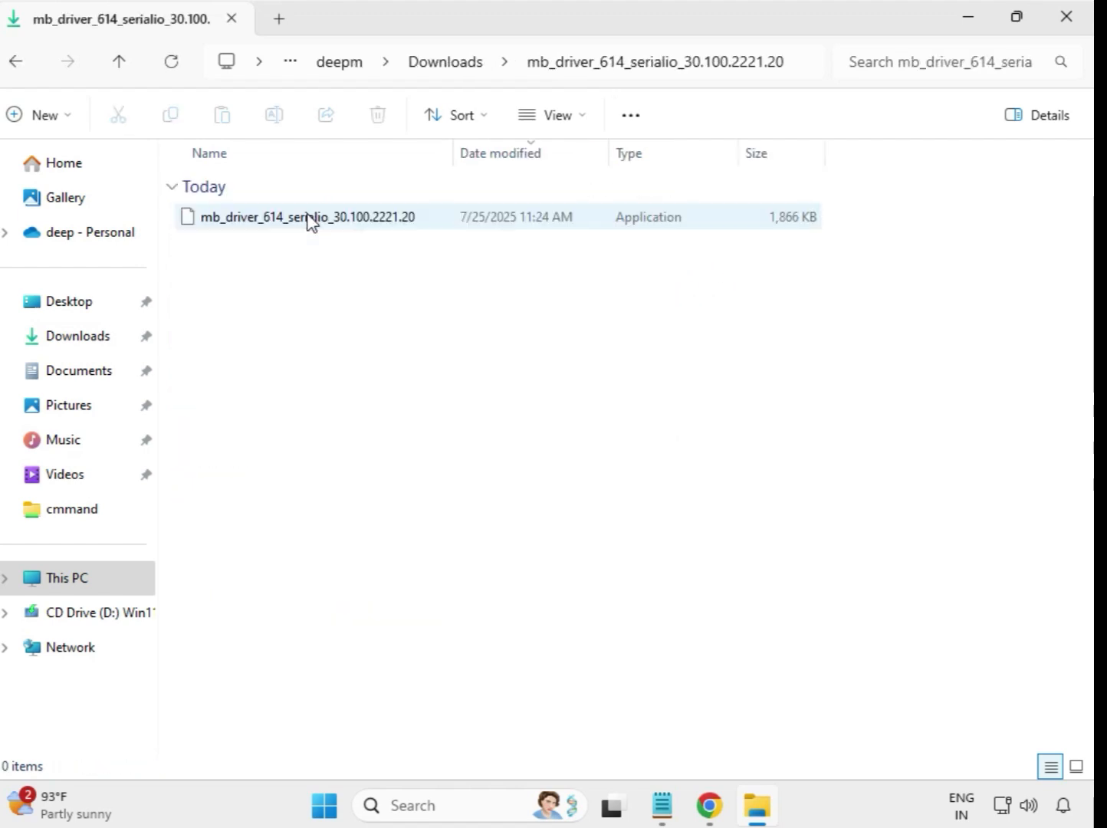
left_click(295, 226)
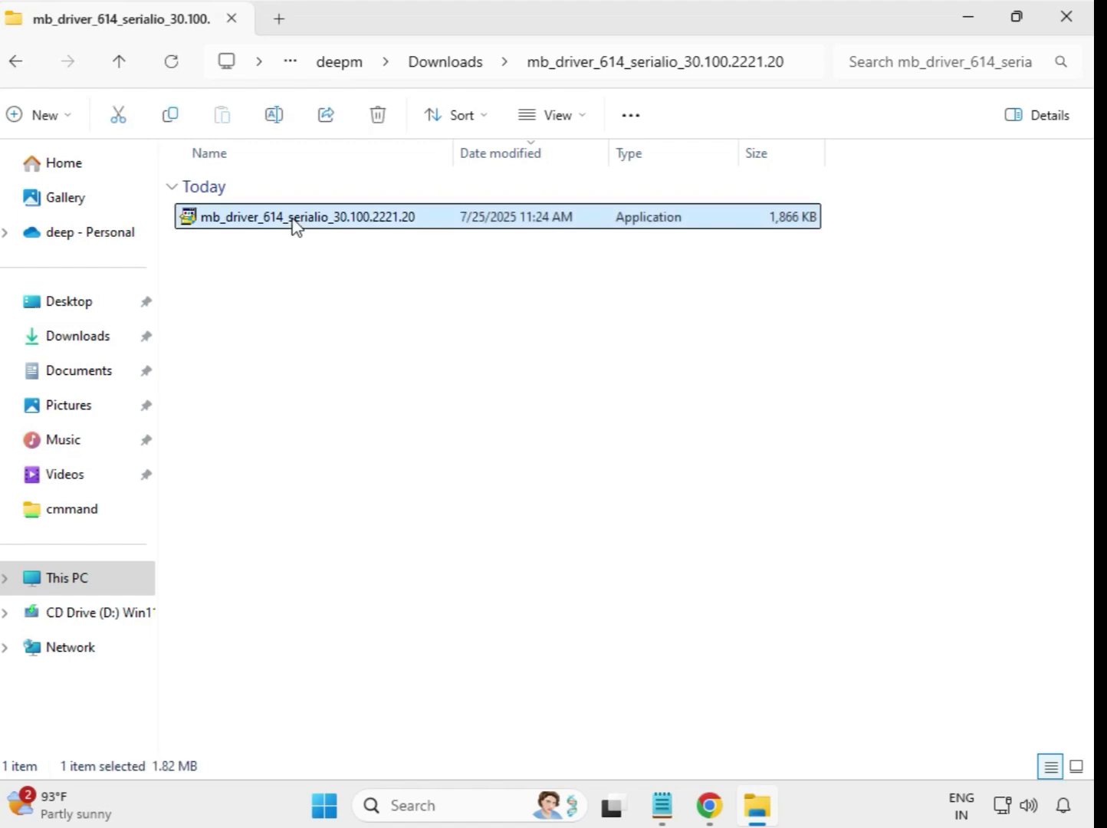
right_click(295, 227)
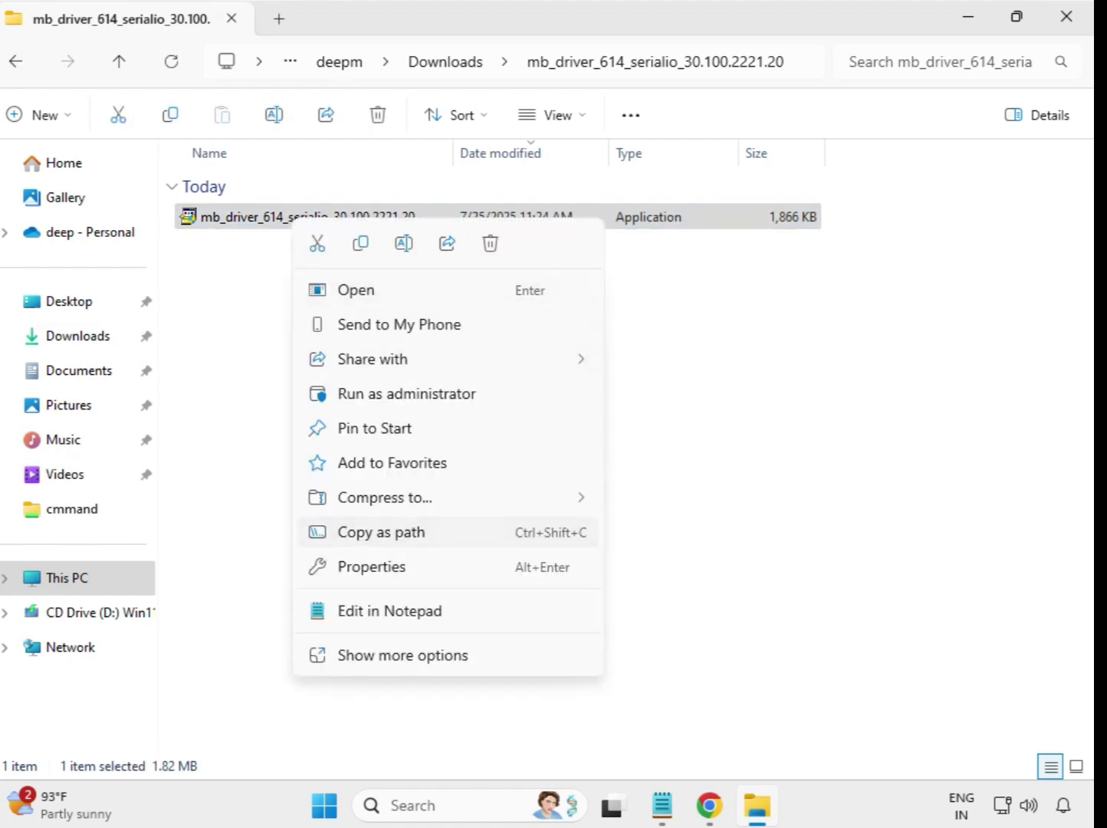
left_click(390, 398)
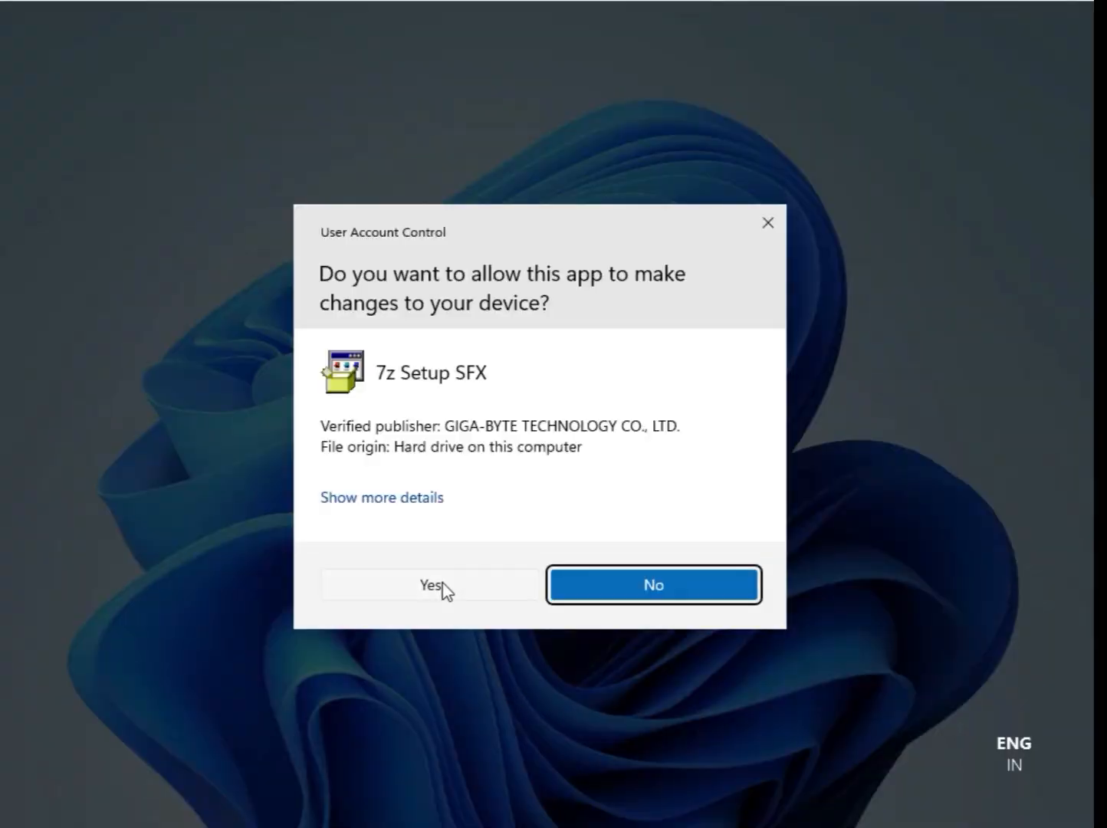
left_click(443, 586)
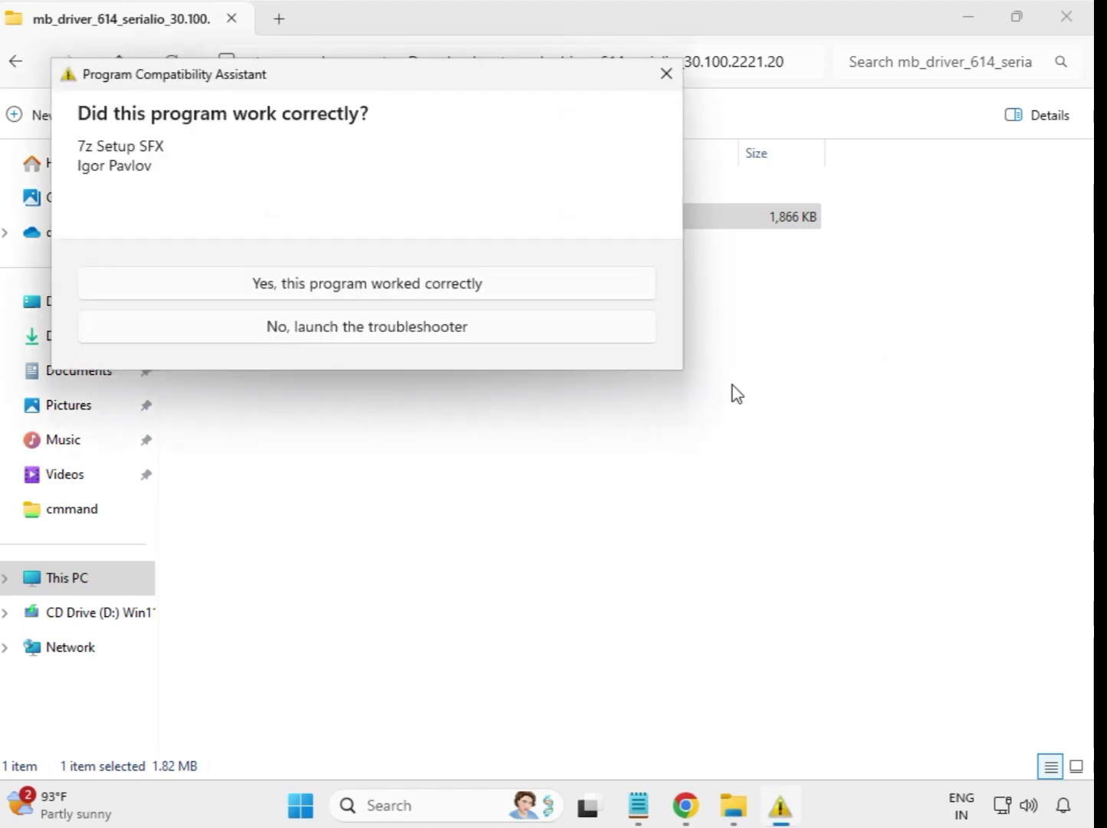
key("Escape")
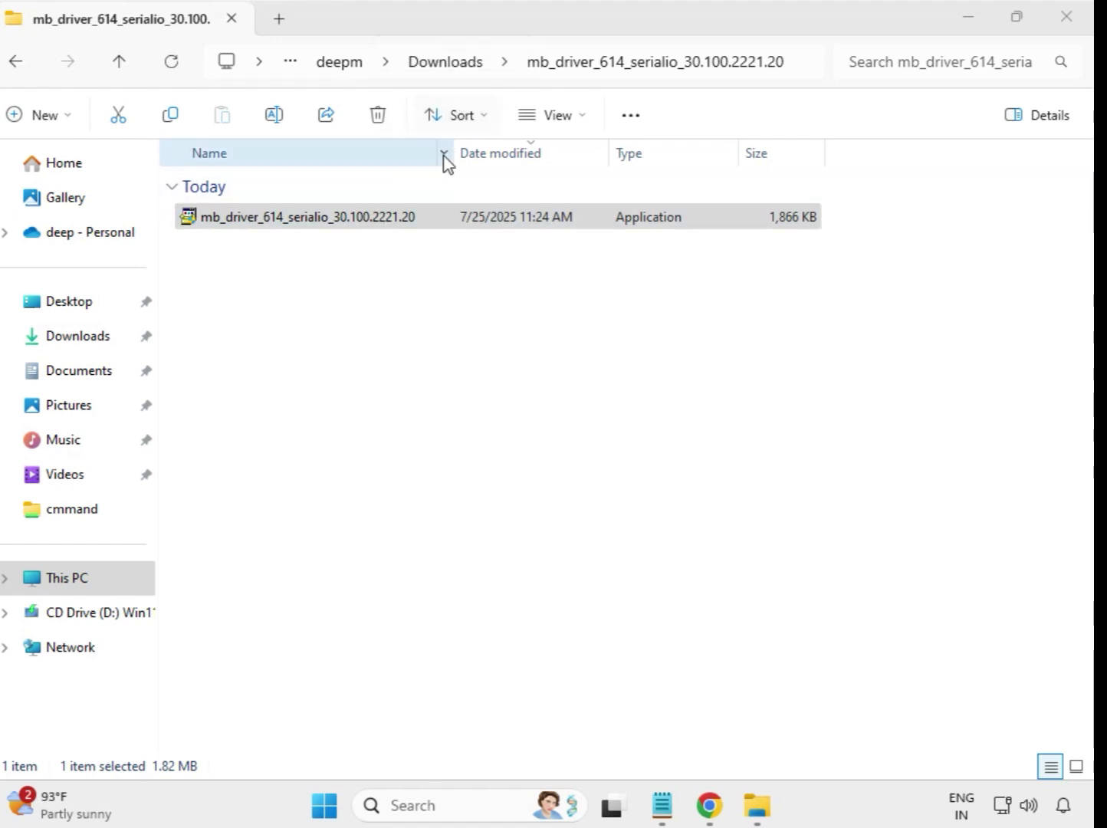
left_click(18, 63)
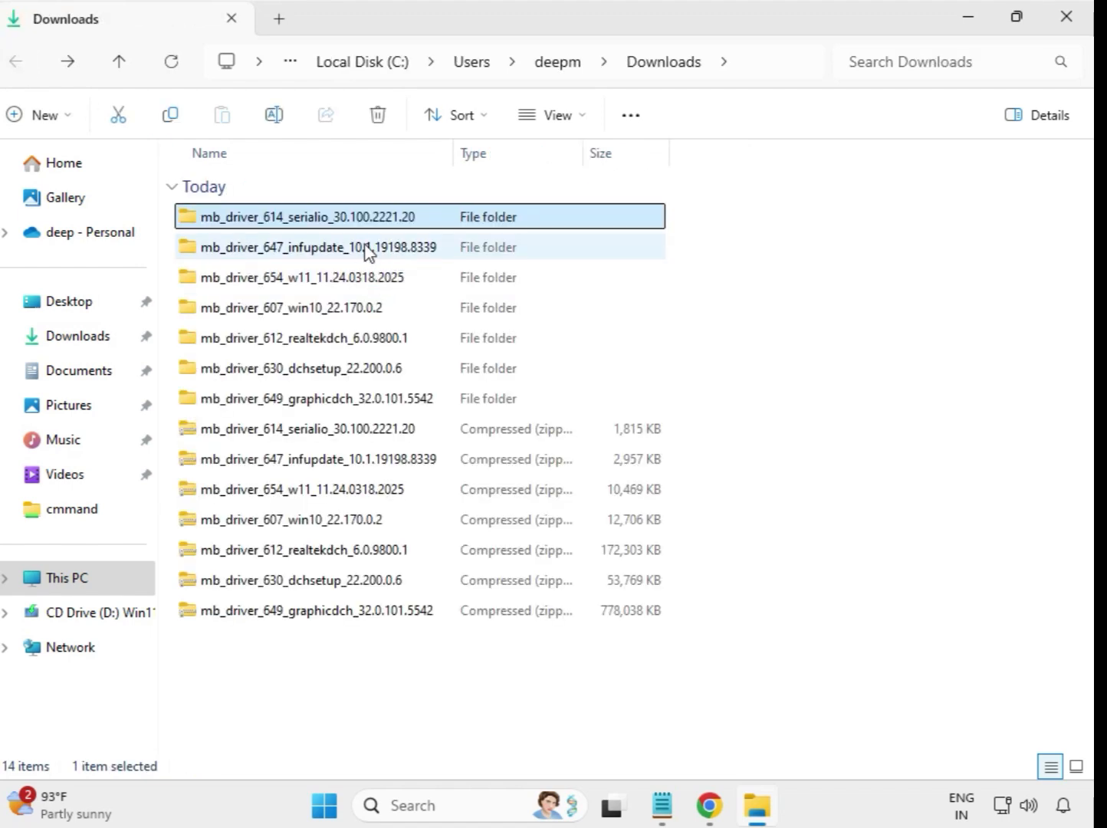
Step: Run the mb_driver_647_infupdate_10.1.19198.8339 installer as administrator from its extracted folder, approve the elevation prompt, and return to Downloads
double_click(367, 249)
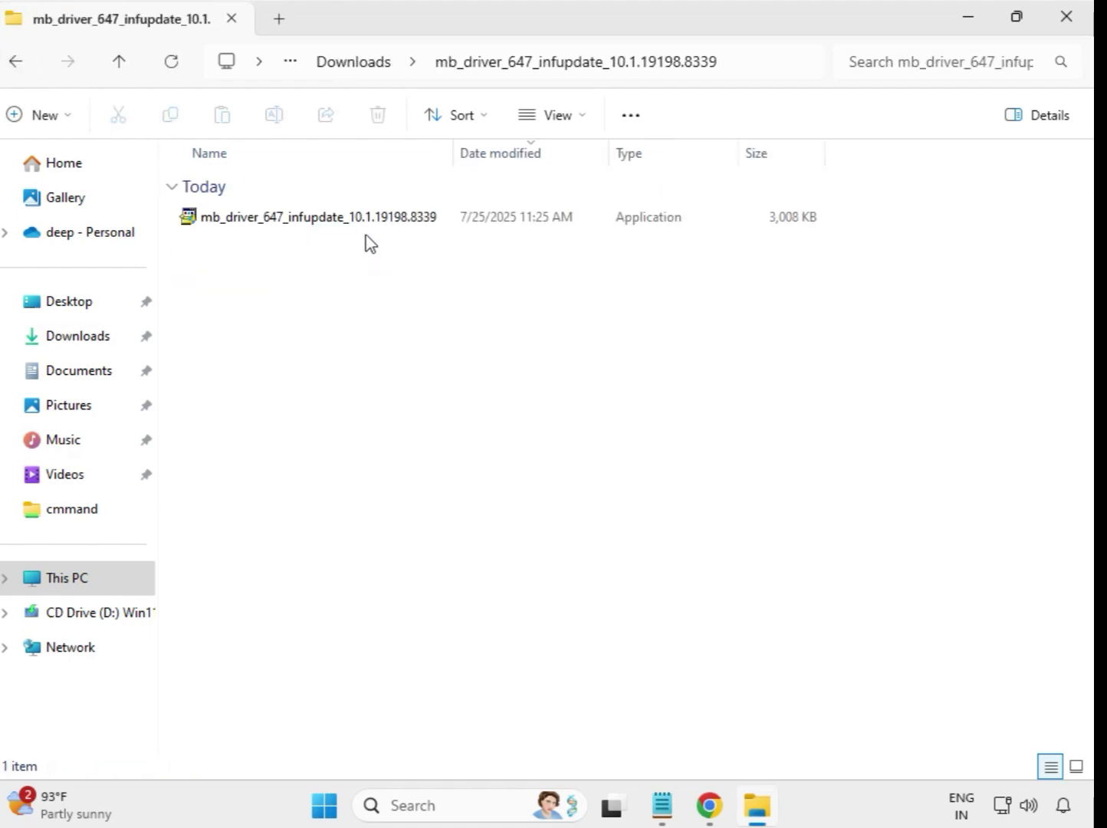
left_click(371, 225)
right_click(368, 226)
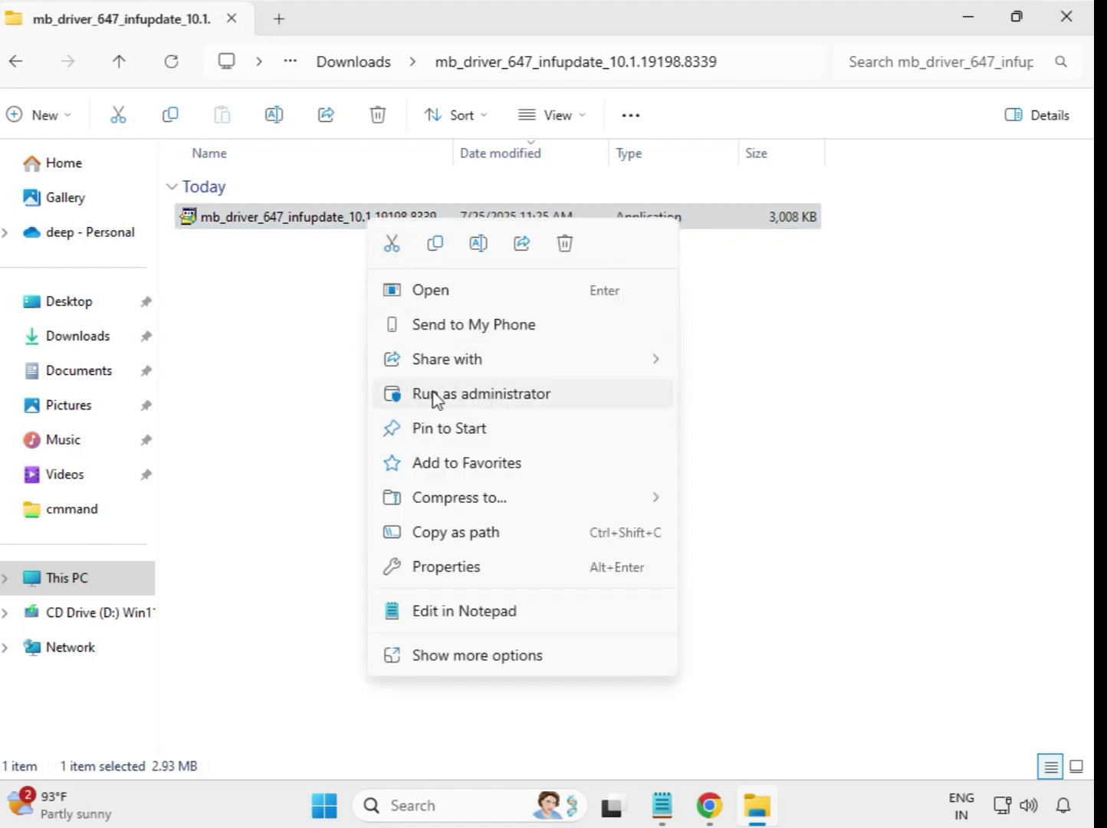
left_click(489, 396)
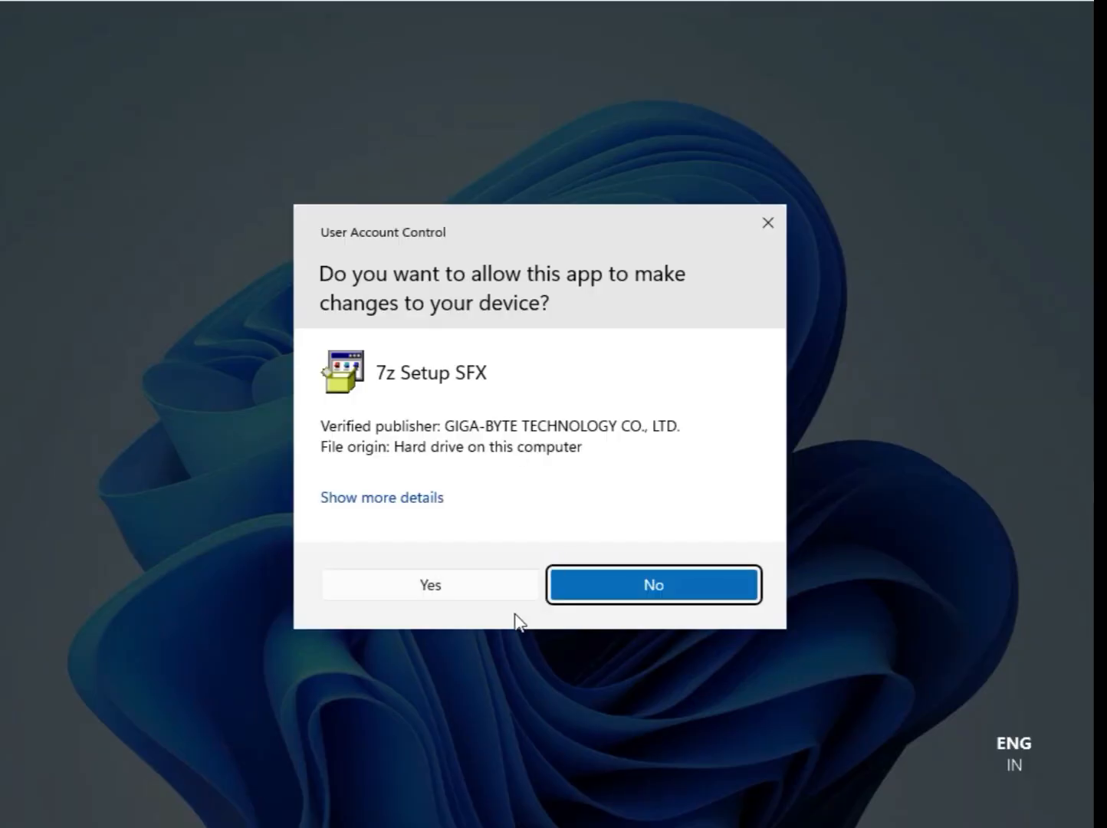
left_click(509, 592)
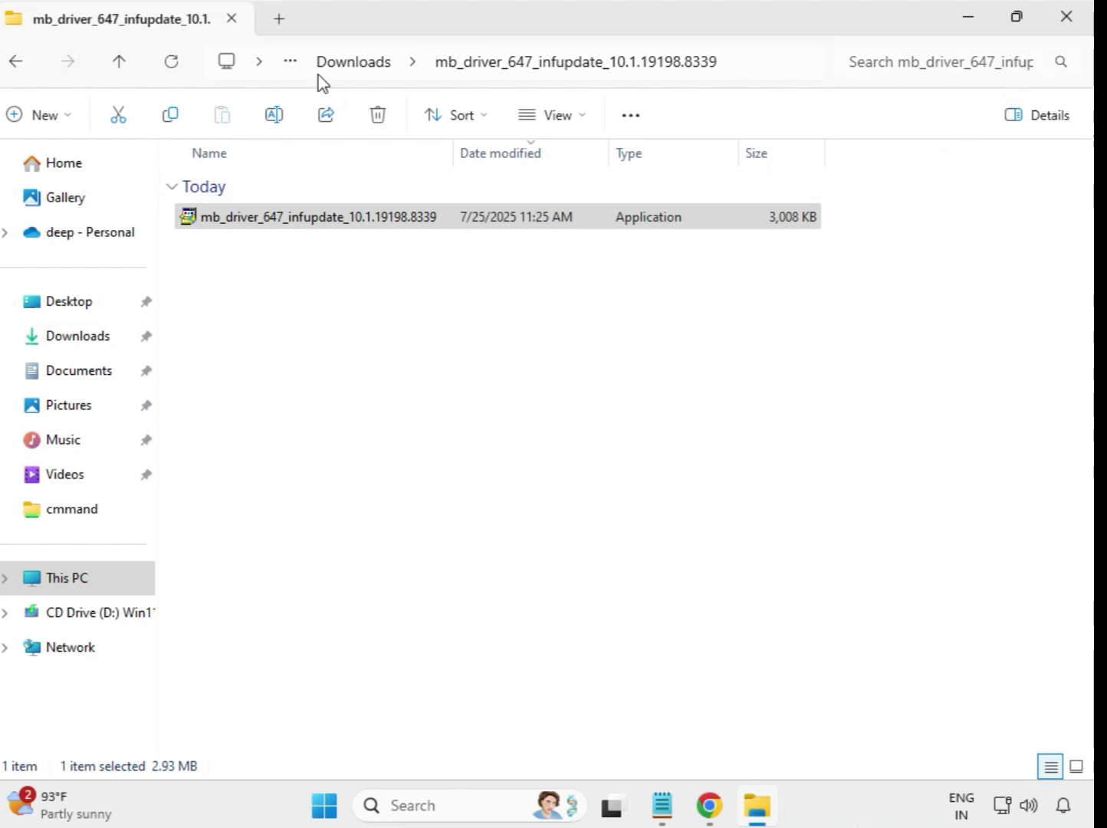
left_click(334, 65)
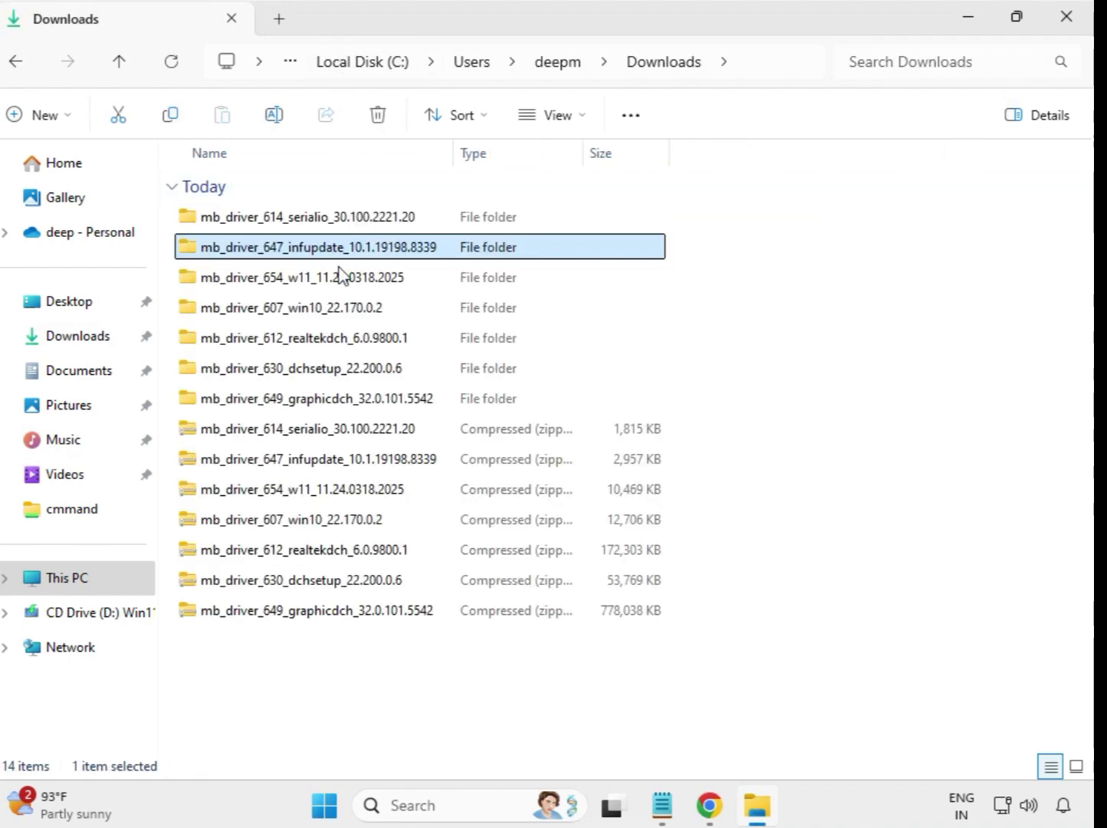
Step: Run the mb_driver_654_w11_11.24.0318.2025 installer as administrator from its extracted folder, approve the elevation prompt, and return to Downloads
double_click(311, 283)
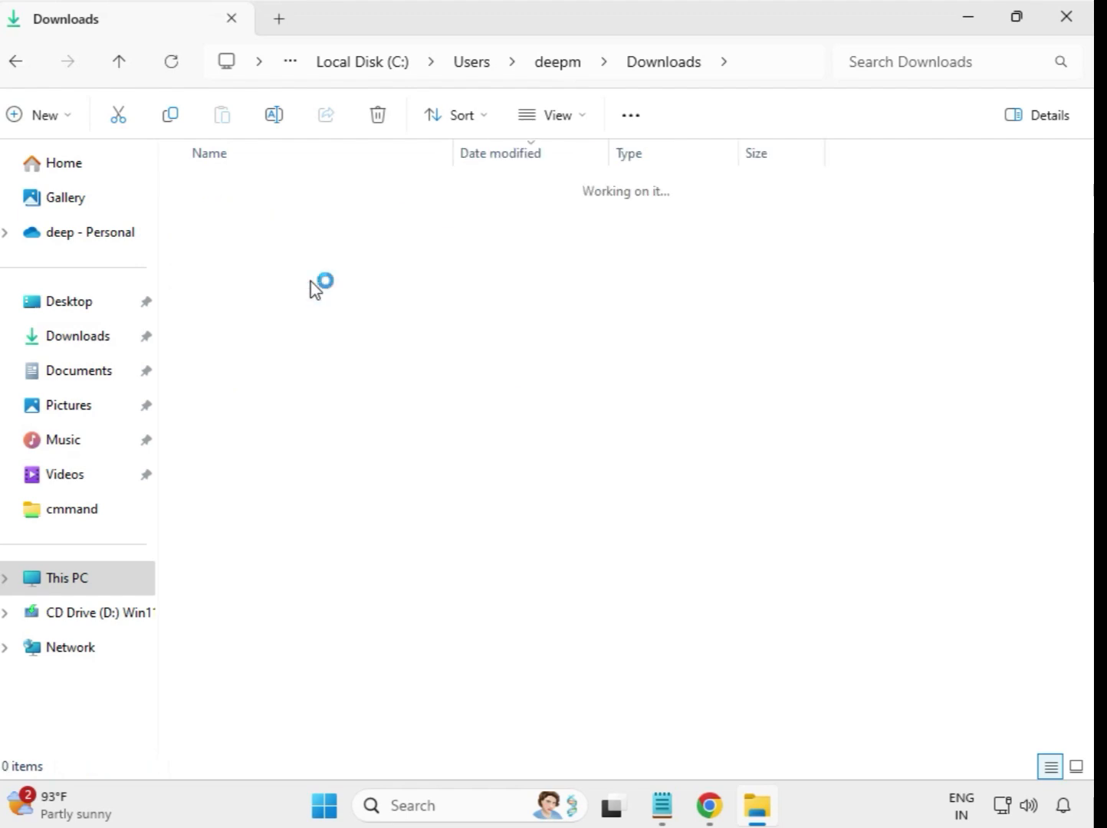
left_click(323, 223)
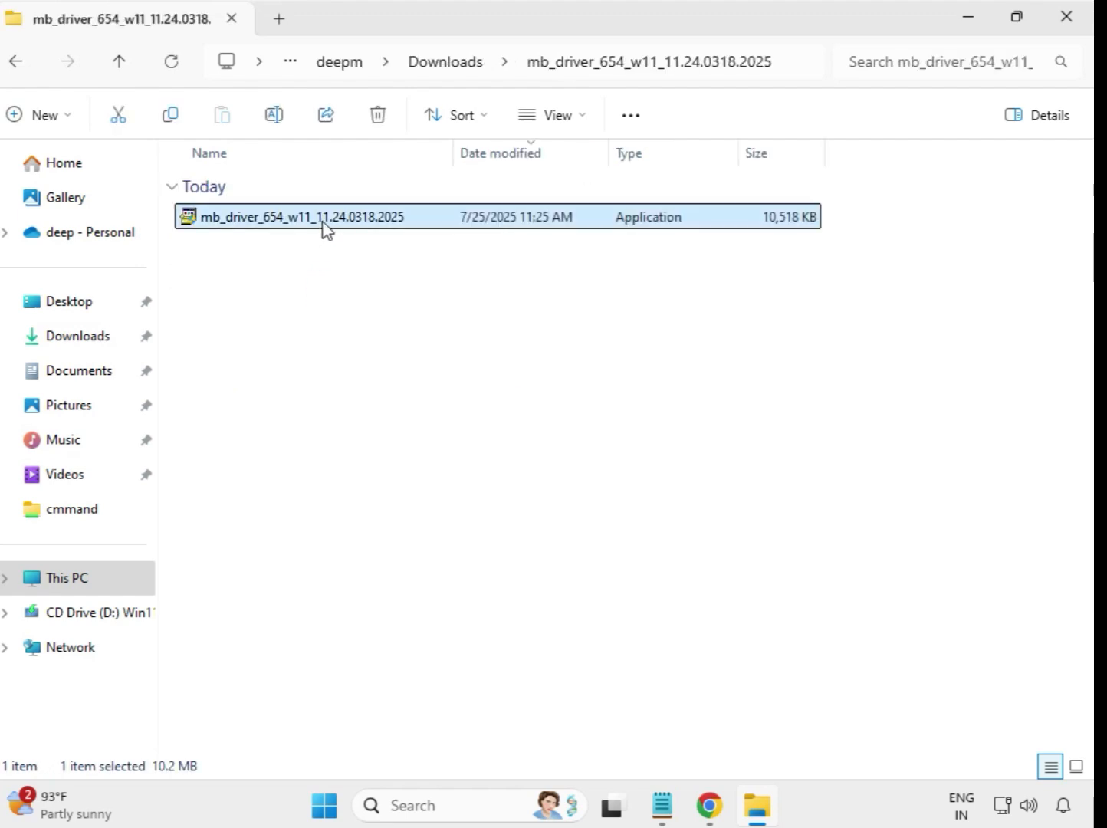
right_click(323, 223)
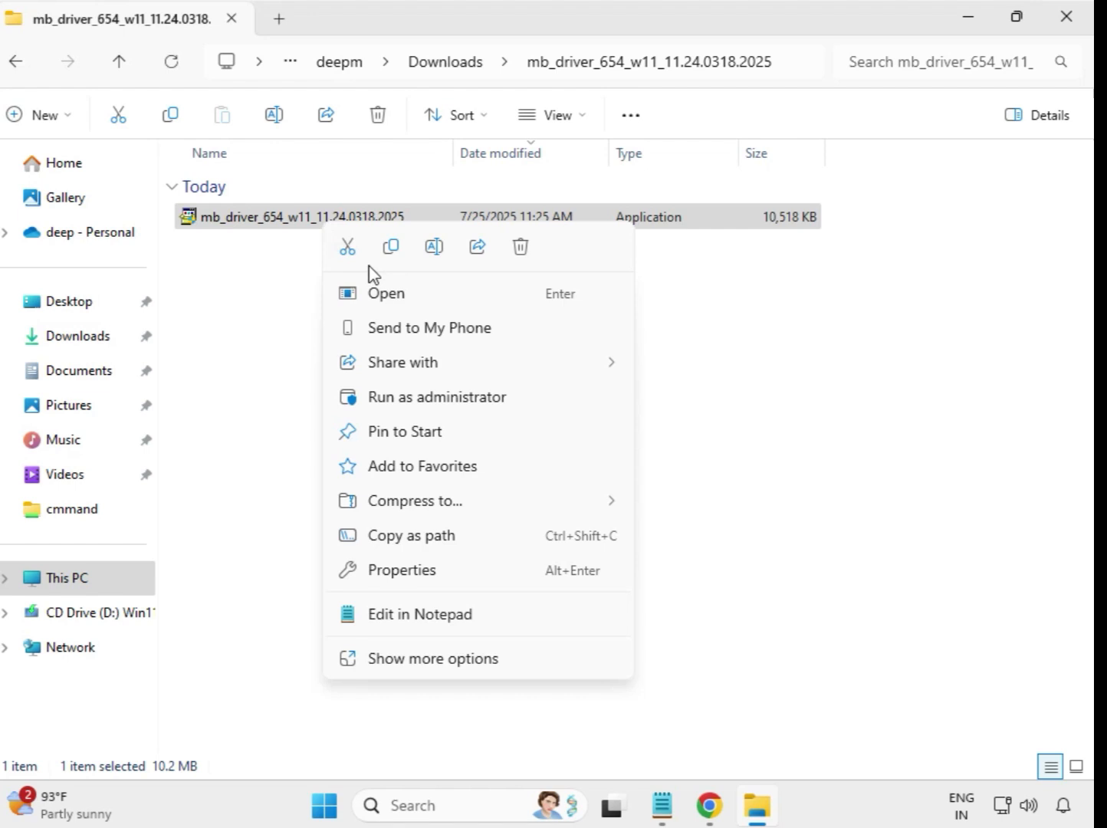
left_click(429, 398)
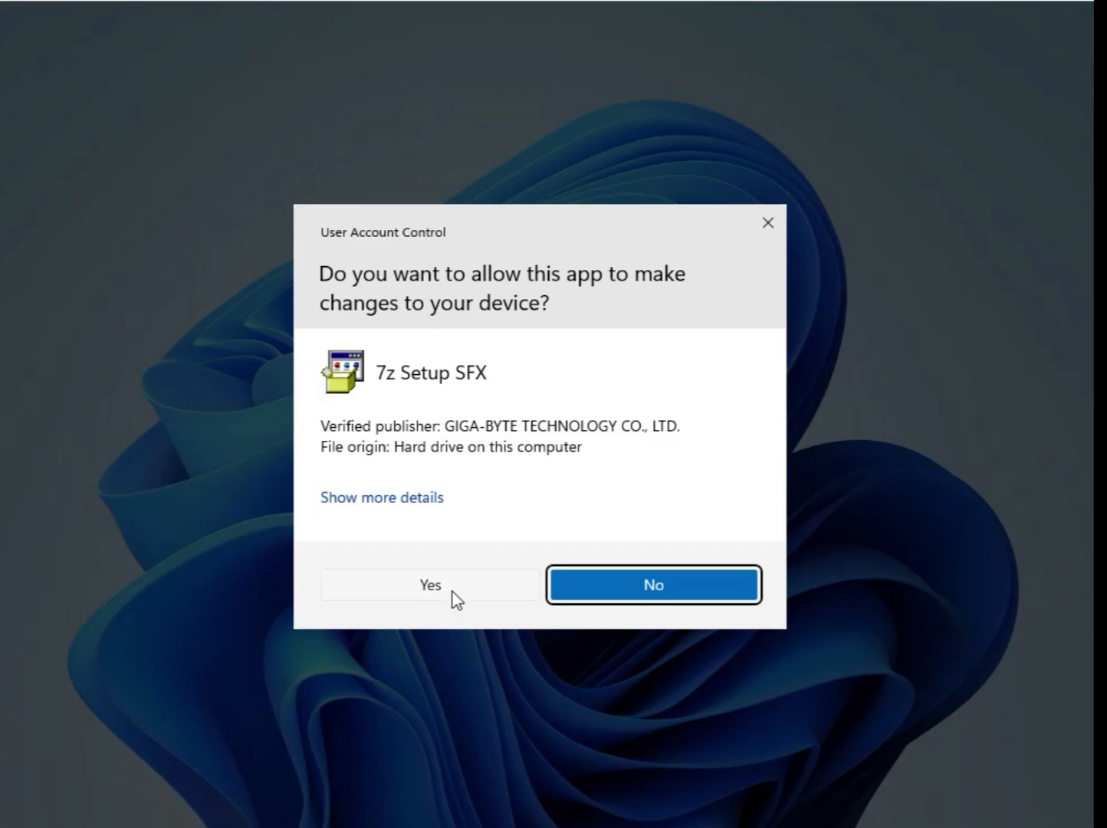
left_click(451, 591)
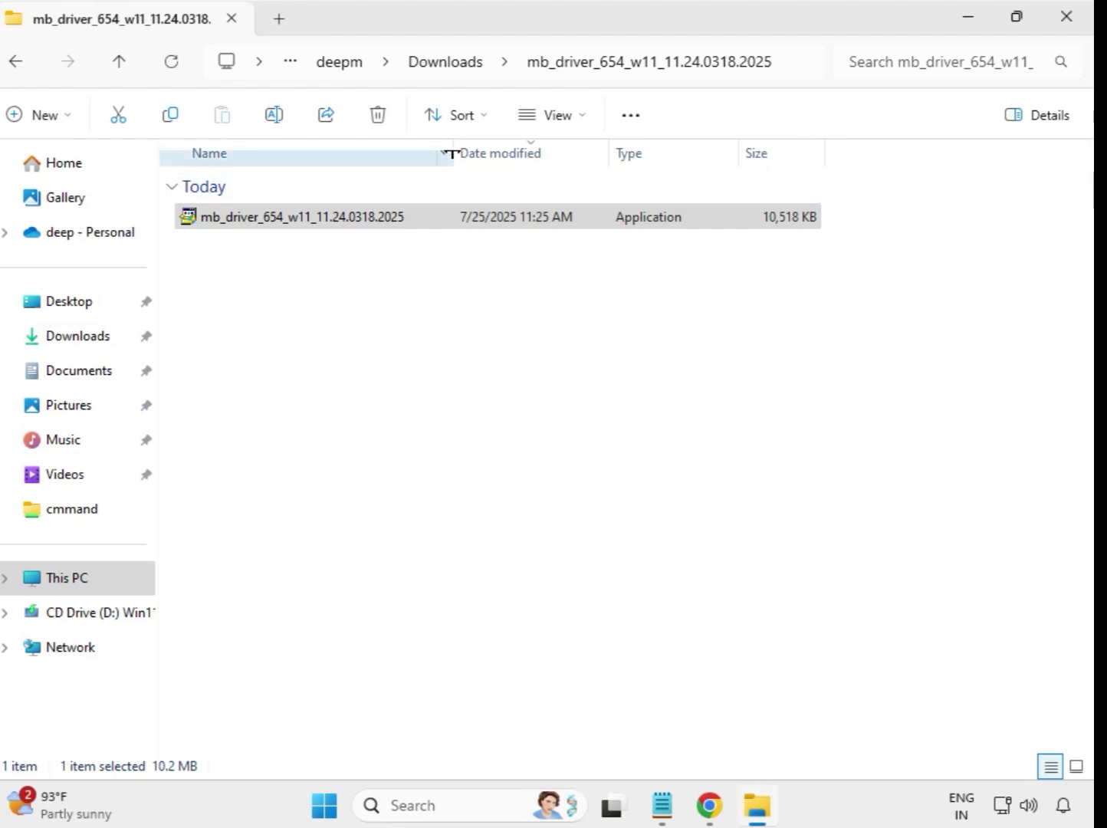
left_click(447, 63)
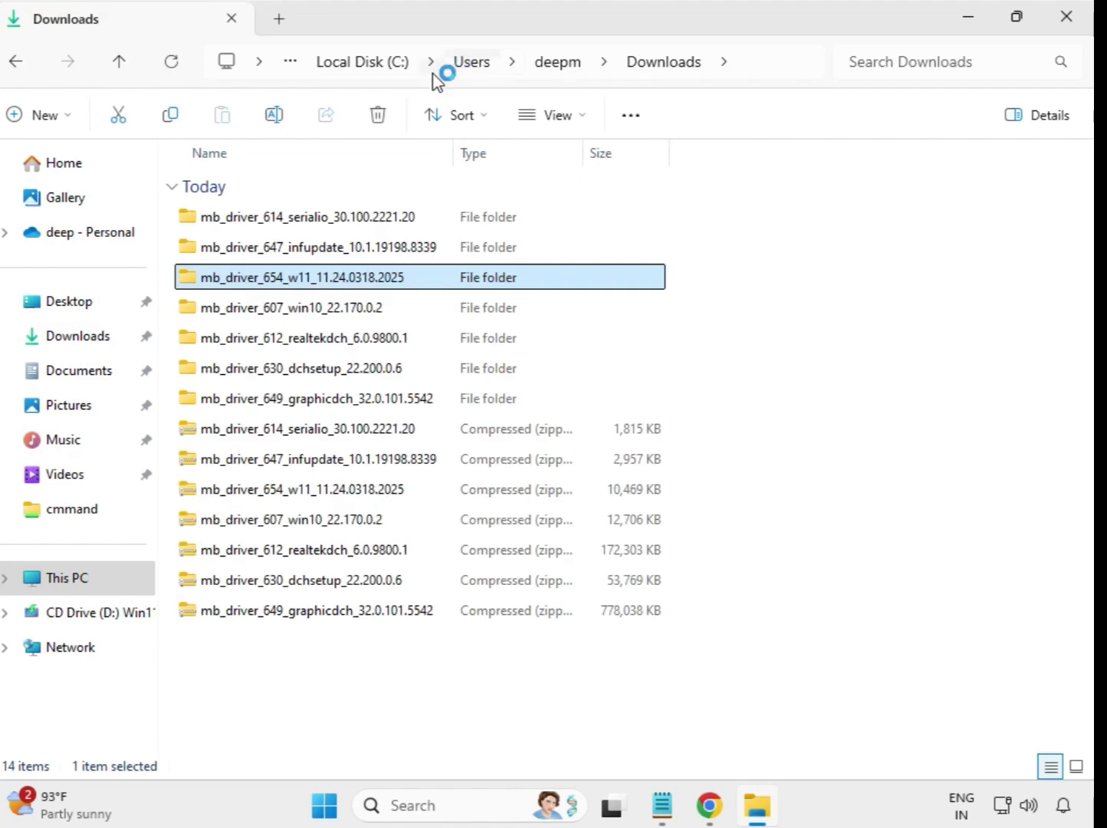
Step: Run the mb_driver_607_win10_22.170.0.2 installer as administrator from its extracted folder, approve the elevation prompt, and return to Downloads
double_click(321, 307)
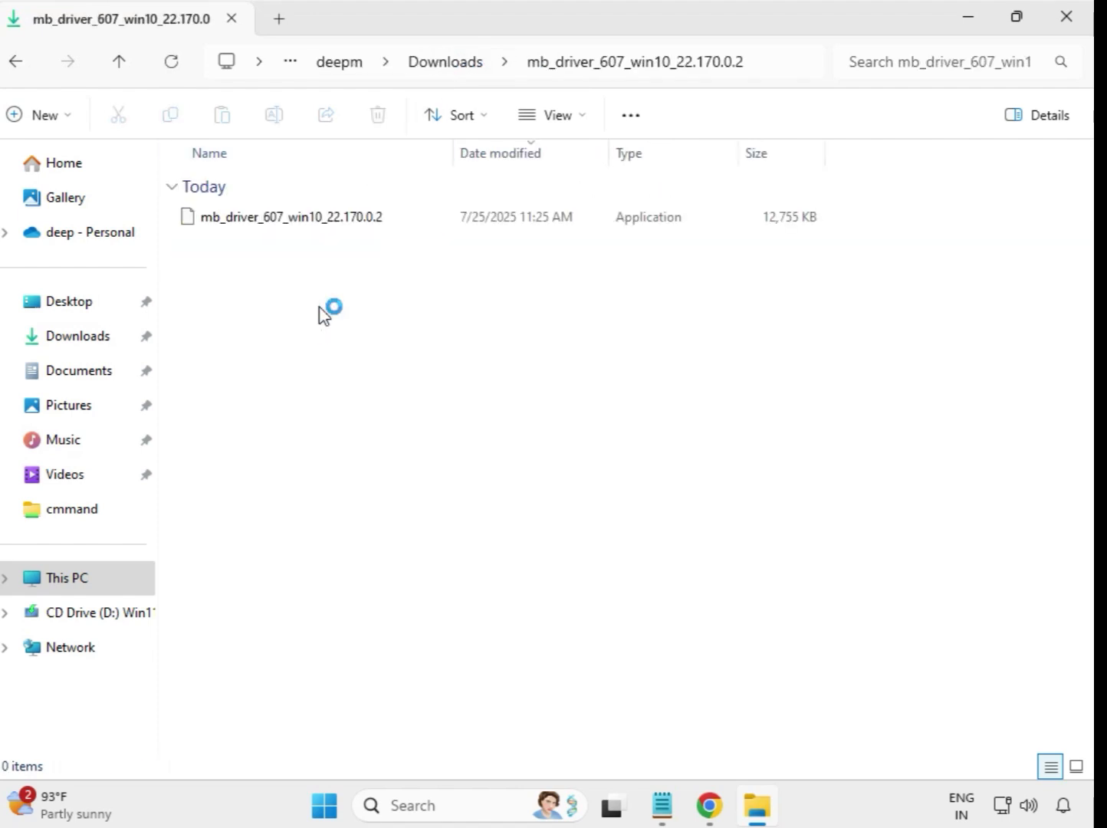
left_click(307, 222)
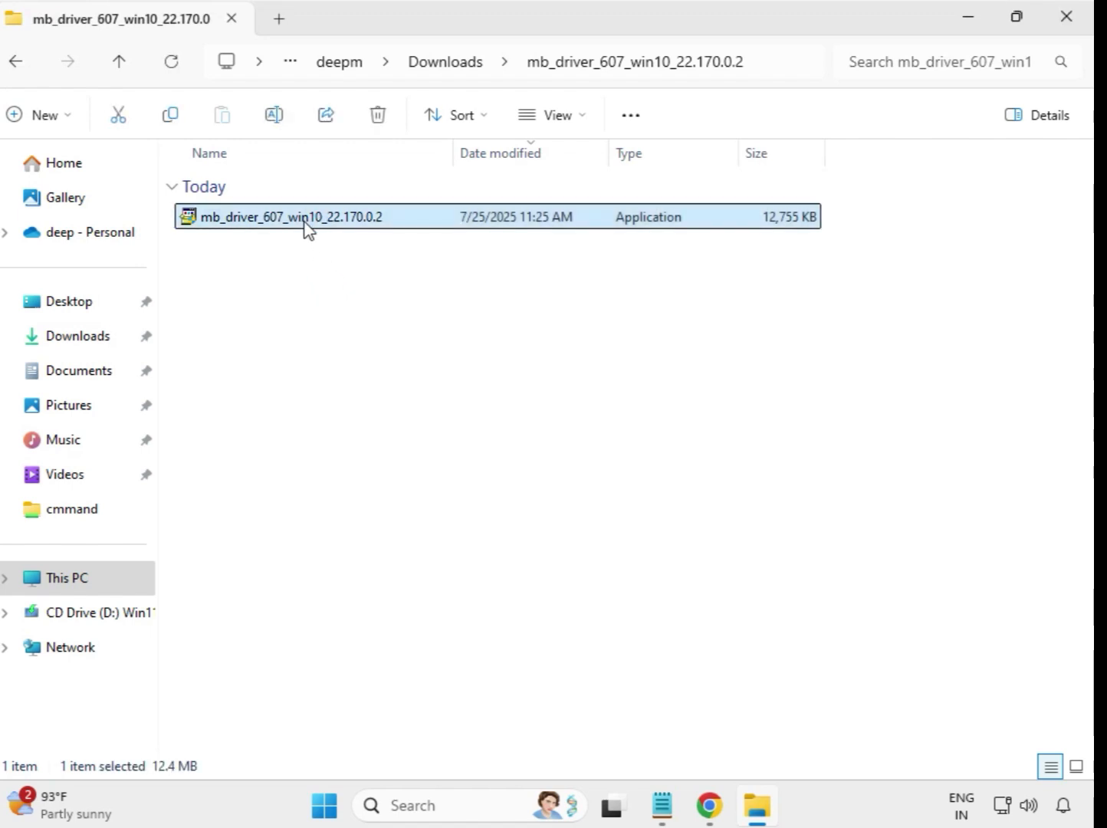
right_click(306, 226)
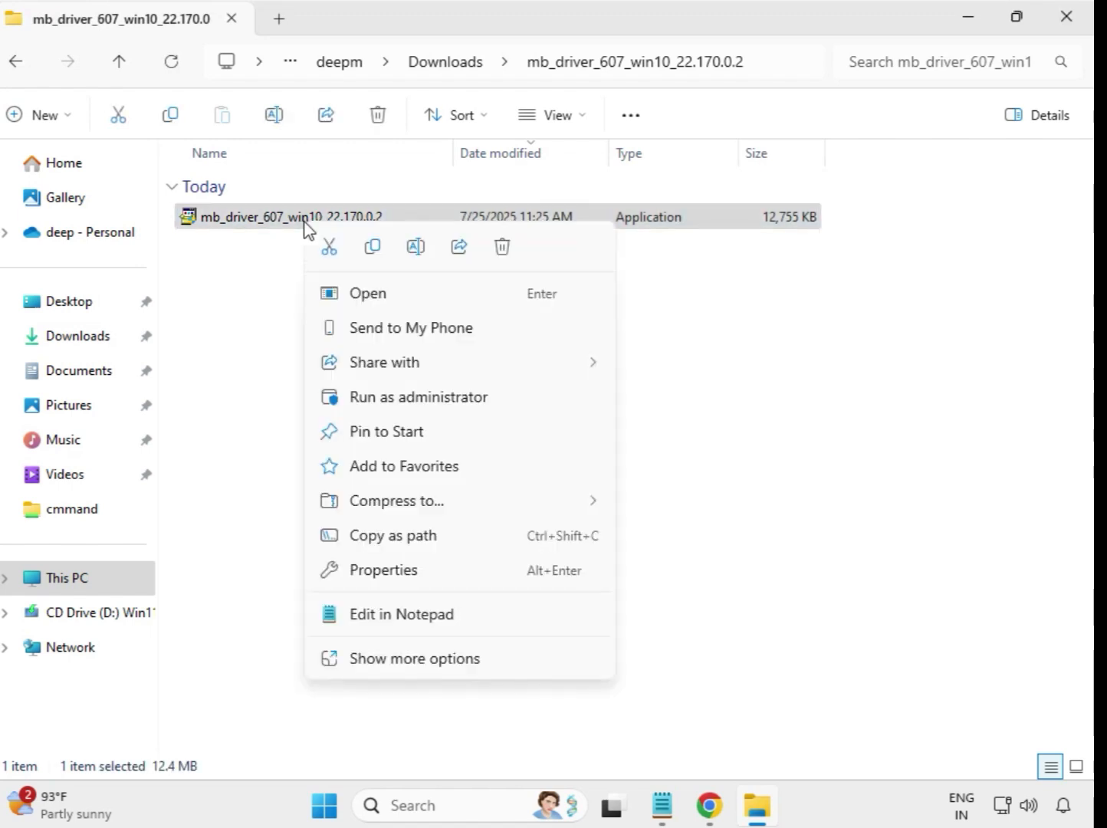
left_click(399, 385)
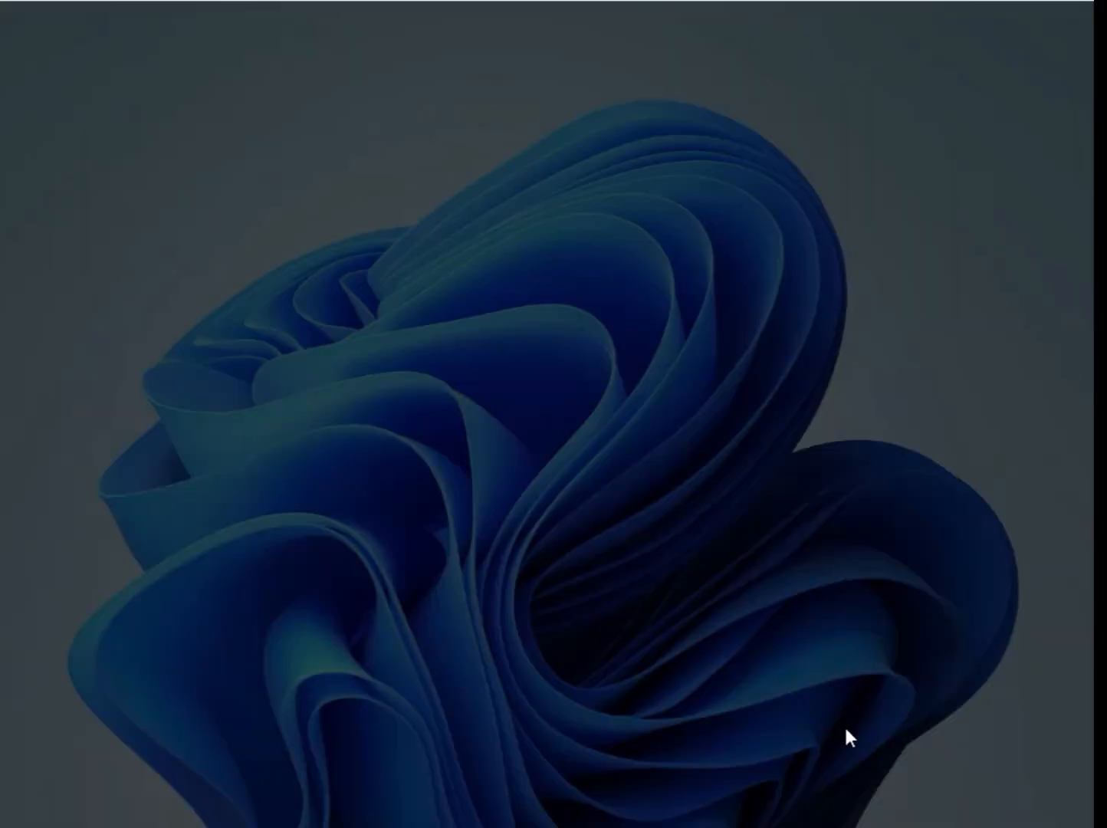
left_click(456, 591)
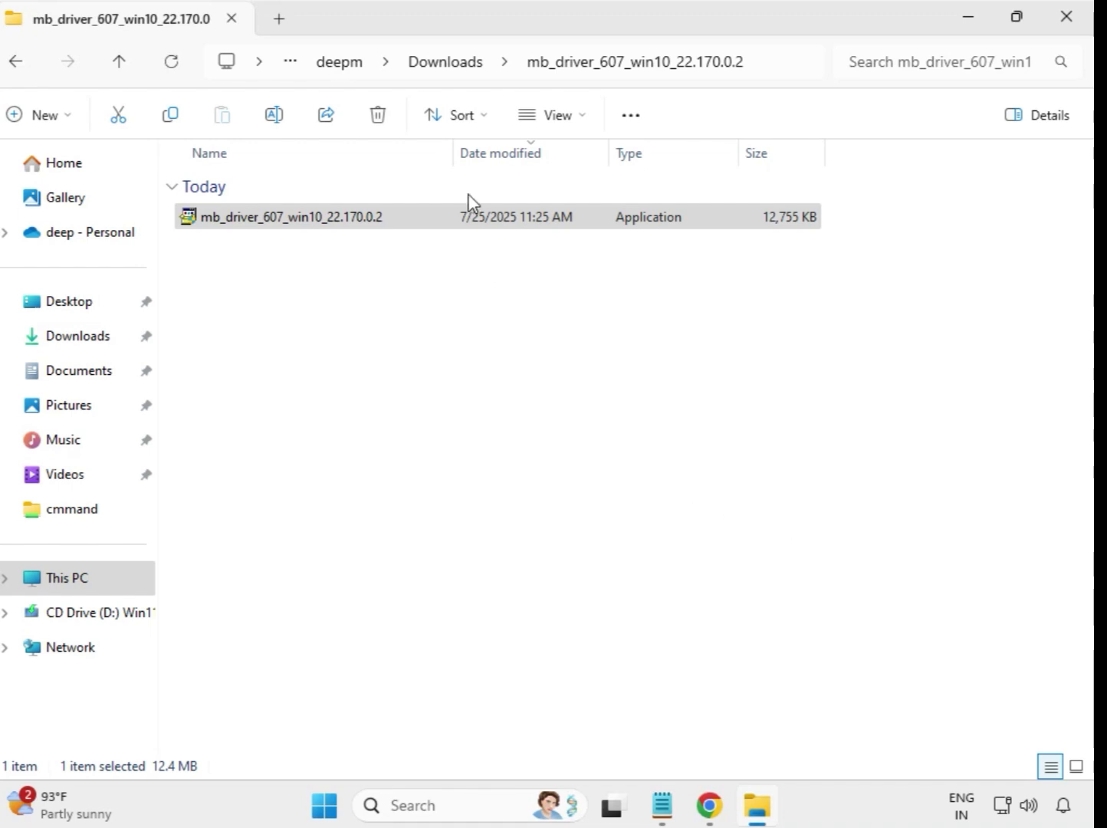
left_click(442, 66)
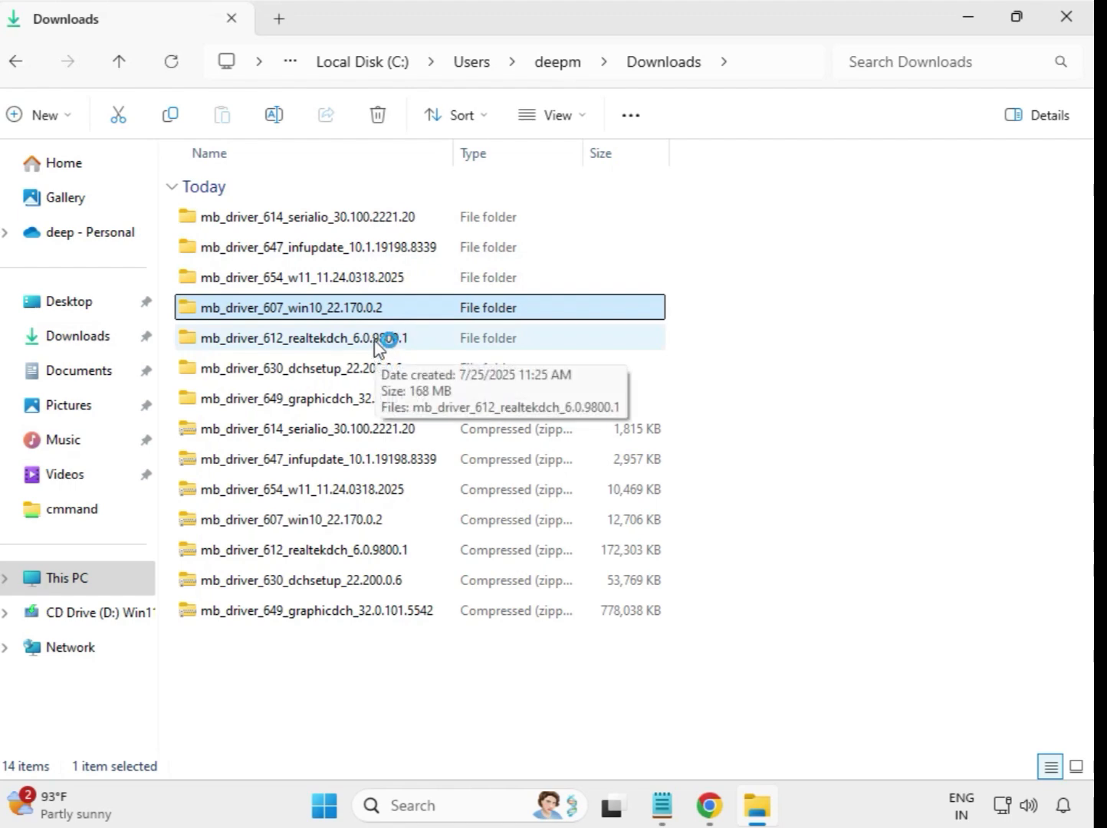
Step: Run the mb_driver_612_realtekdch_6.0.9800.1 installer as administrator from its extracted folder, approve the elevation prompt, and return to Downloads
left_click(375, 346)
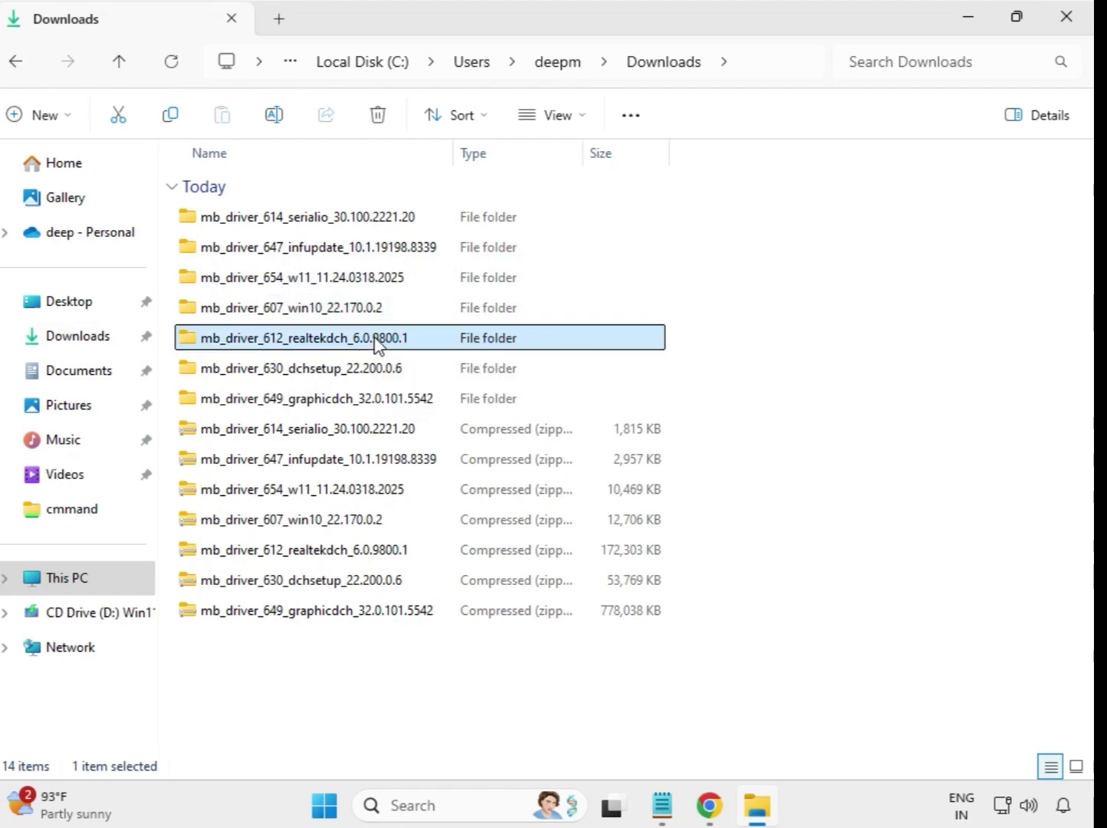
double_click(441, 343)
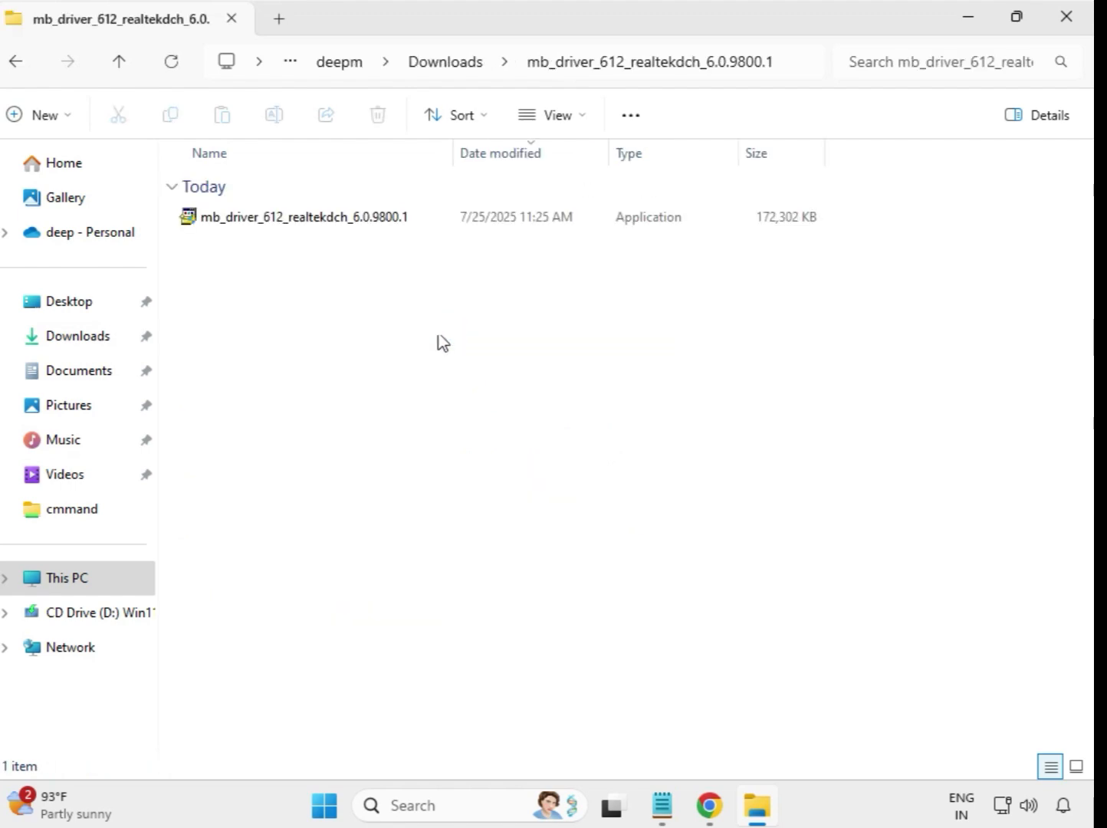
left_click(340, 225)
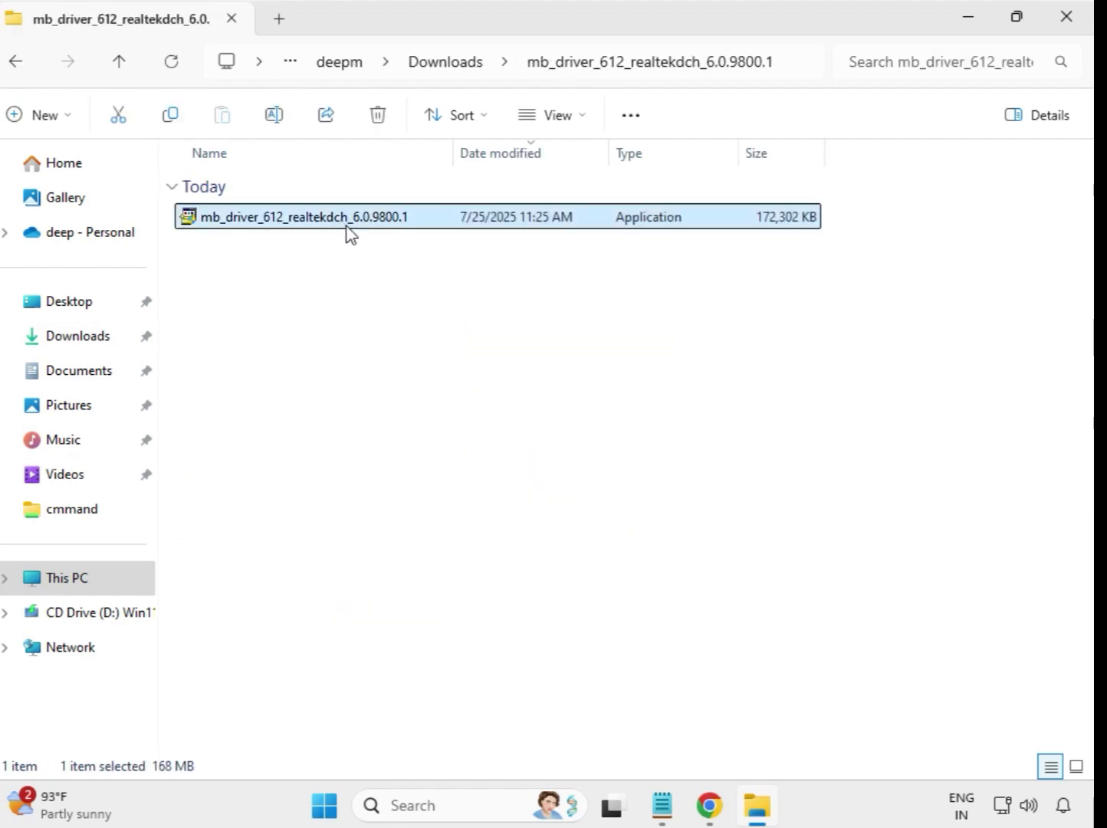
right_click(345, 230)
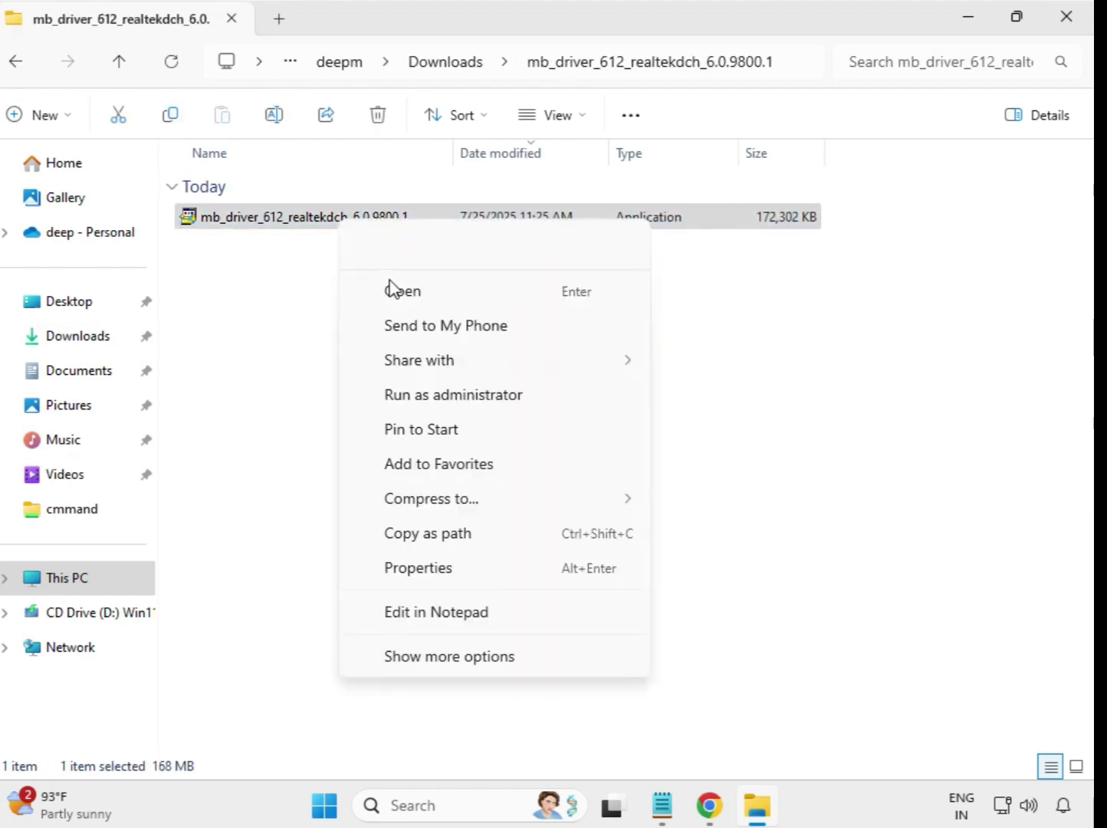
left_click(483, 407)
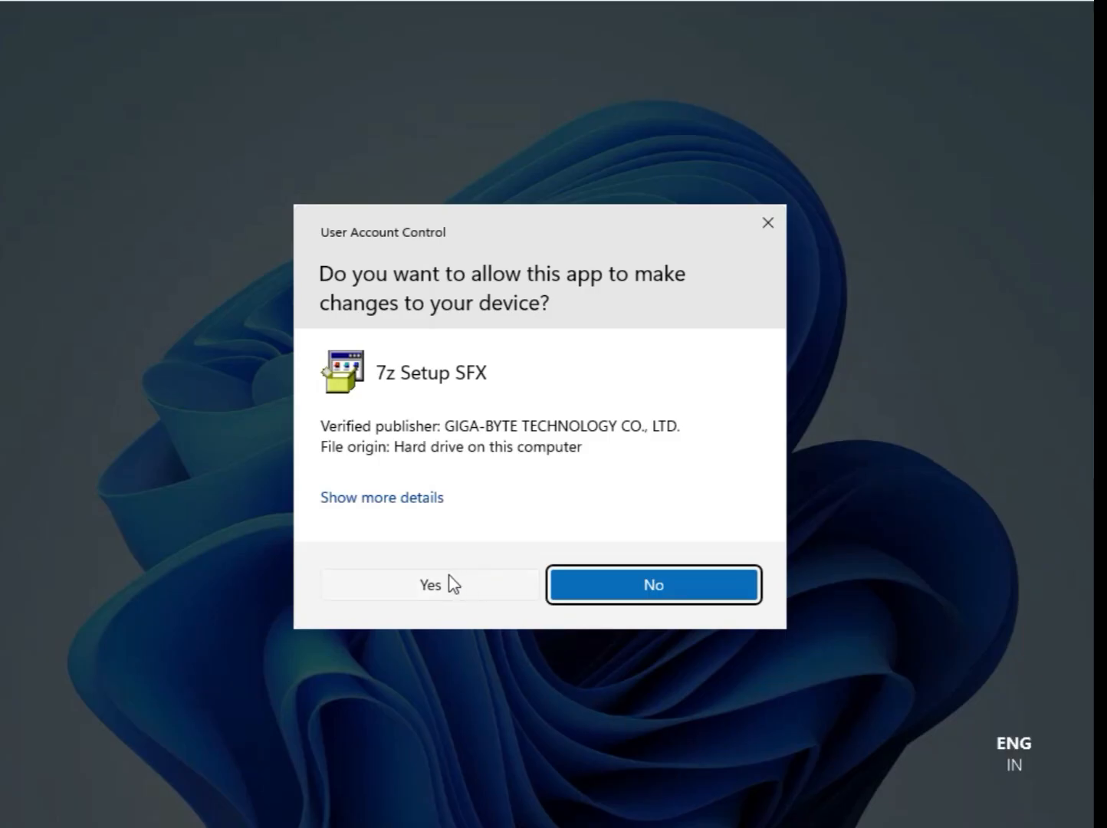
left_click(429, 584)
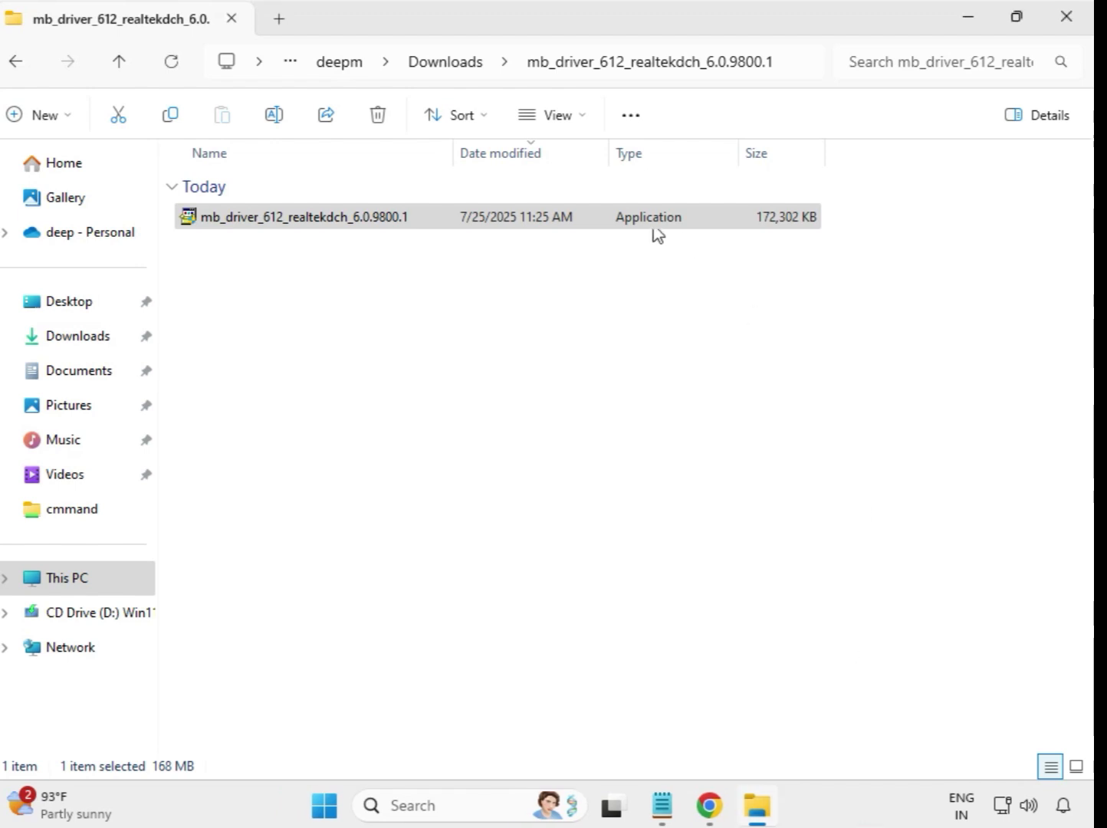
left_click(450, 76)
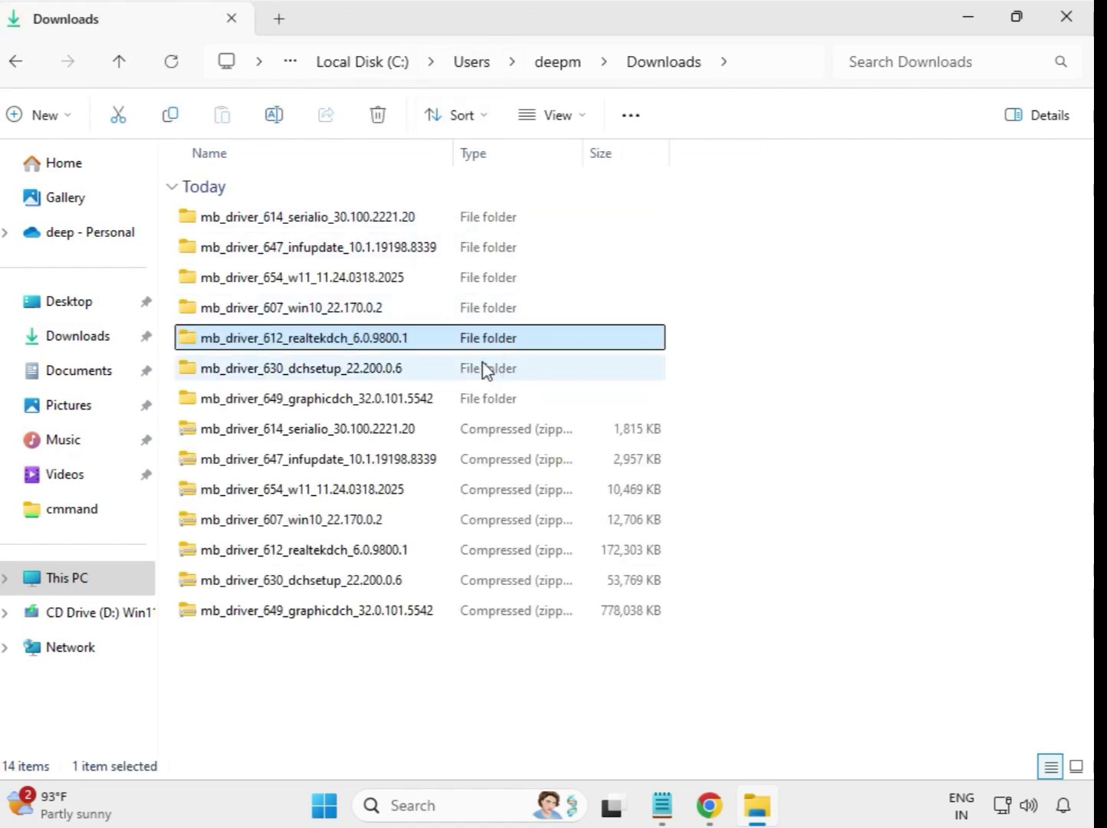
Step: Run the mb_driver_630_dchsetup_22.200.0.6 installer as administrator from its extracted folder, approve the elevation prompt, and return to Downloads
left_click(363, 375)
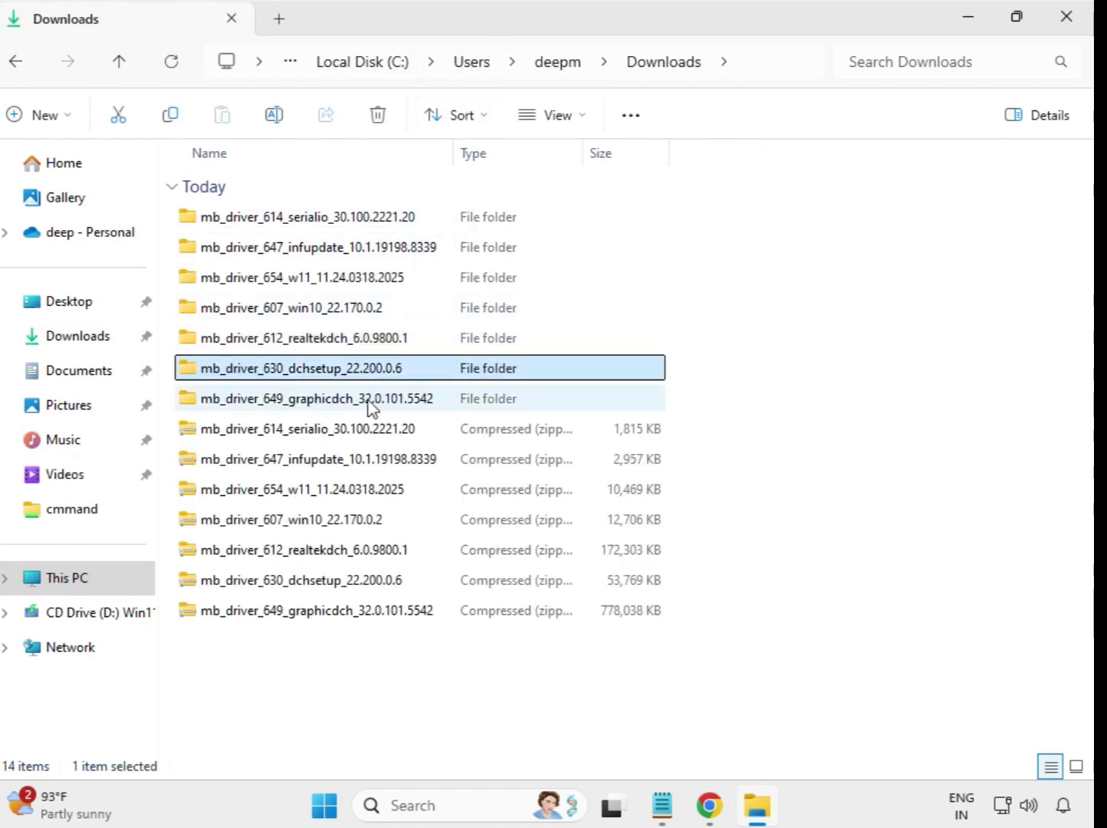
left_click(368, 395)
left_click(372, 374)
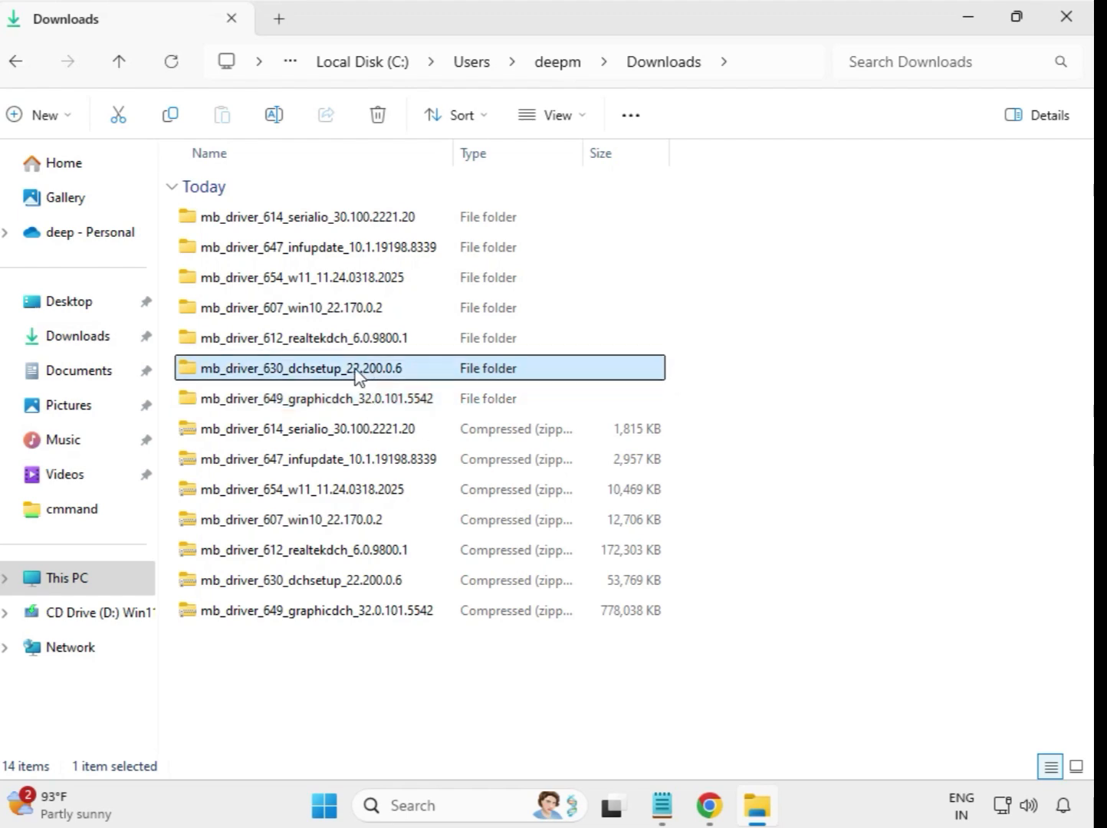
double_click(361, 376)
left_click(299, 226)
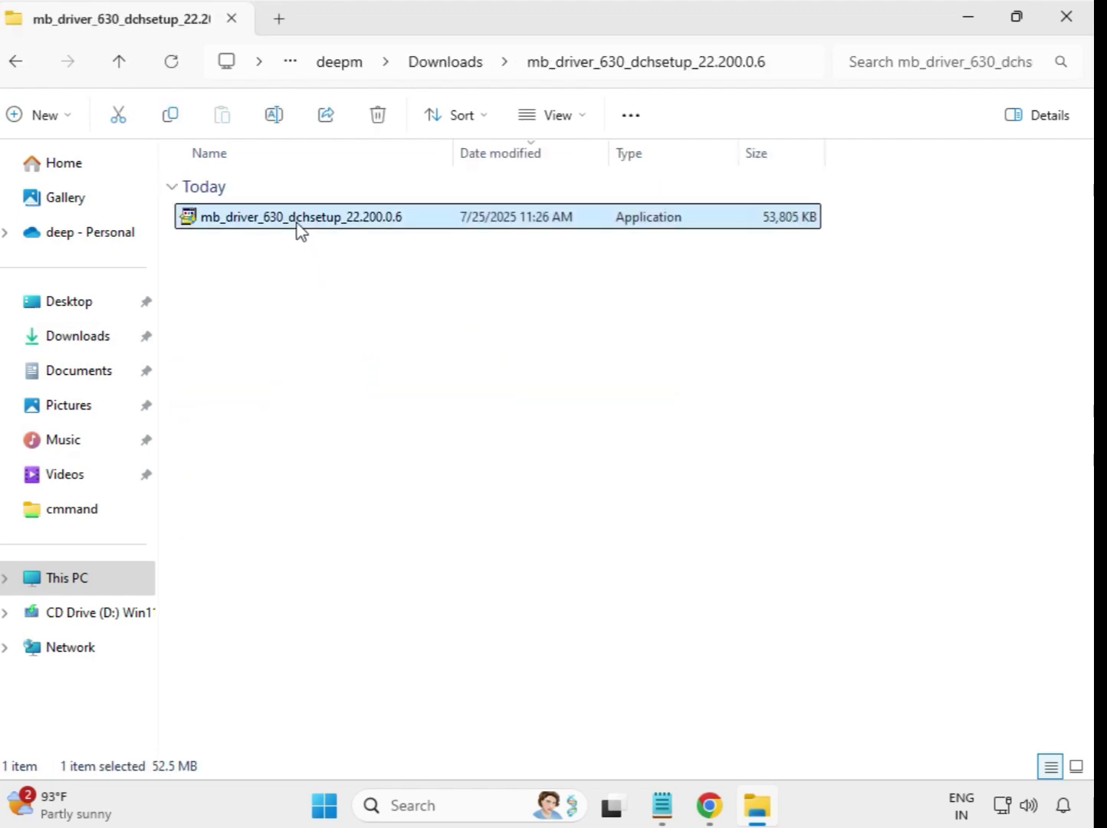
right_click(299, 230)
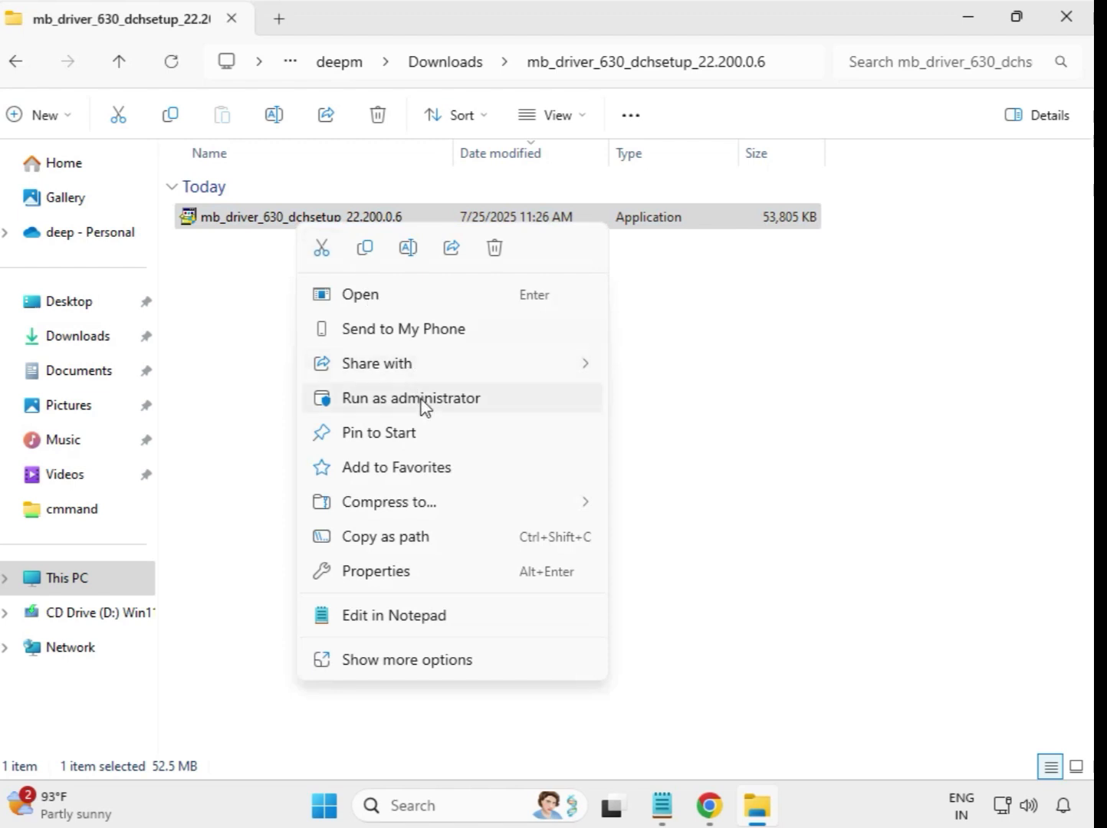
left_click(422, 404)
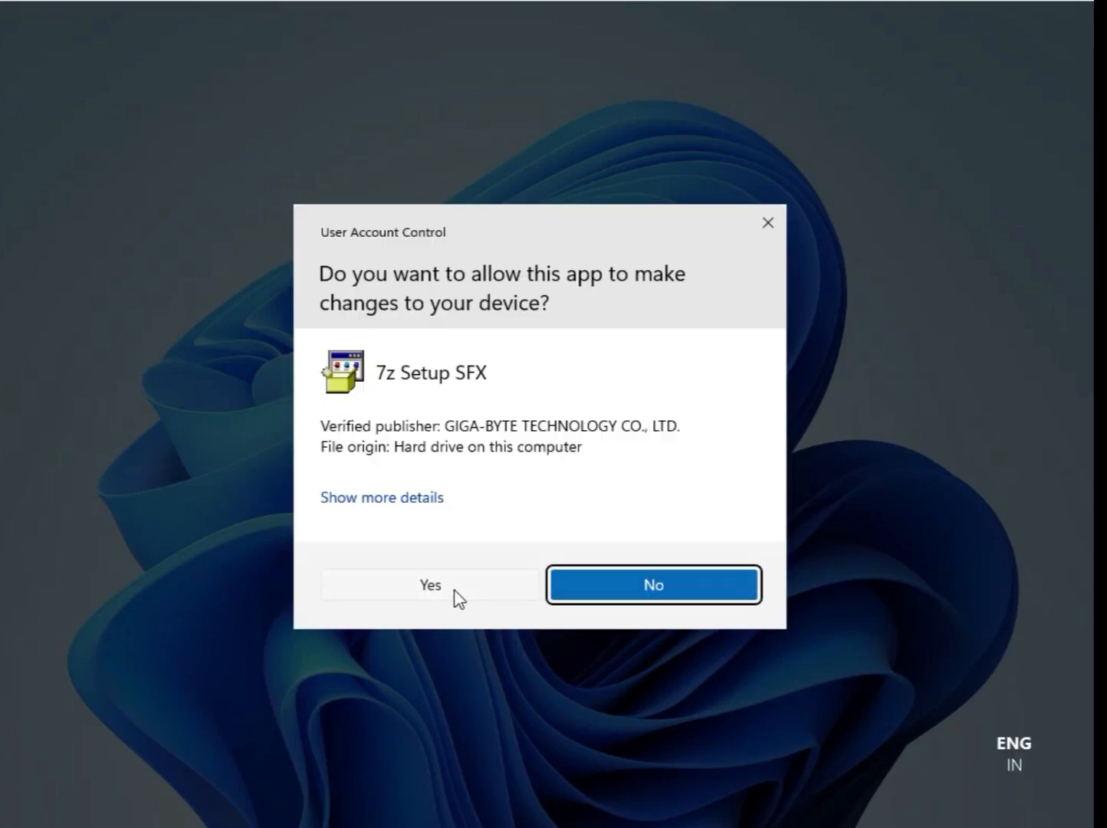
left_click(458, 597)
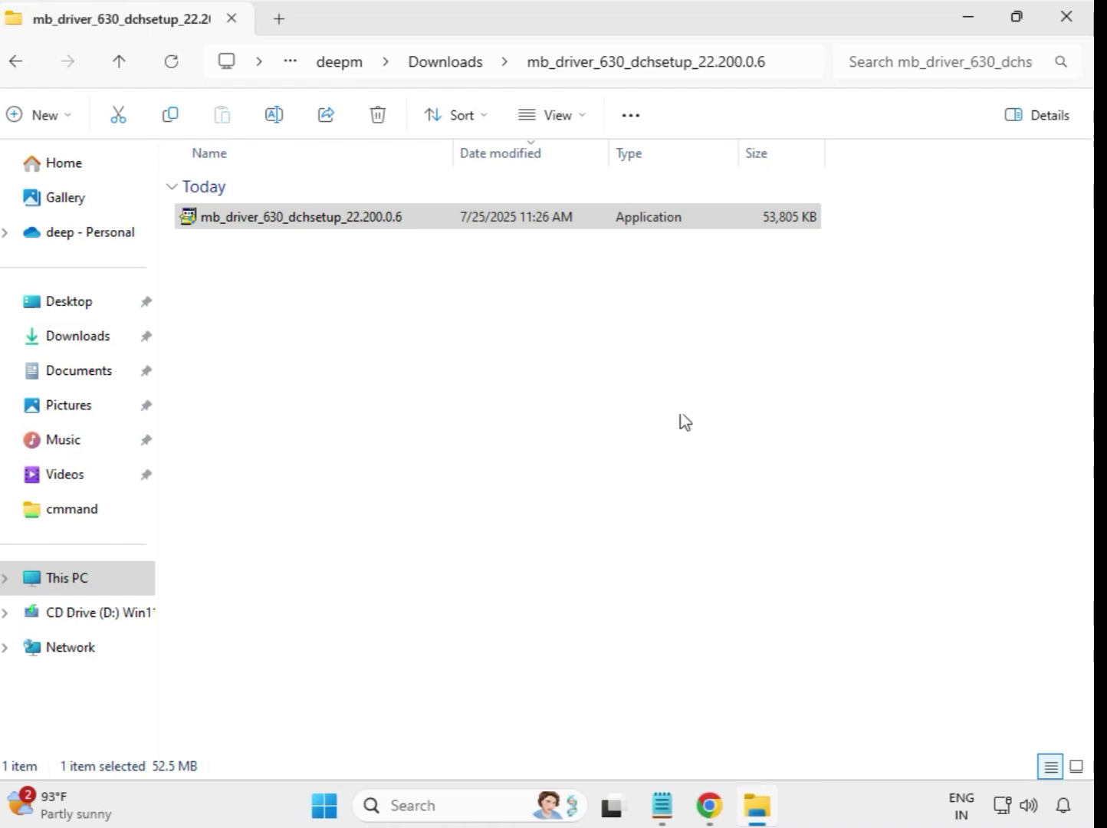
left_click(443, 64)
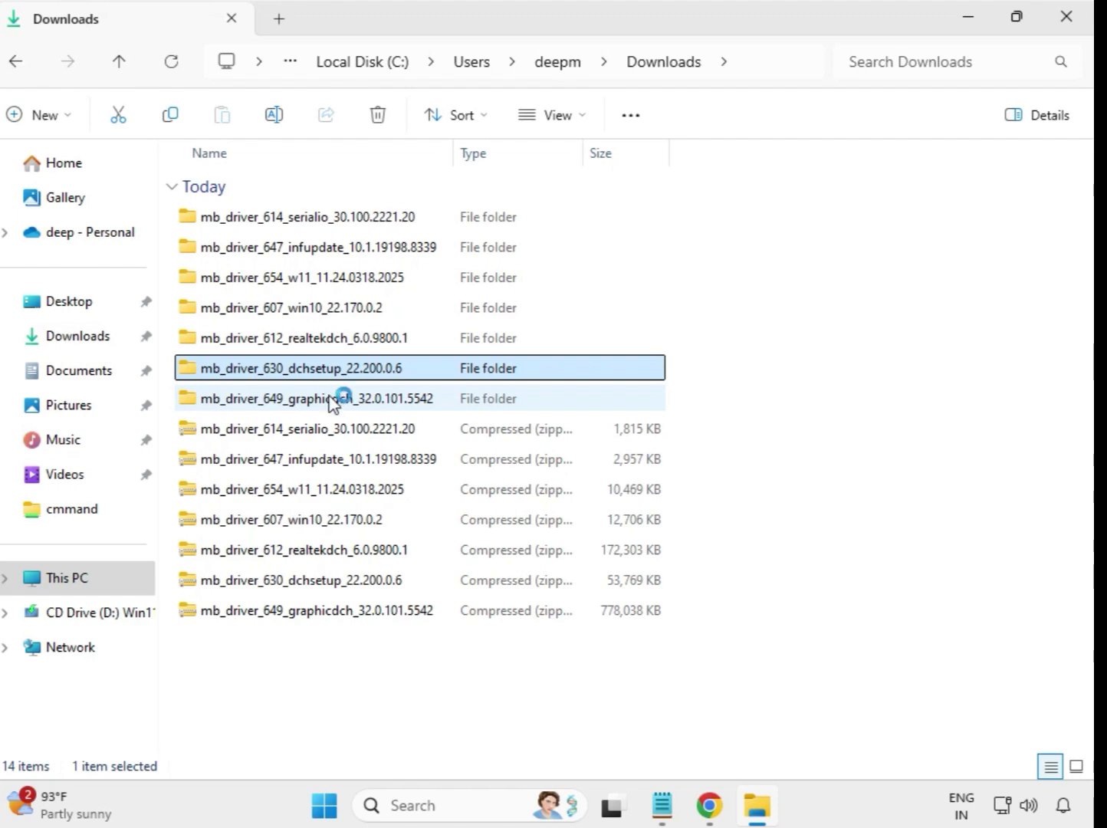
Step: Run the mb_driver_649_graphicdch_32.0.101.5542 installer as administrator from its extracted folder and approve the elevation prompt
left_click(340, 397)
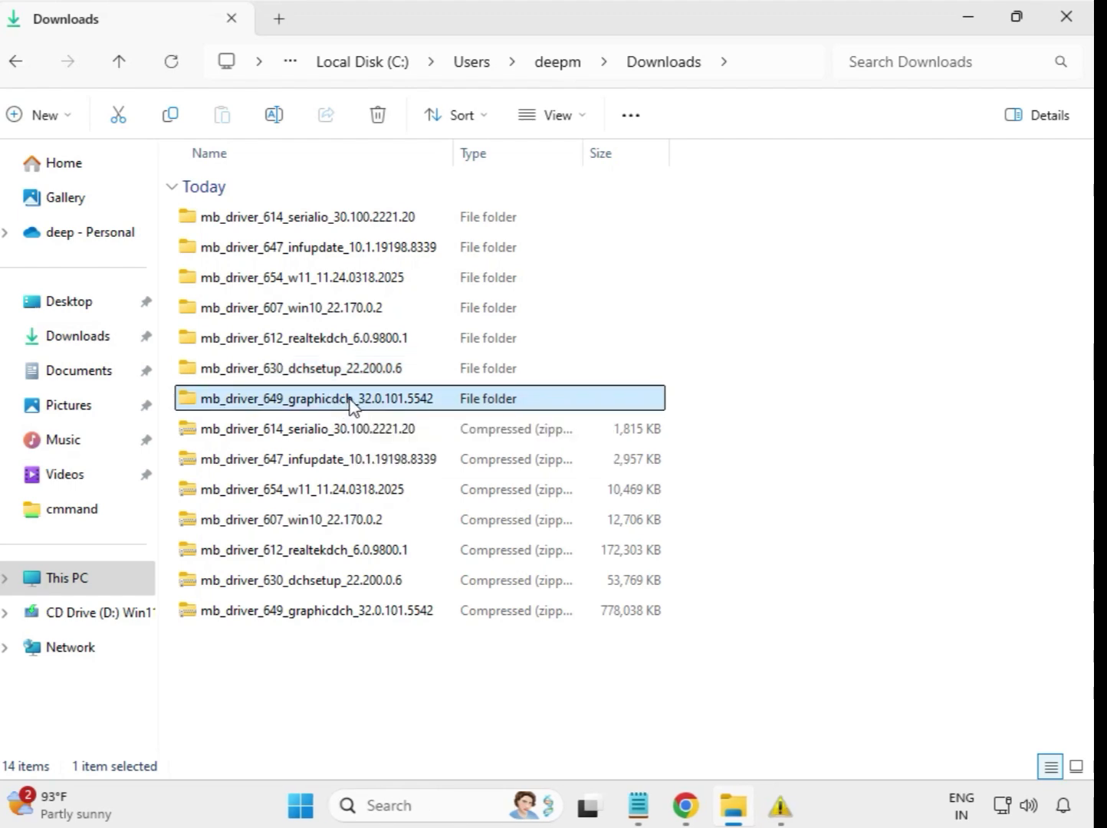
double_click(348, 401)
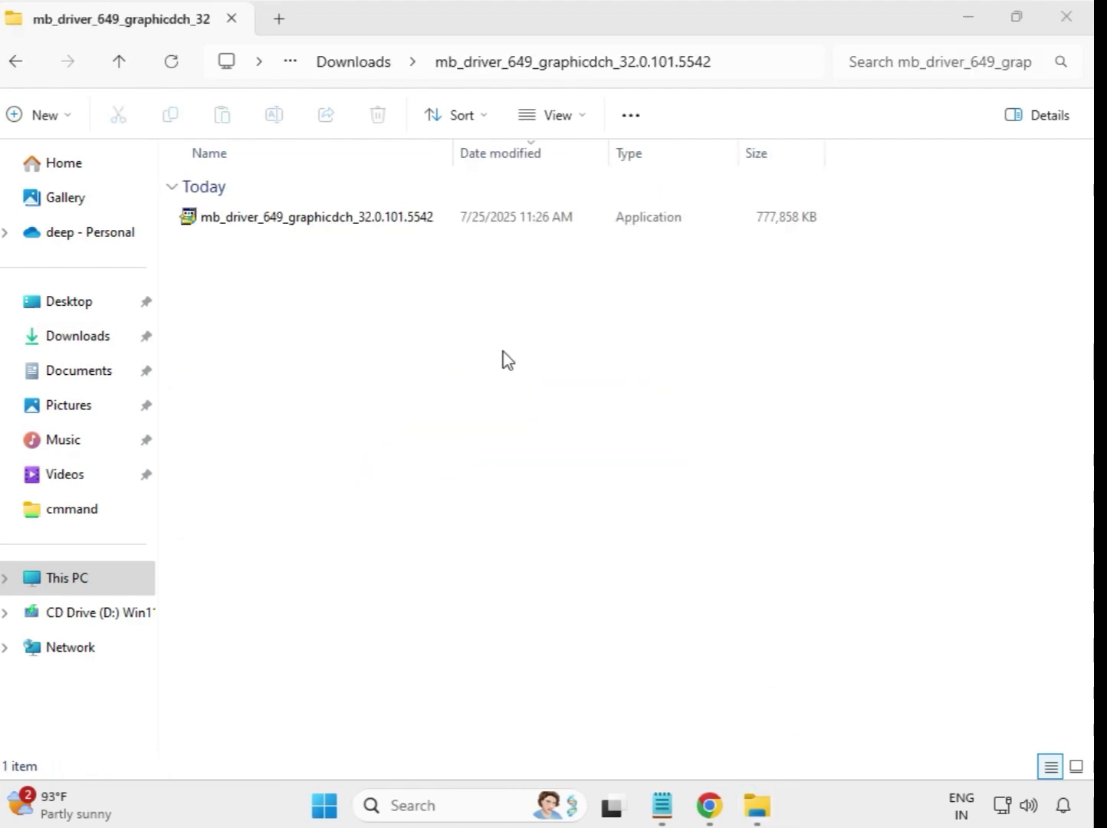
left_click(359, 219)
right_click(371, 234)
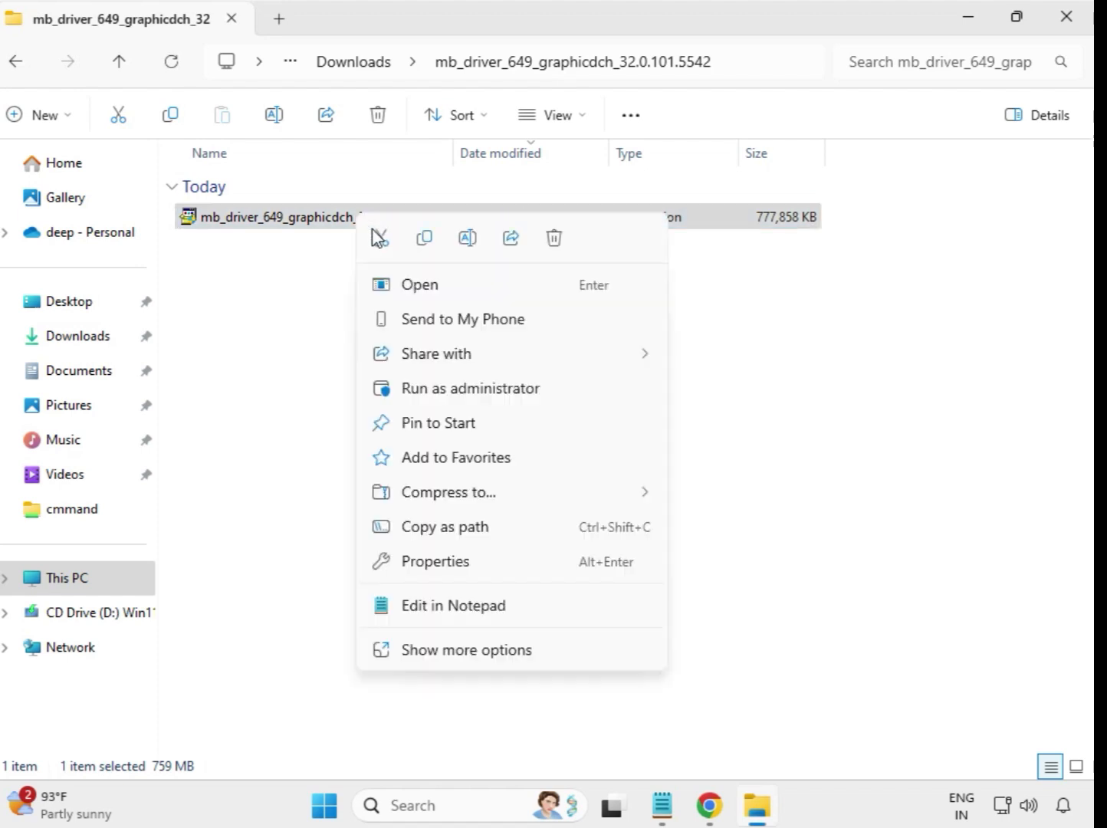
left_click(467, 388)
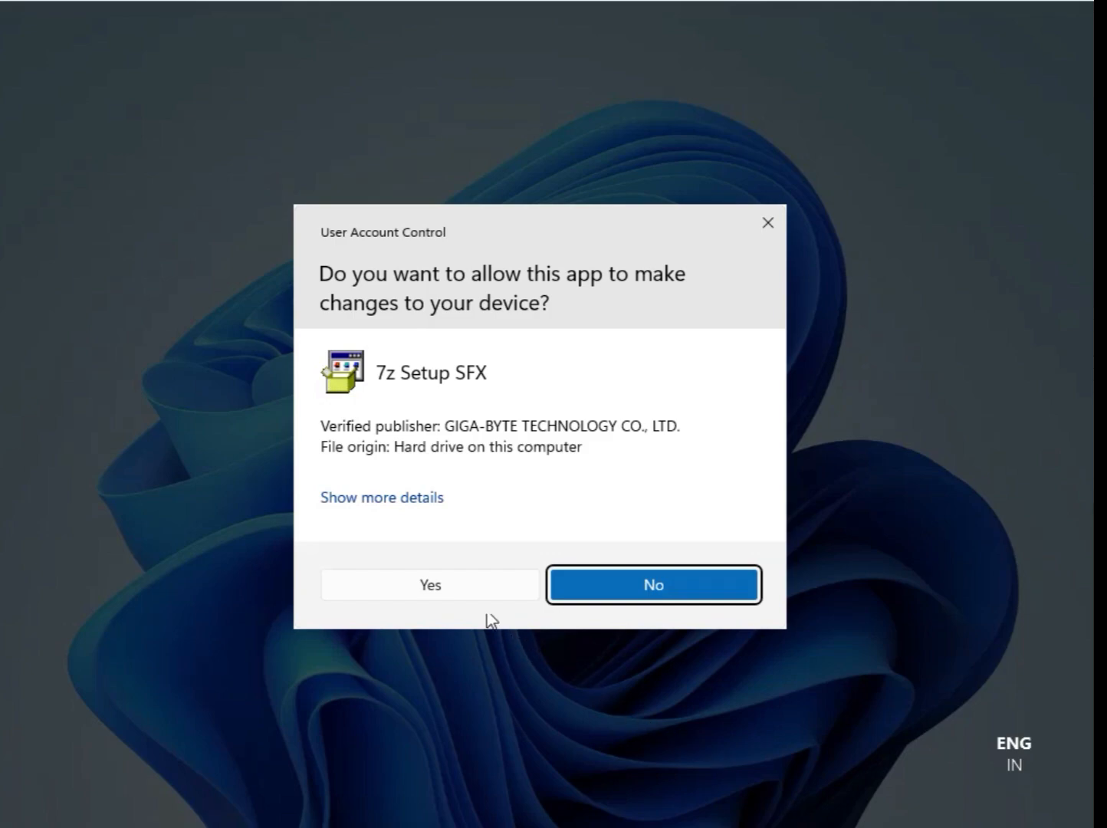
left_click(441, 591)
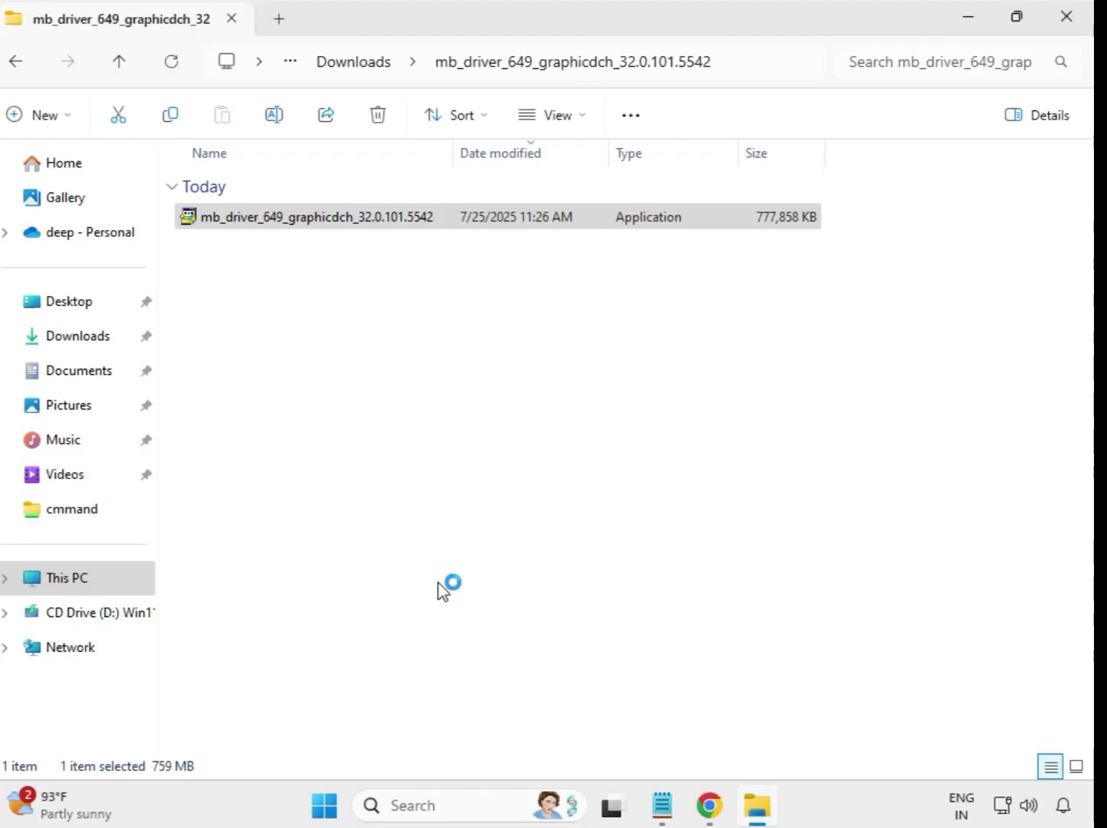